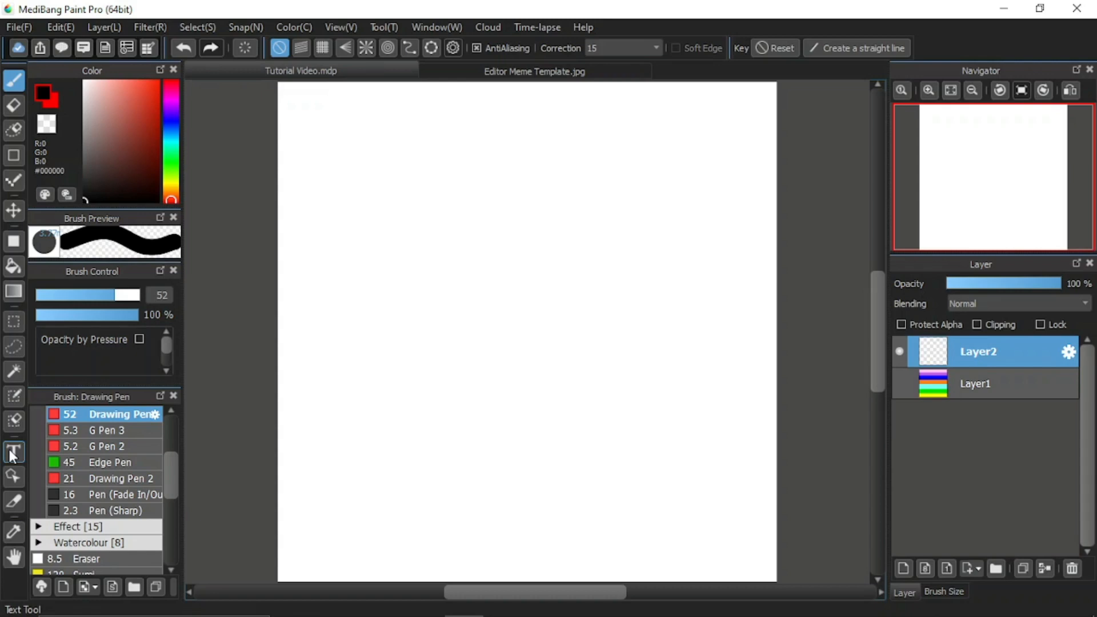
Add the text "Moonli9ht_nana" near the upper part of the canvas with the Text tool.
{"action": "left_click", "coordinate": [13, 453]}
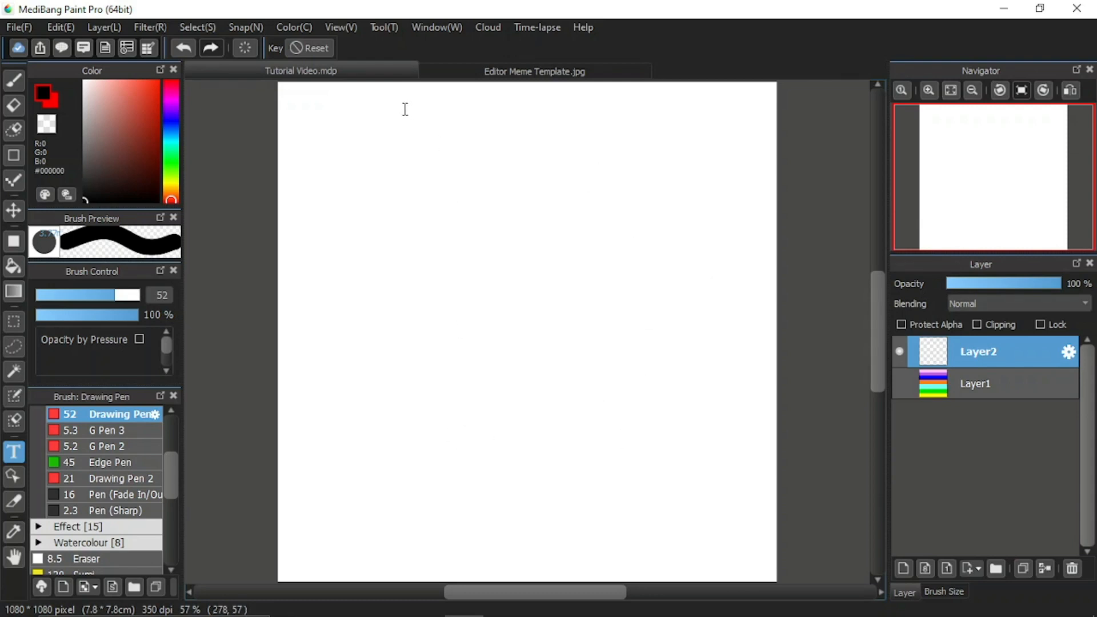
{"action": "left_click", "coordinate": [381, 133]}
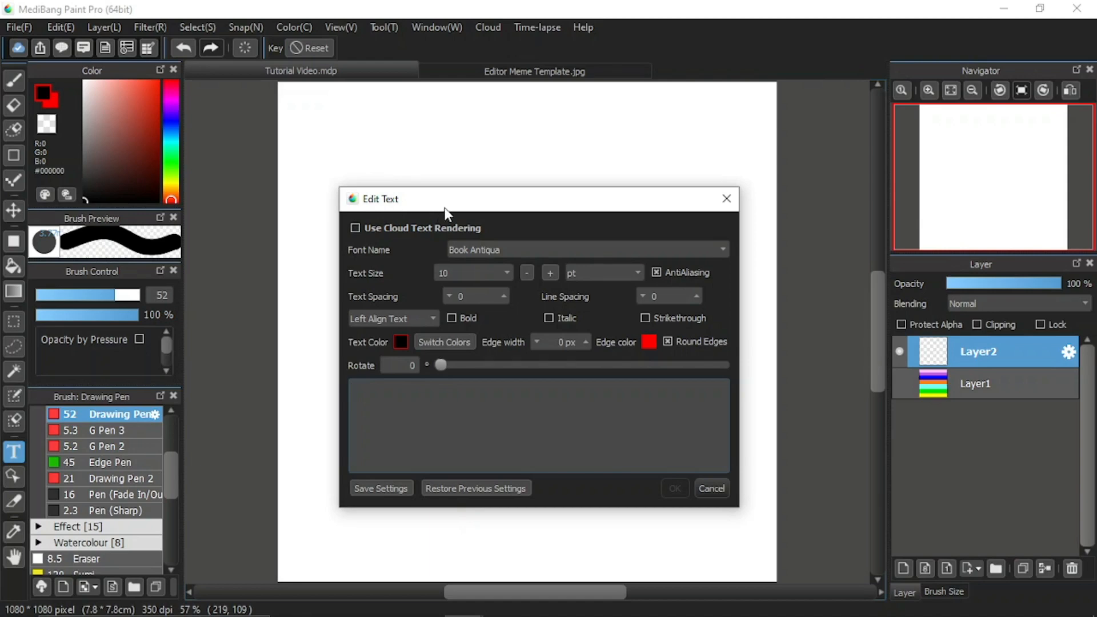
{"action": "left_click_drag", "start_coordinate": [455, 207], "coordinate": [457, 246]}
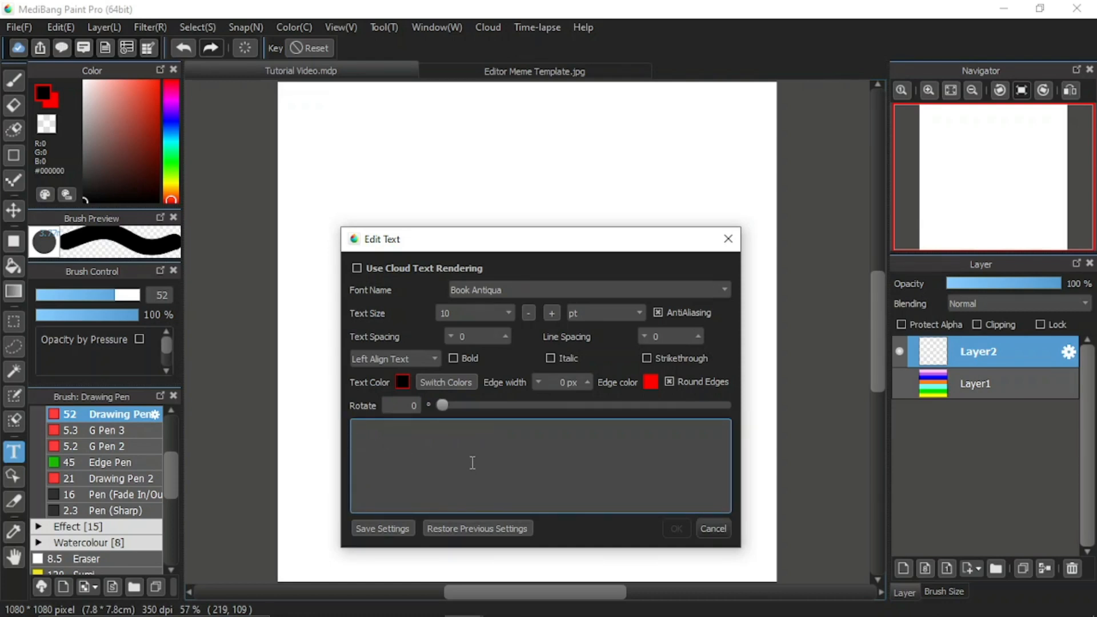
{"action": "type", "text": "Moonlight_nana"}
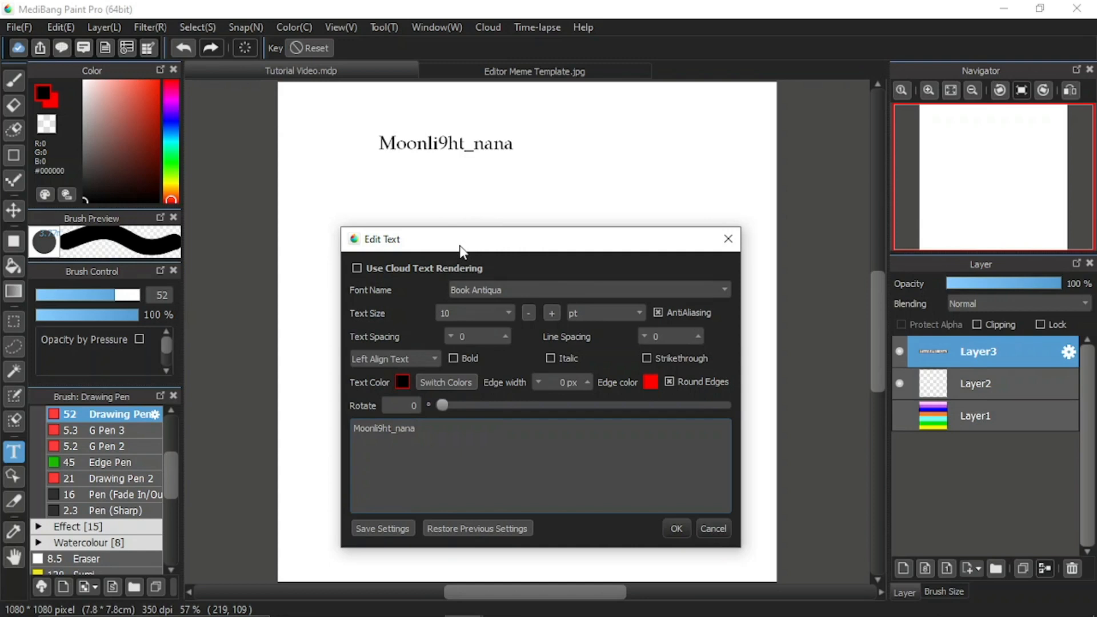
Compare the text with cloud text rendering on and off, and view the list of non-cloud fonts.
{"action": "left_click", "coordinate": [407, 266]}
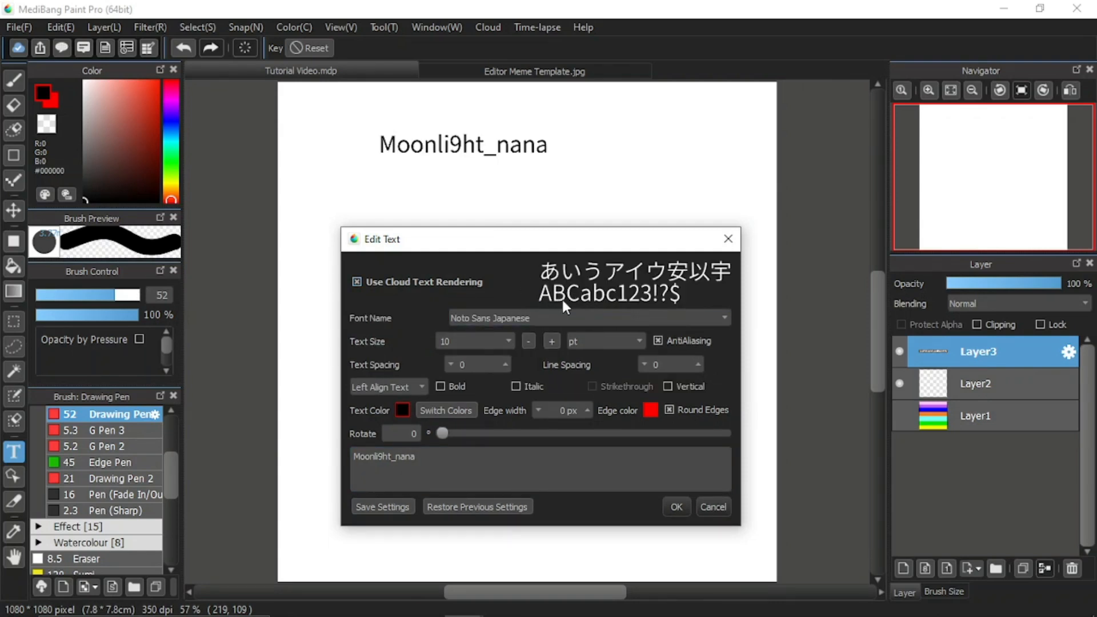
{"action": "left_click", "coordinate": [378, 280]}
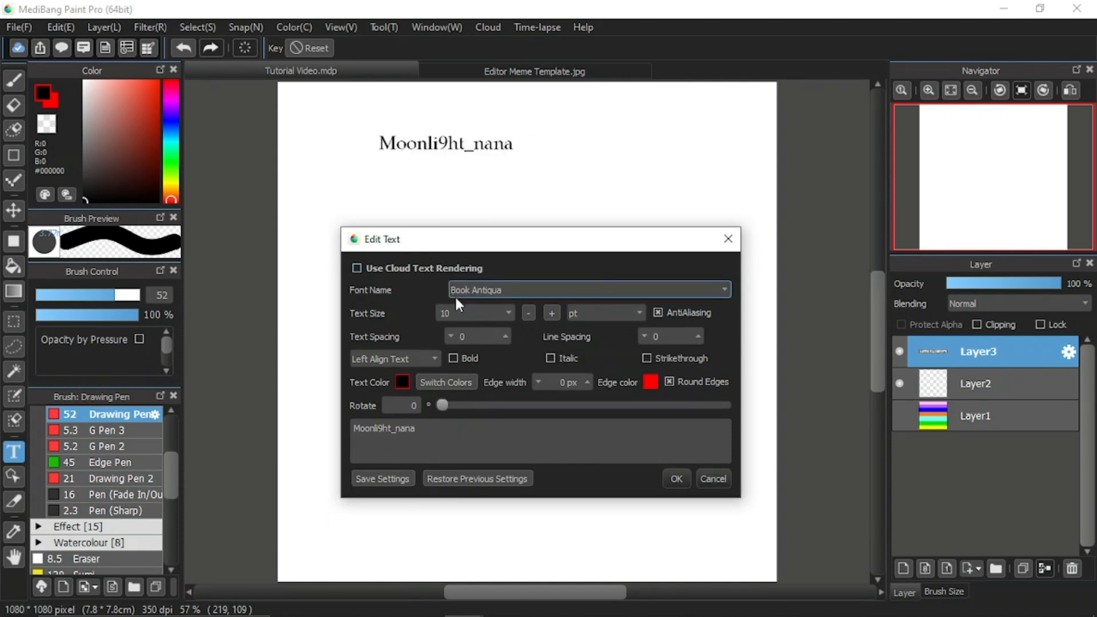
{"action": "left_click", "coordinate": [416, 269]}
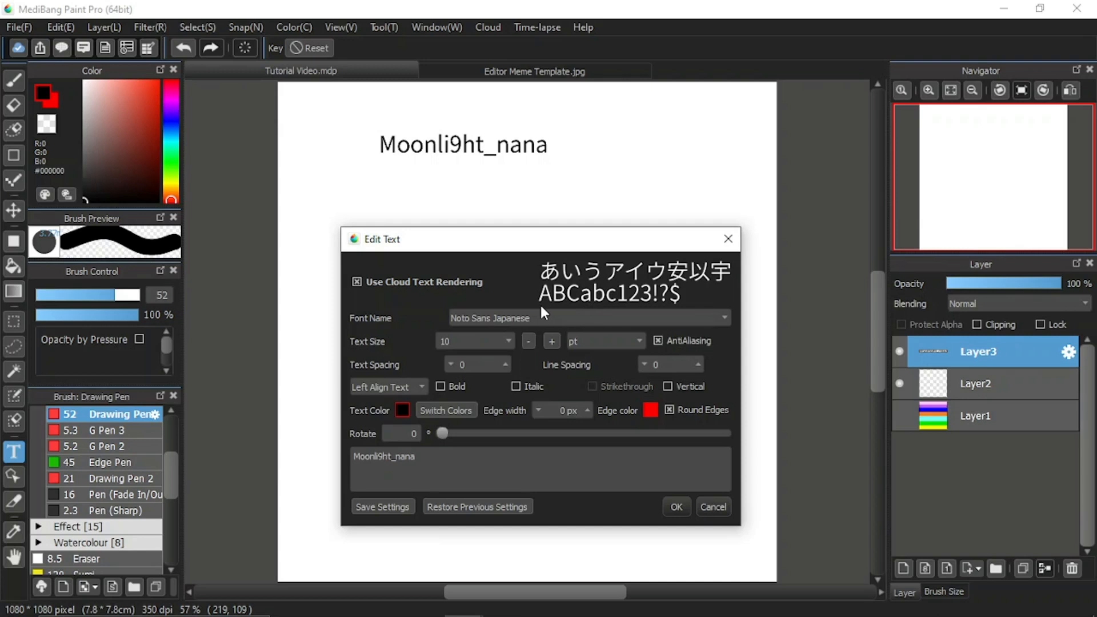
{"action": "left_click", "coordinate": [419, 281]}
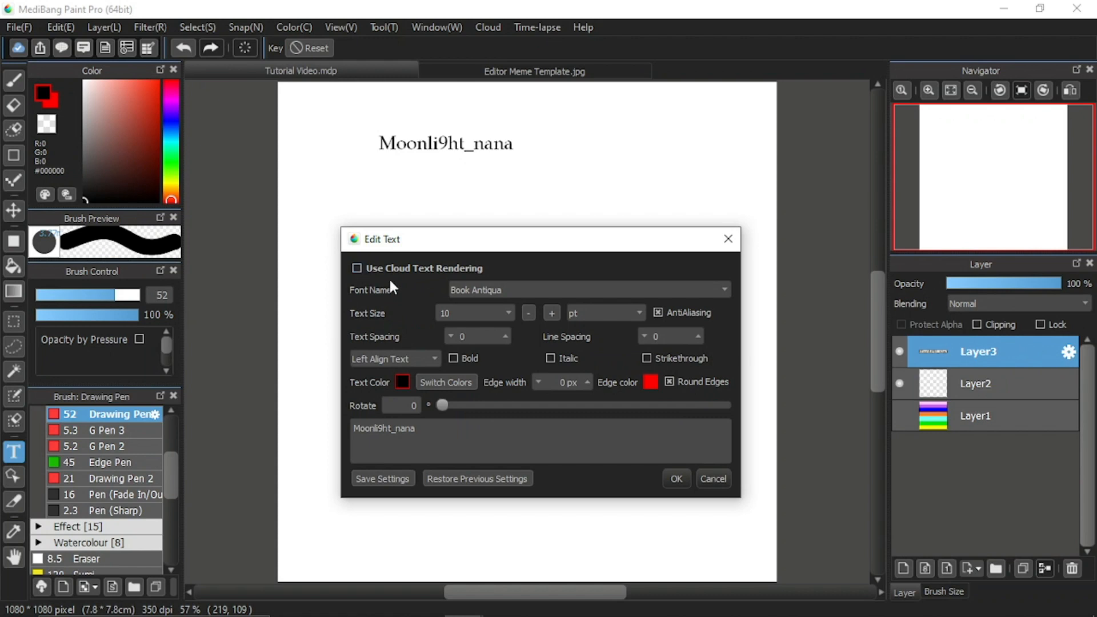
{"action": "left_click", "coordinate": [539, 290]}
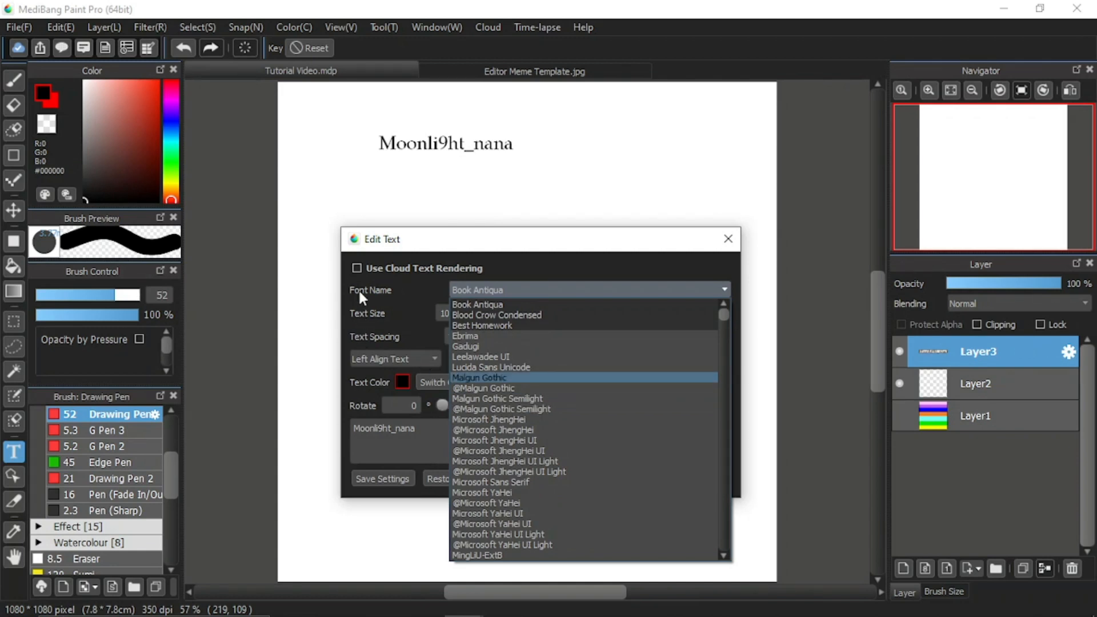
Enable cloud text rendering and apply the FOT-ベビポップ Std font to the text.
{"action": "left_click", "coordinate": [356, 267]}
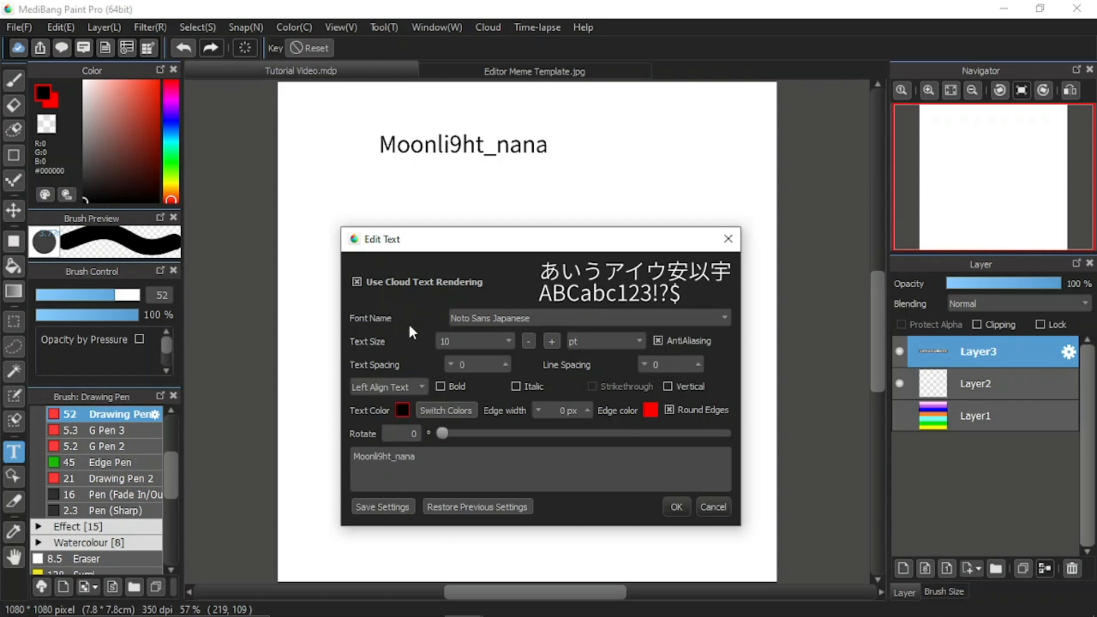
{"action": "left_click", "coordinate": [485, 320]}
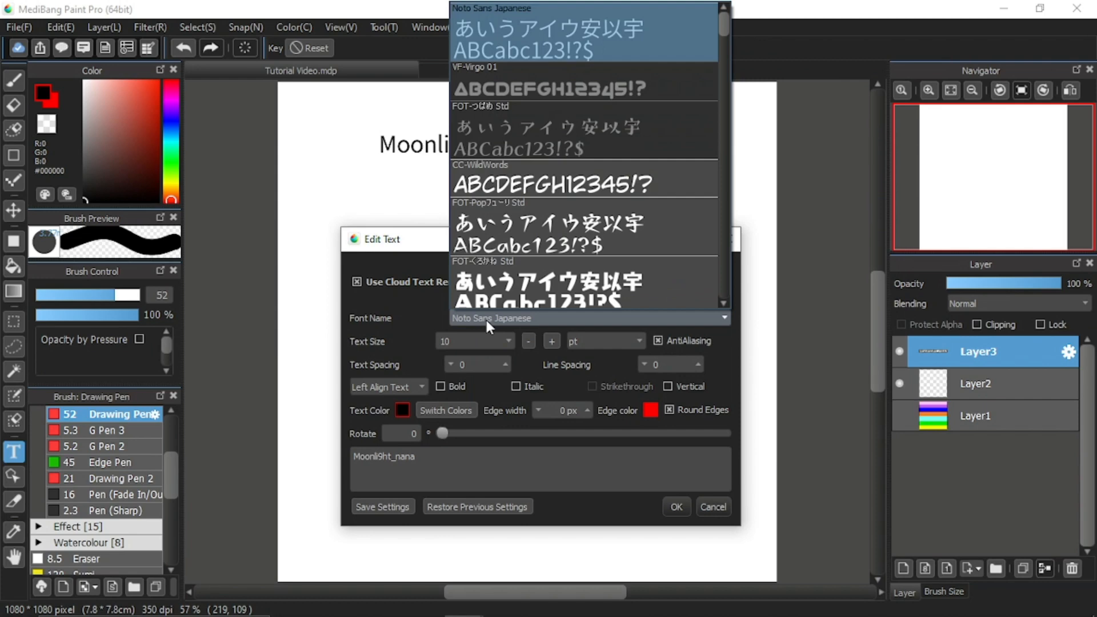
{"action": "scroll", "coordinate": [514, 230], "scroll_direction": "down", "scroll_amount": 3}
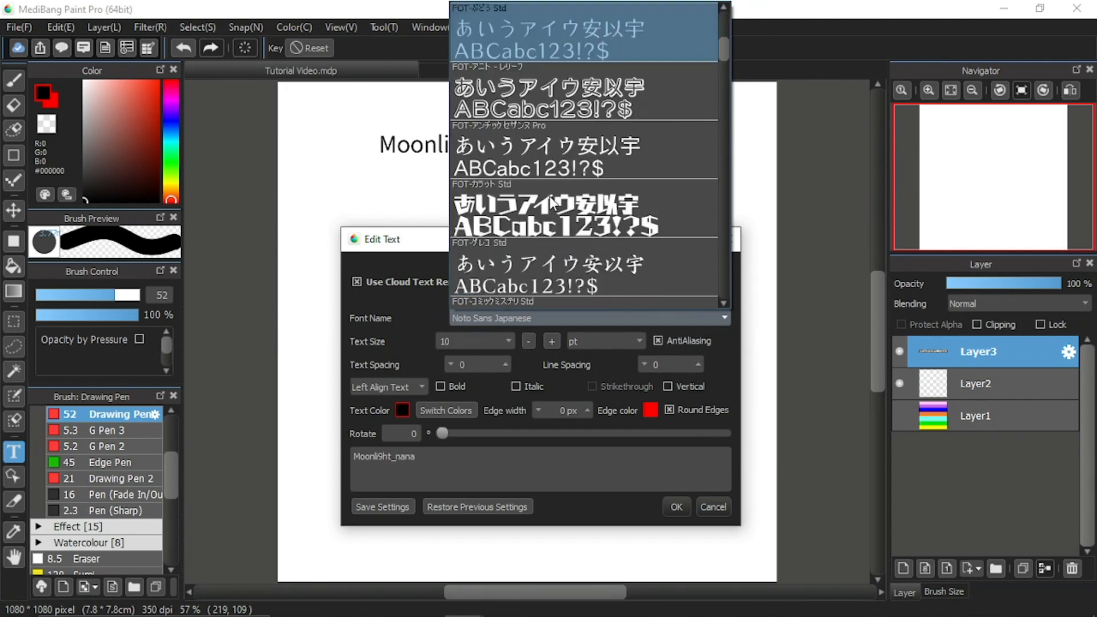
{"action": "scroll", "coordinate": [553, 205], "scroll_direction": "down", "scroll_amount": 5}
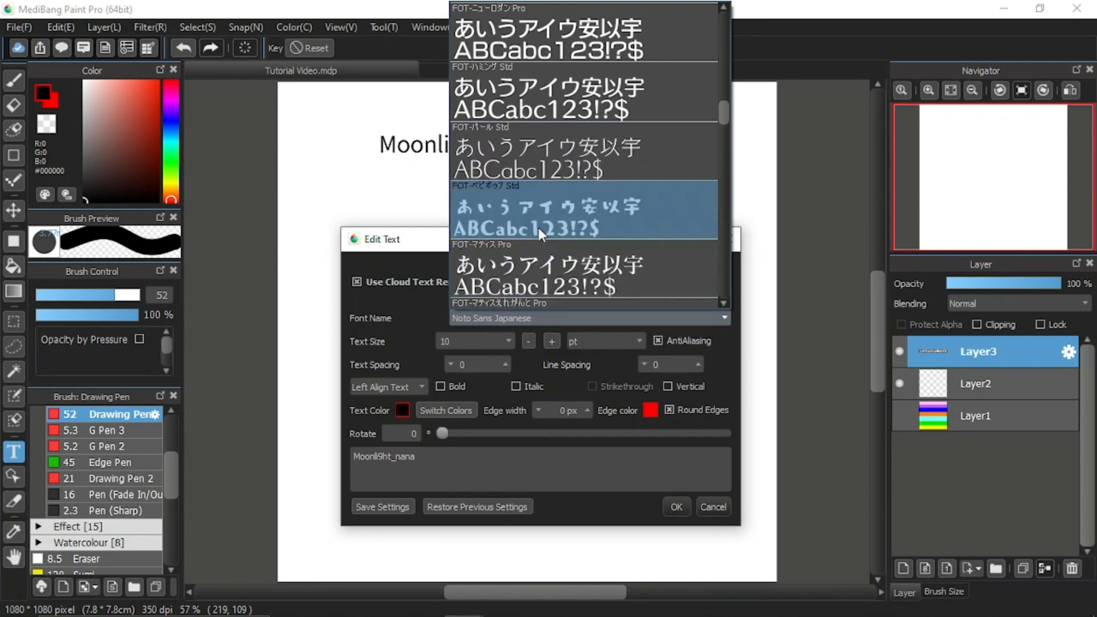
{"action": "left_click", "coordinate": [601, 226]}
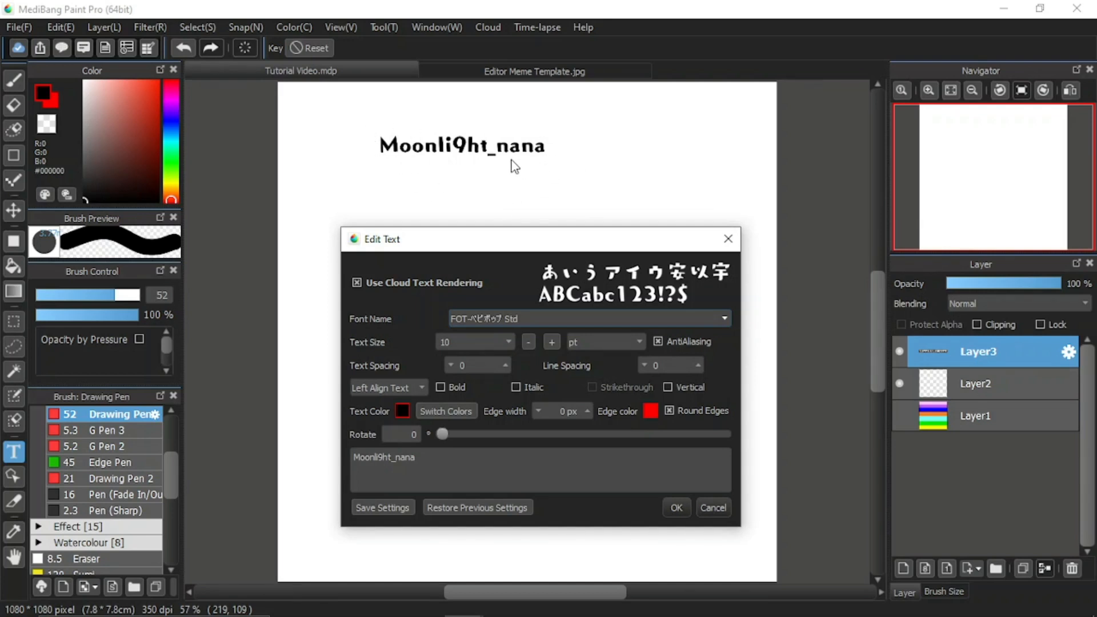
Disable cloud text rendering and apply the Blood Crow Condensed font to the text.
{"action": "left_click", "coordinate": [357, 281]}
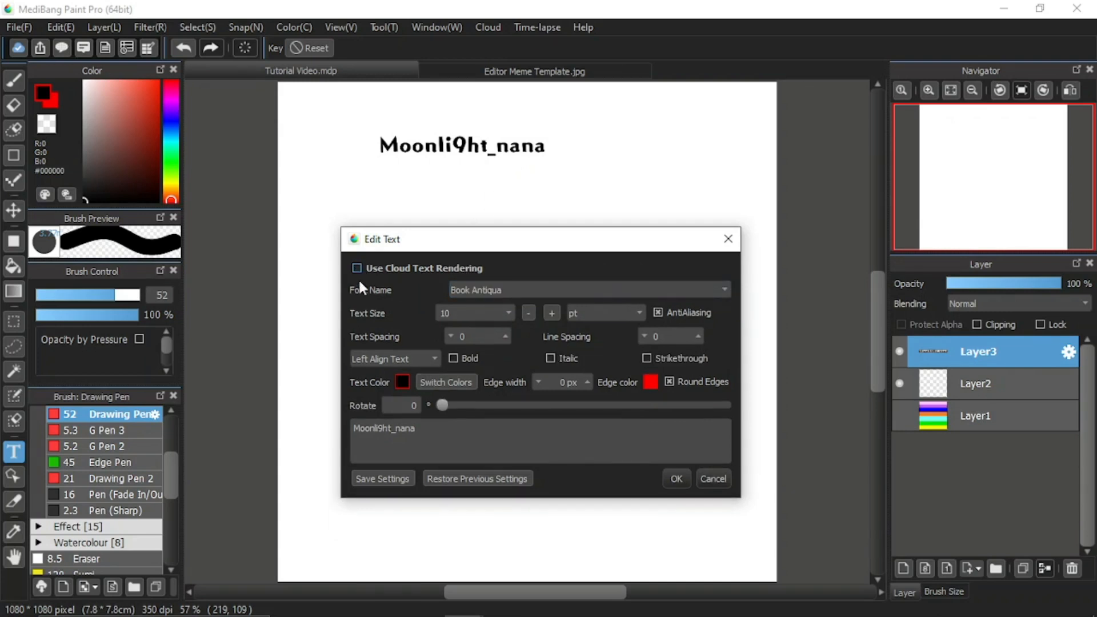
{"action": "left_click", "coordinate": [488, 291]}
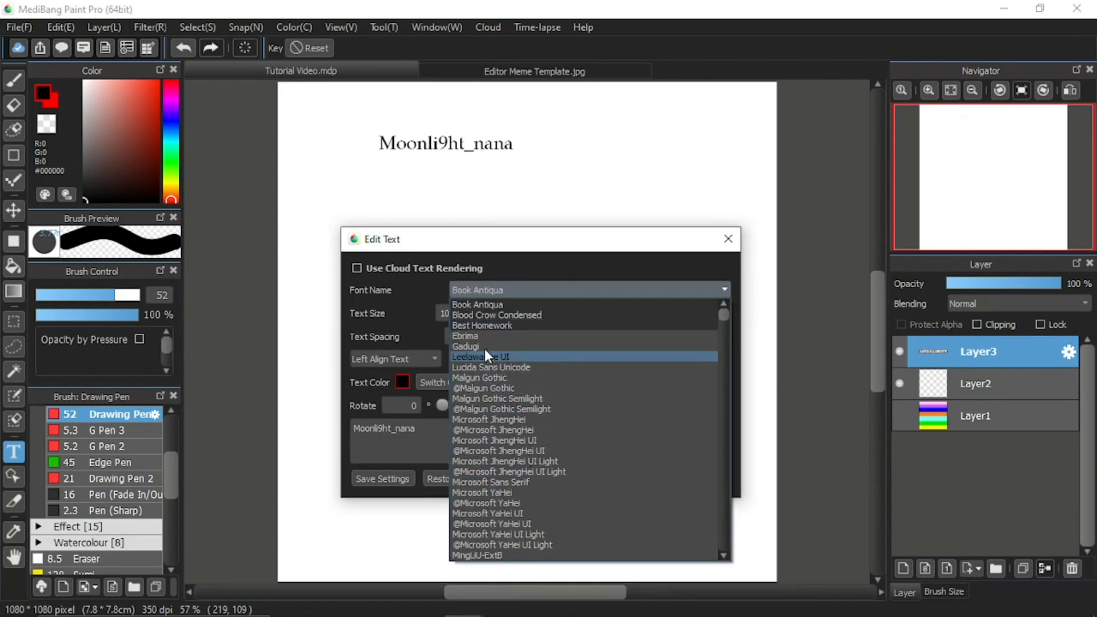
{"action": "left_click", "coordinate": [487, 314]}
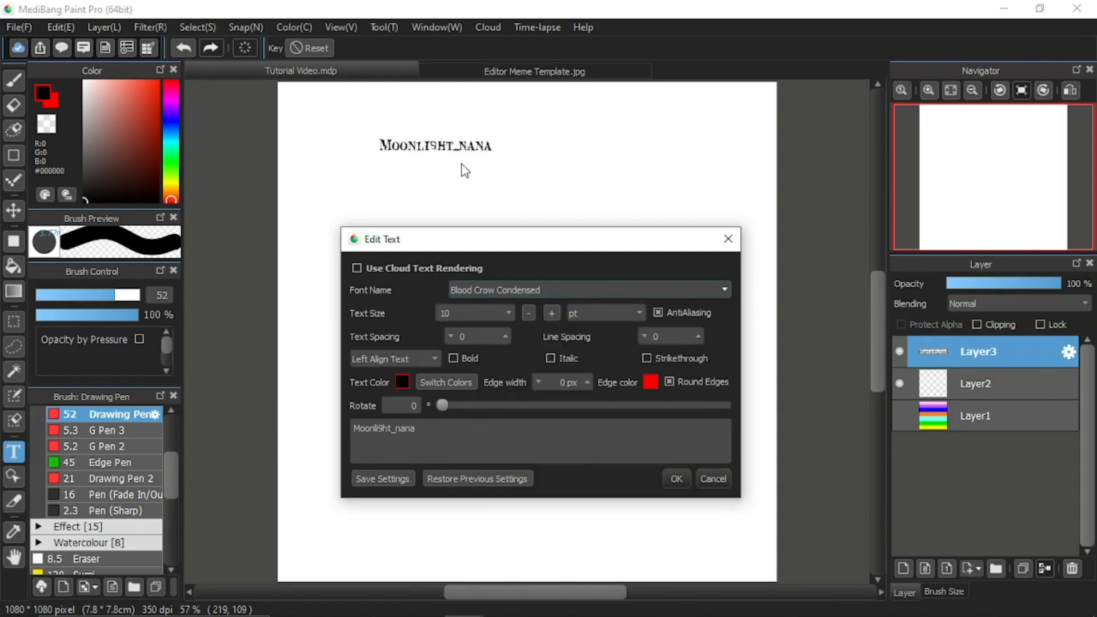
Browse the non-cloud fonts available for the text.
{"action": "left_click", "coordinate": [523, 292]}
{"action": "scroll", "coordinate": [547, 454], "scroll_direction": "down", "scroll_amount": 3}
{"action": "scroll", "coordinate": [548, 455], "scroll_direction": "down", "scroll_amount": 1}
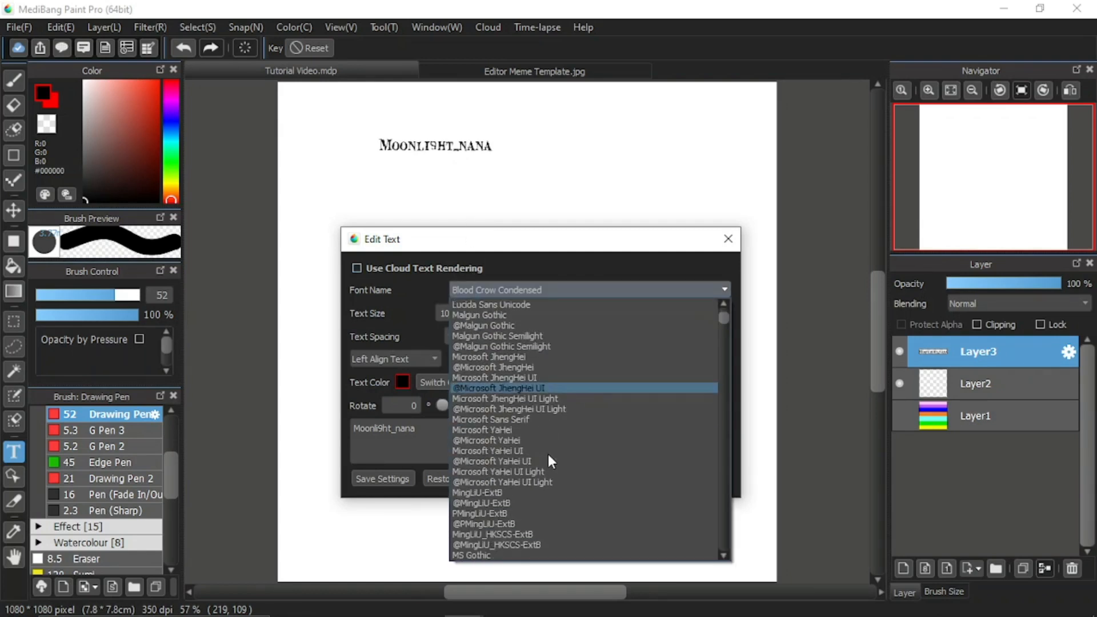
{"action": "scroll", "coordinate": [547, 454], "scroll_direction": "down", "scroll_amount": 2}
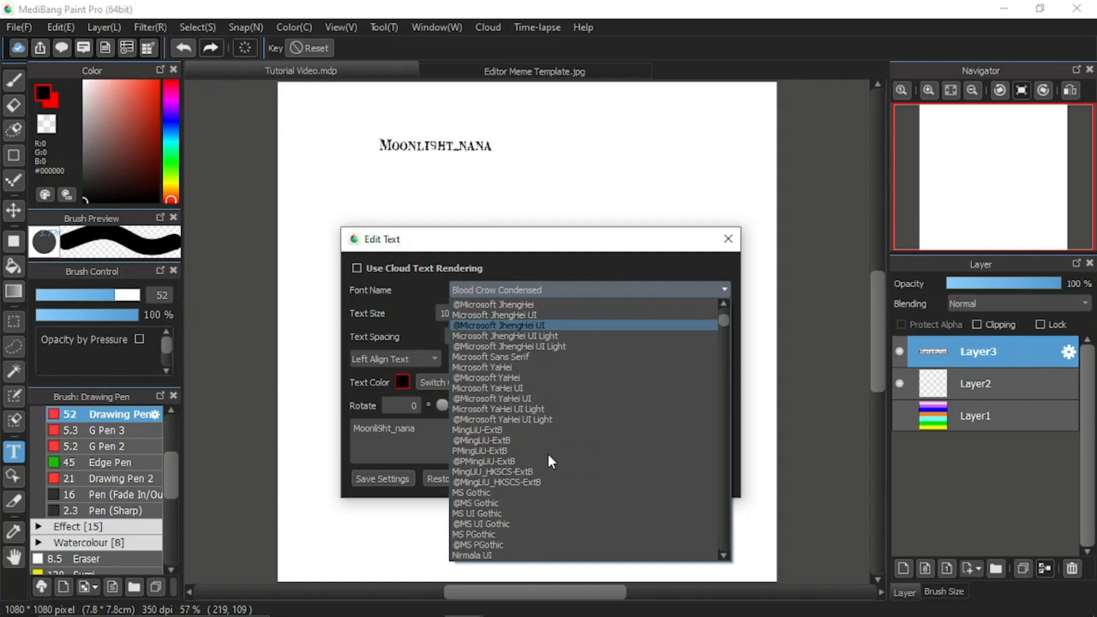
{"action": "scroll", "coordinate": [547, 454], "scroll_direction": "down", "scroll_amount": 3}
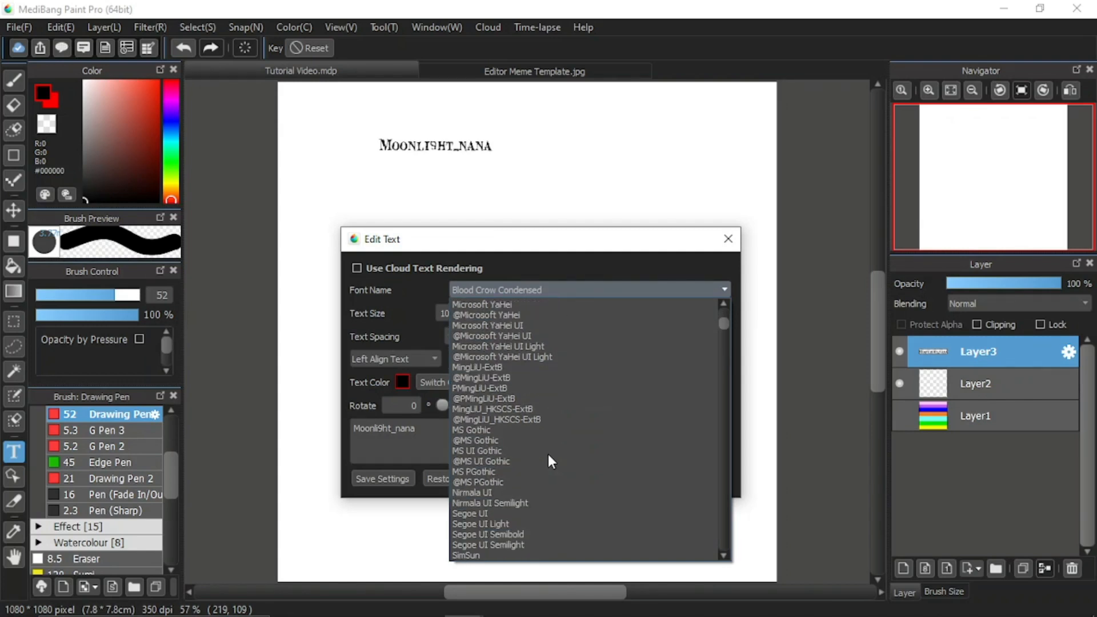
{"action": "scroll", "coordinate": [547, 454], "scroll_direction": "down", "scroll_amount": 15}
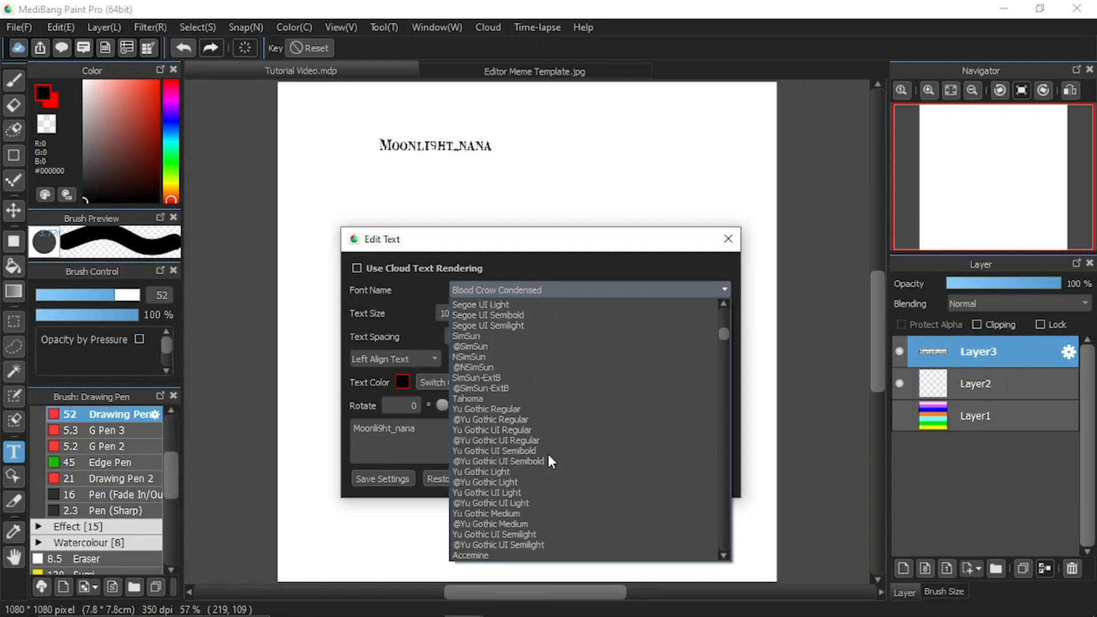
{"action": "scroll", "coordinate": [548, 454], "scroll_direction": "down", "scroll_amount": 15}
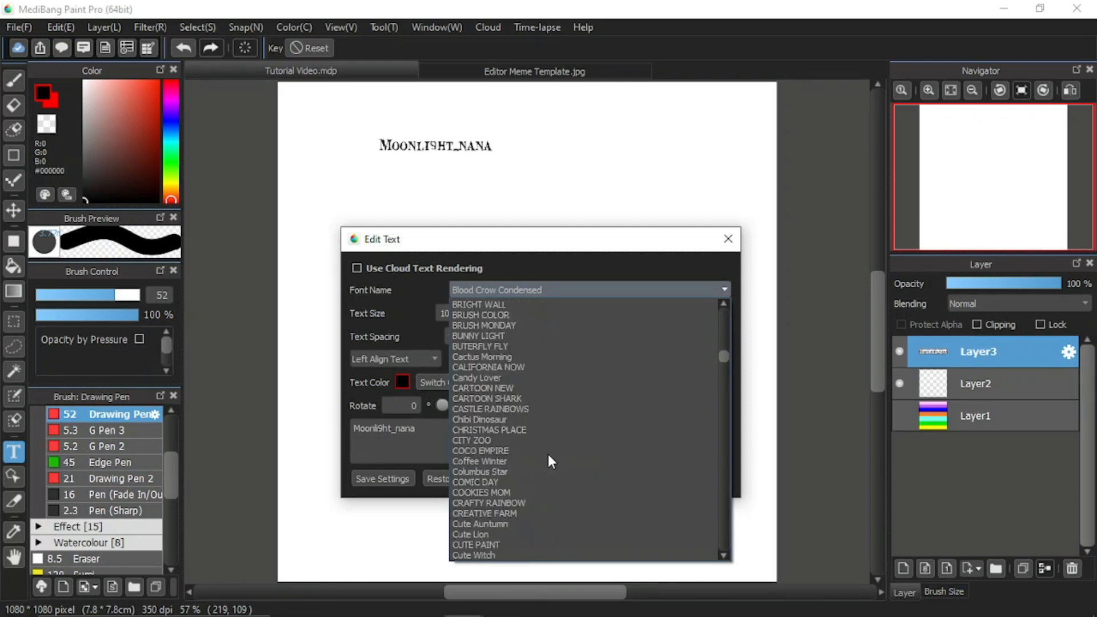
{"action": "scroll", "coordinate": [547, 454], "scroll_direction": "down", "scroll_amount": 4}
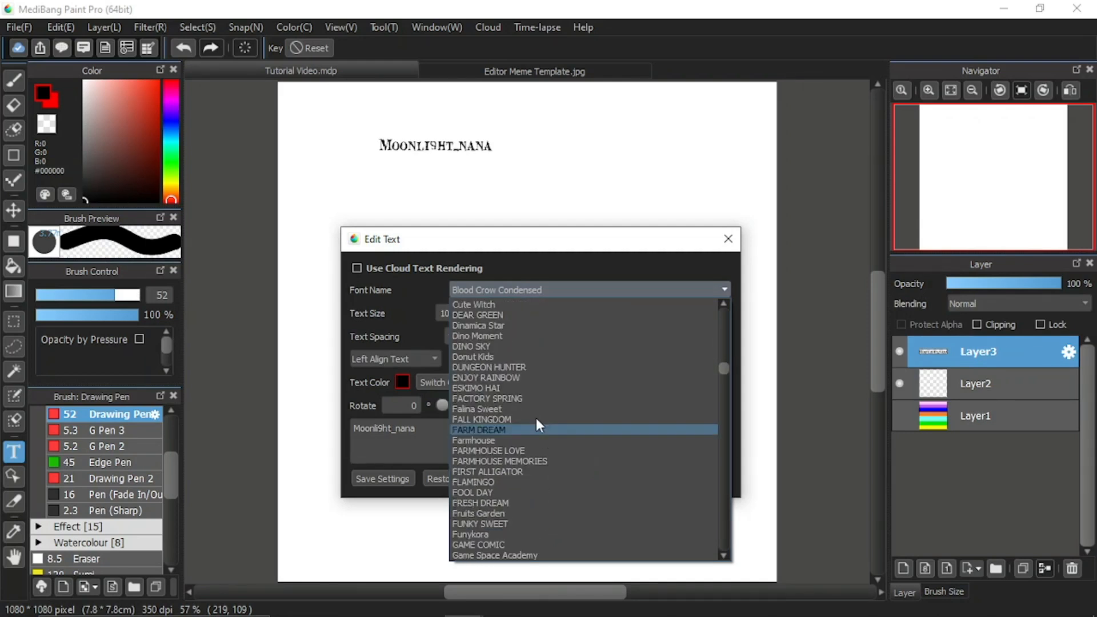
Enable cloud text rendering and set the text's font to CC-WildWords.
{"action": "left_click", "coordinate": [354, 265]}
{"action": "left_click", "coordinate": [354, 265]}
{"action": "left_click", "coordinate": [524, 316]}
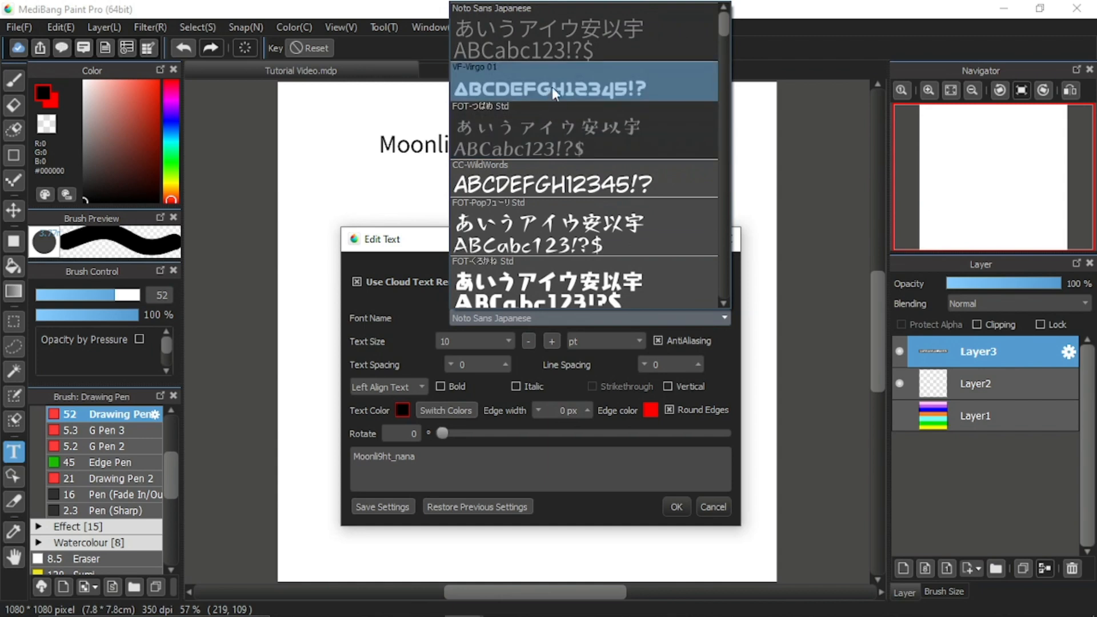
{"action": "left_click", "coordinate": [552, 182]}
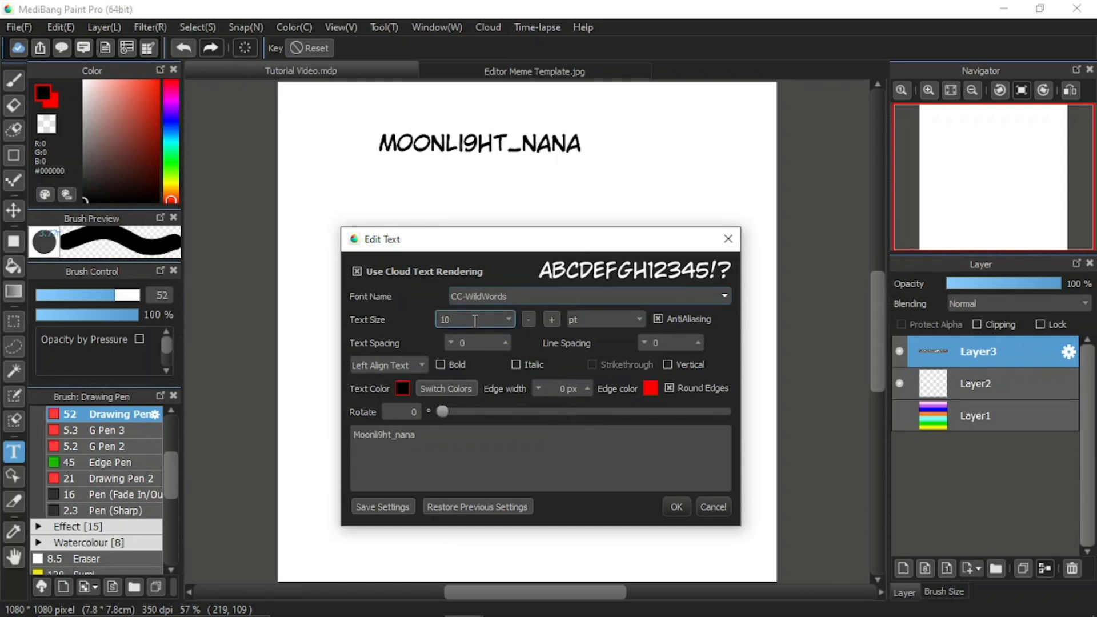
Try the preset text size of 18 pt and a custom size of 33 pt on the text.
{"action": "left_click", "coordinate": [508, 319]}
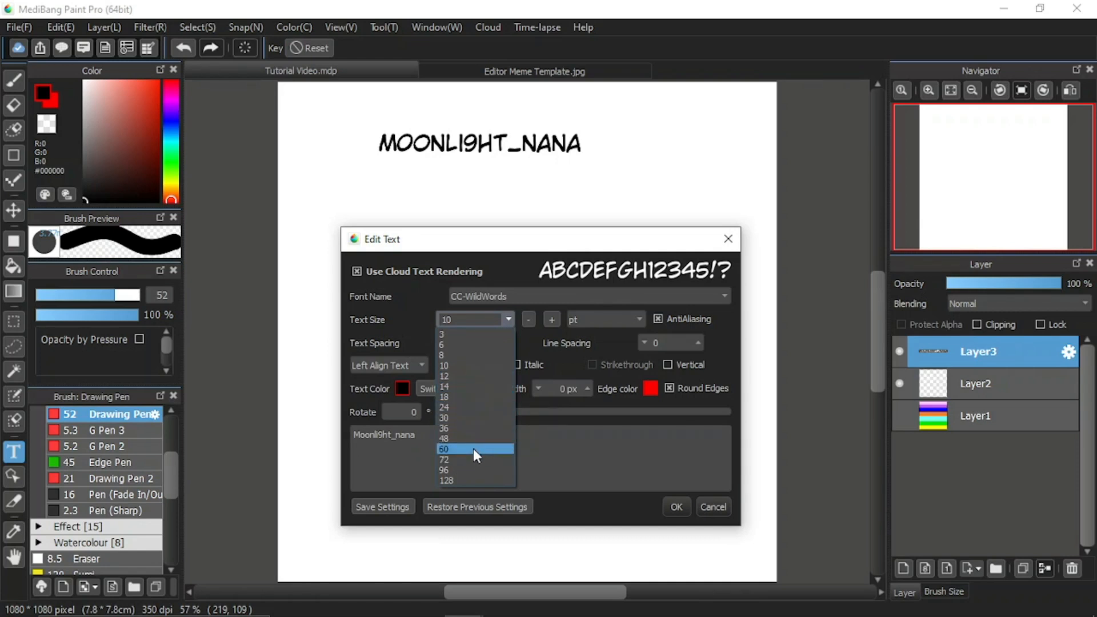
{"action": "left_click", "coordinate": [475, 396]}
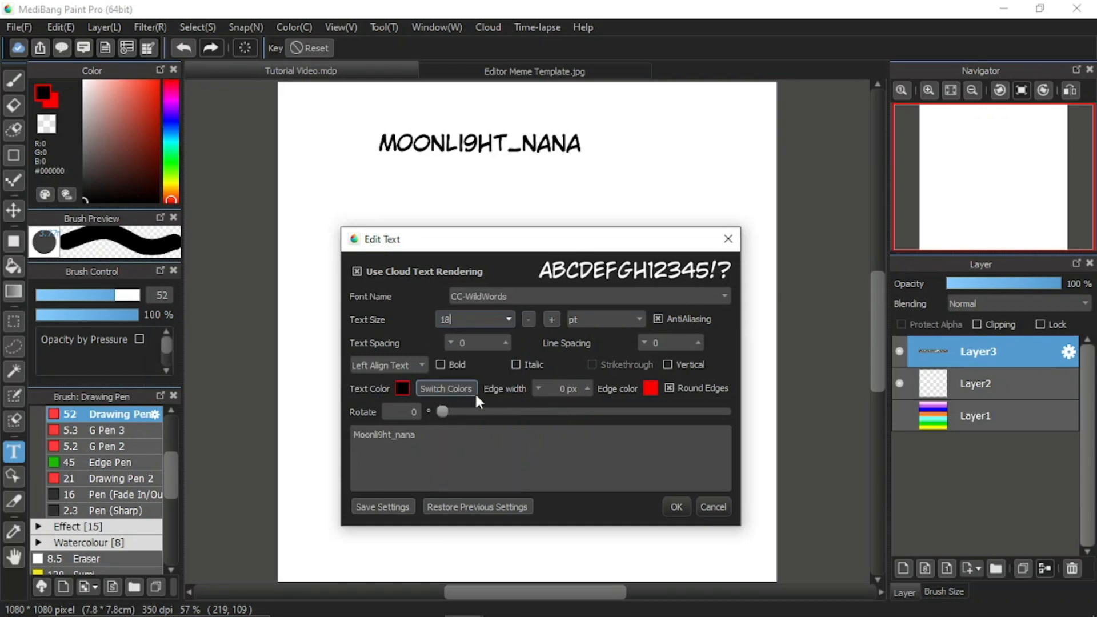
{"action": "left_click", "coordinate": [462, 320]}
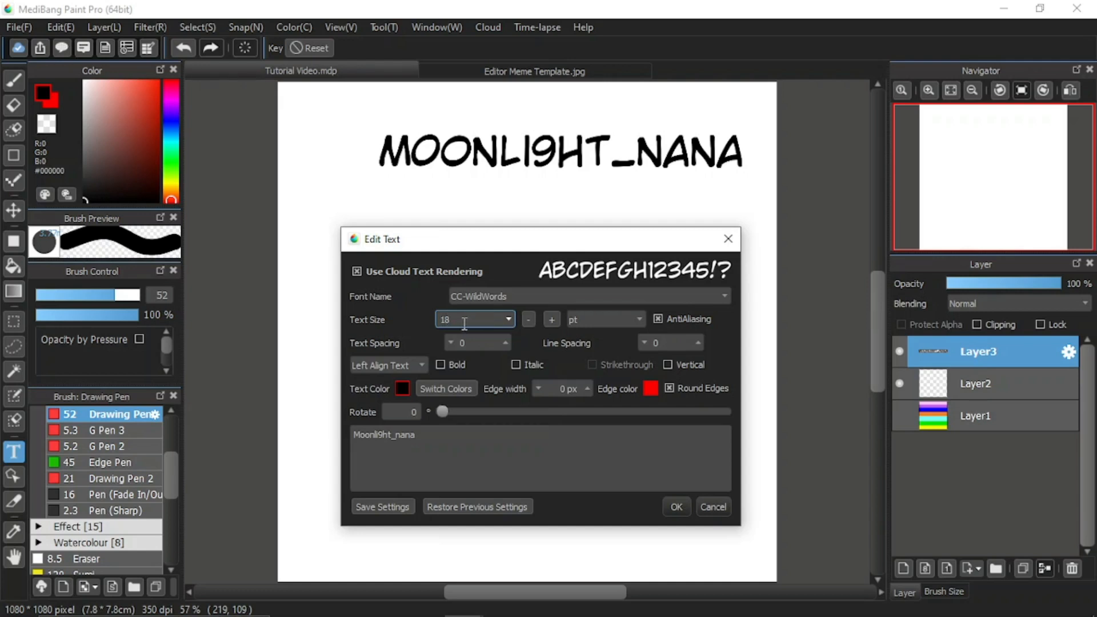
{"action": "left_click_drag", "start_coordinate": [468, 325], "coordinate": [408, 321]}
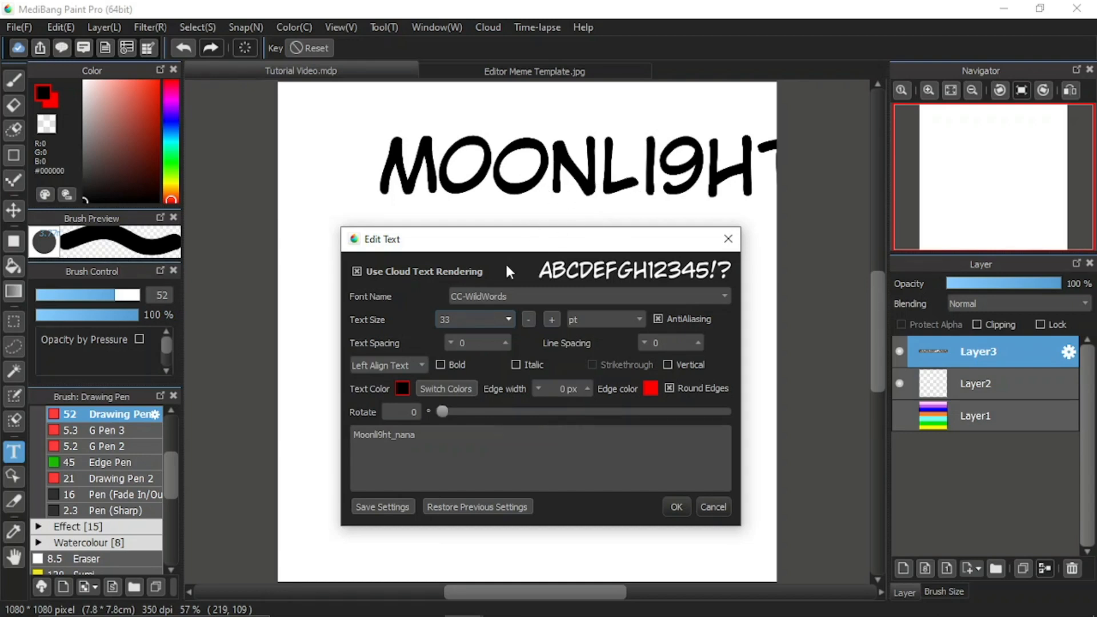
{"action": "key", "text": "BackSpace"}
{"action": "type", "text": "5"}
{"action": "key", "text": "BackSpace"}
{"action": "type", "text": "3"}
Reduce the text size in small increments to 19.5 pt.
{"action": "left_click", "coordinate": [529, 320]}
{"action": "left_click", "coordinate": [529, 319]}
{"action": "left_click", "coordinate": [529, 320]}
{"action": "left_click", "coordinate": [528, 319]}
{"action": "left_click", "coordinate": [529, 320]}
{"action": "left_click", "coordinate": [529, 319]}
{"action": "left_click", "coordinate": [529, 320]}
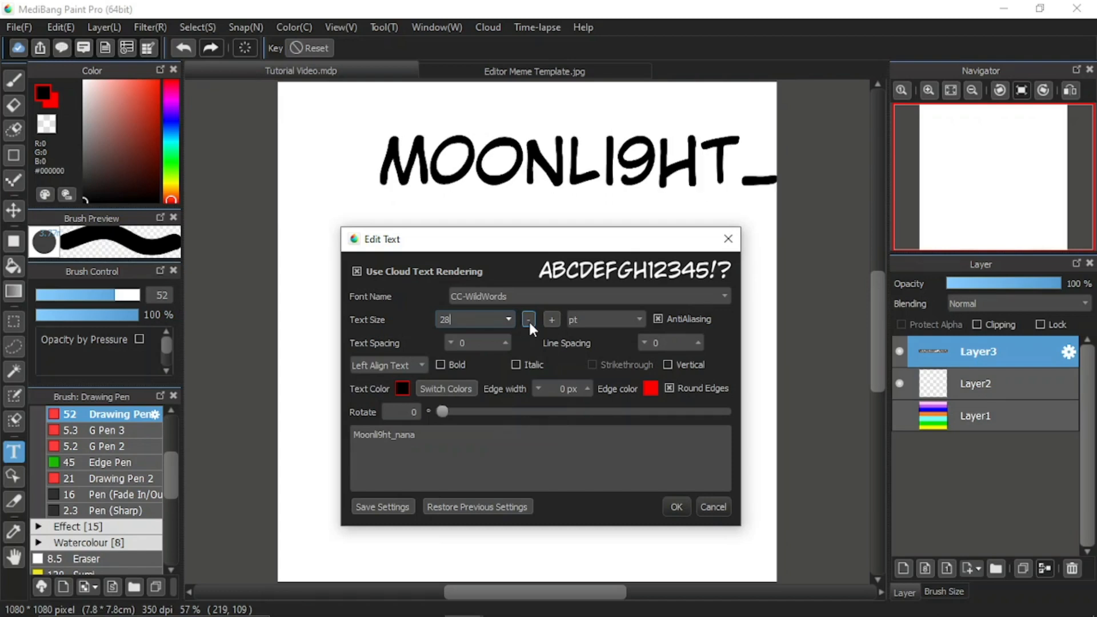
{"action": "left_click", "coordinate": [529, 320]}
{"action": "left_click", "coordinate": [529, 320]}
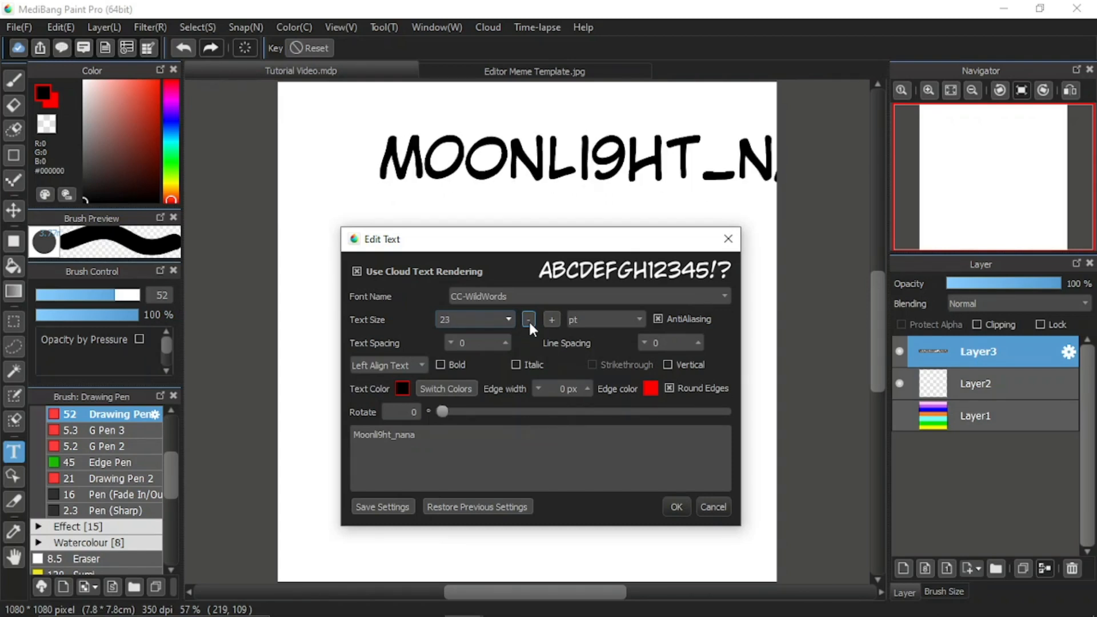
{"action": "left_click", "coordinate": [529, 320]}
{"action": "type", "text": "19.5"}
Increase the text size in small increments to 24 pt.
{"action": "left_click", "coordinate": [549, 321]}
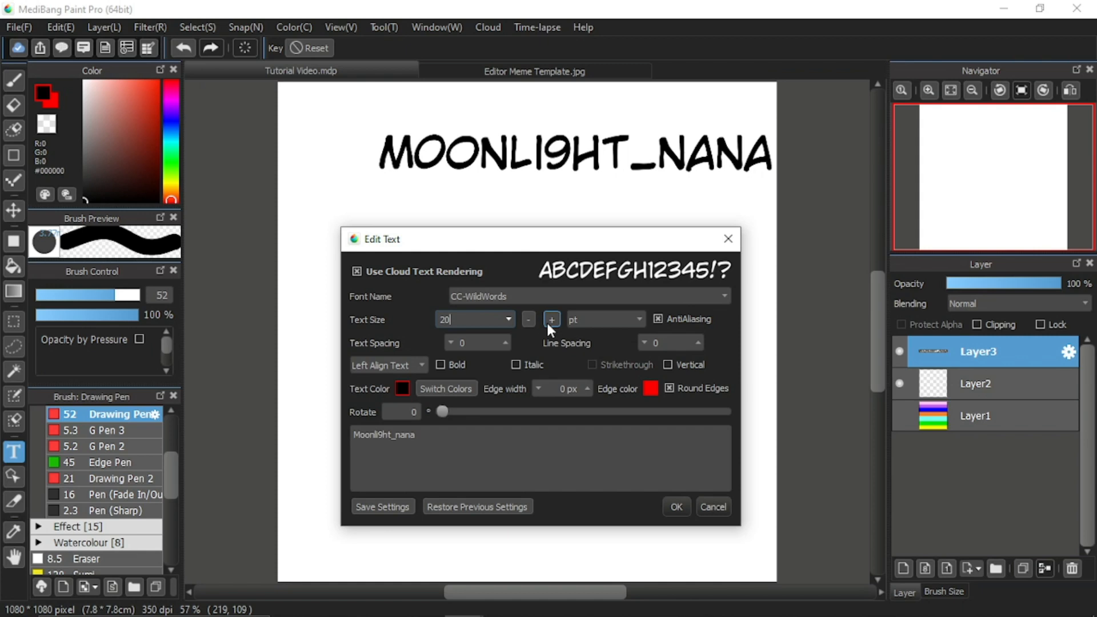
{"action": "left_click", "coordinate": [550, 319]}
{"action": "left_click", "coordinate": [550, 319]}
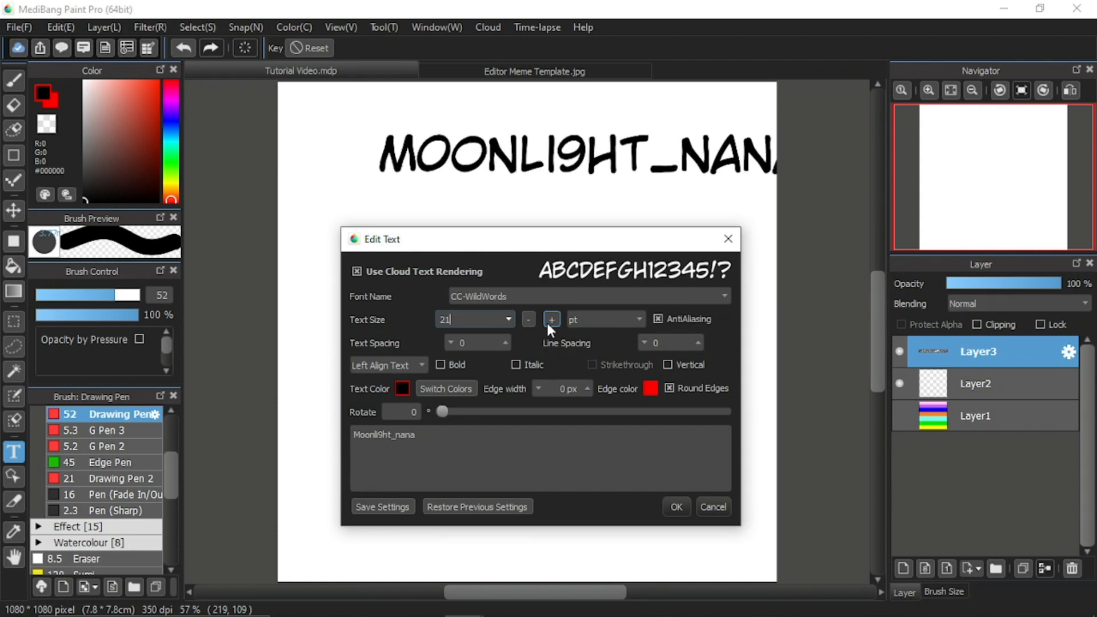
{"action": "left_click", "coordinate": [549, 319]}
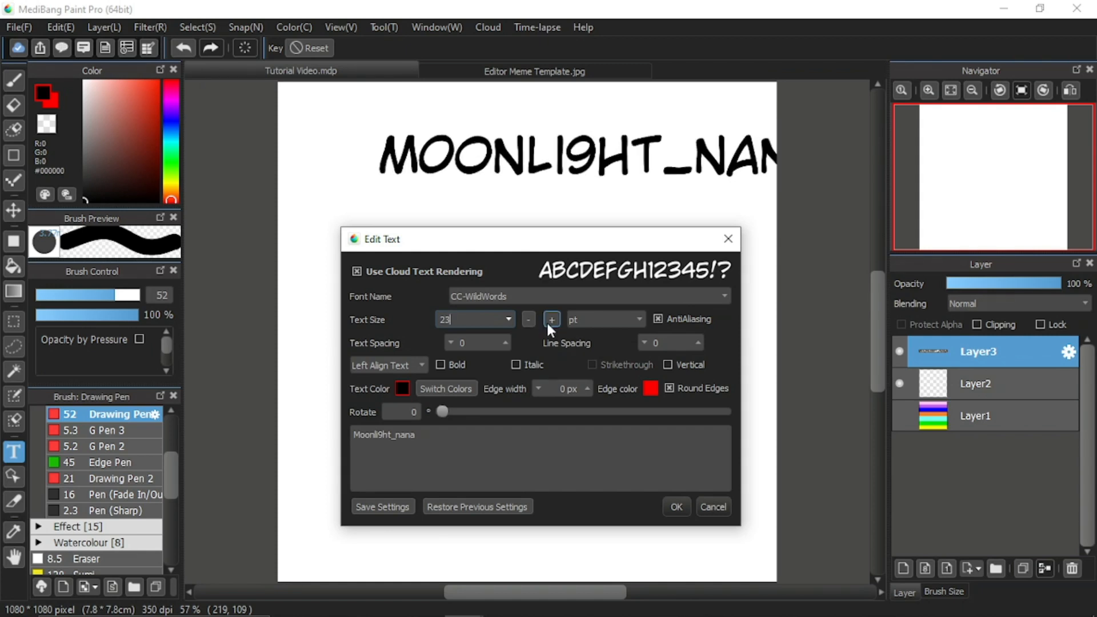
{"action": "left_click", "coordinate": [549, 319]}
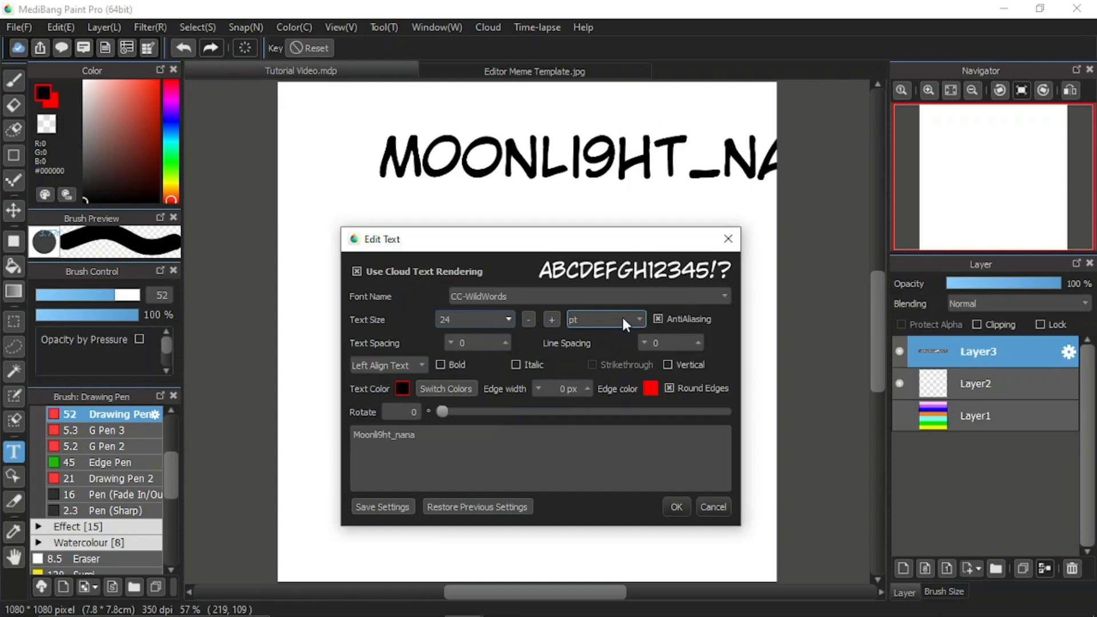
Keep the size unit at pt, try the preset text size of 128, and move the Edit Text dialog lower.
{"action": "left_click", "coordinate": [639, 320]}
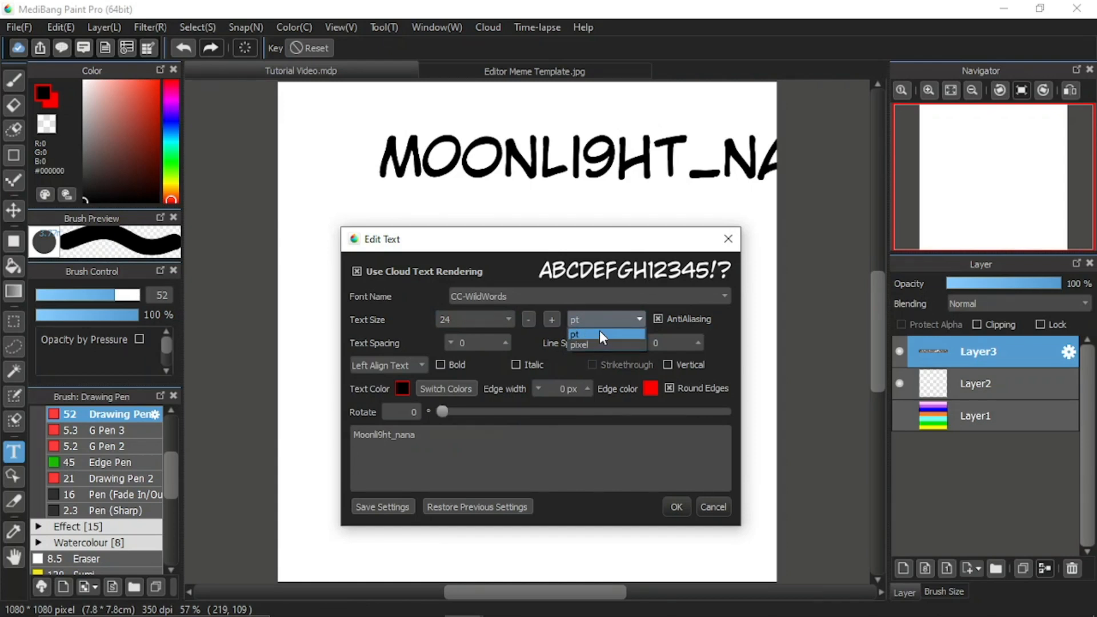
{"action": "left_click", "coordinate": [602, 335]}
{"action": "left_click", "coordinate": [502, 327]}
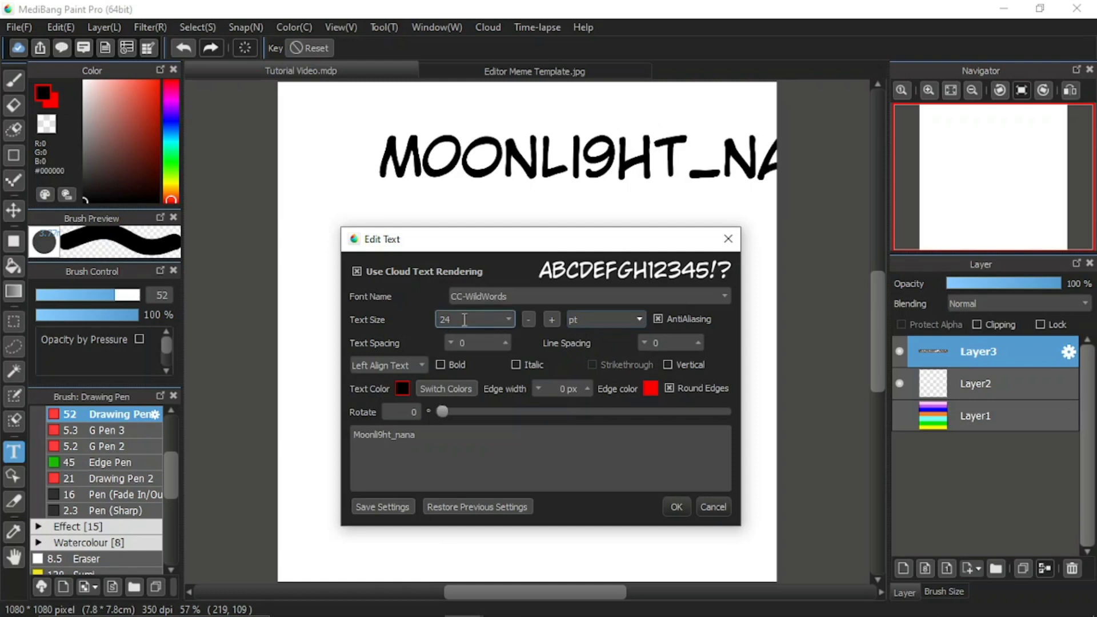
{"action": "left_click", "coordinate": [506, 323]}
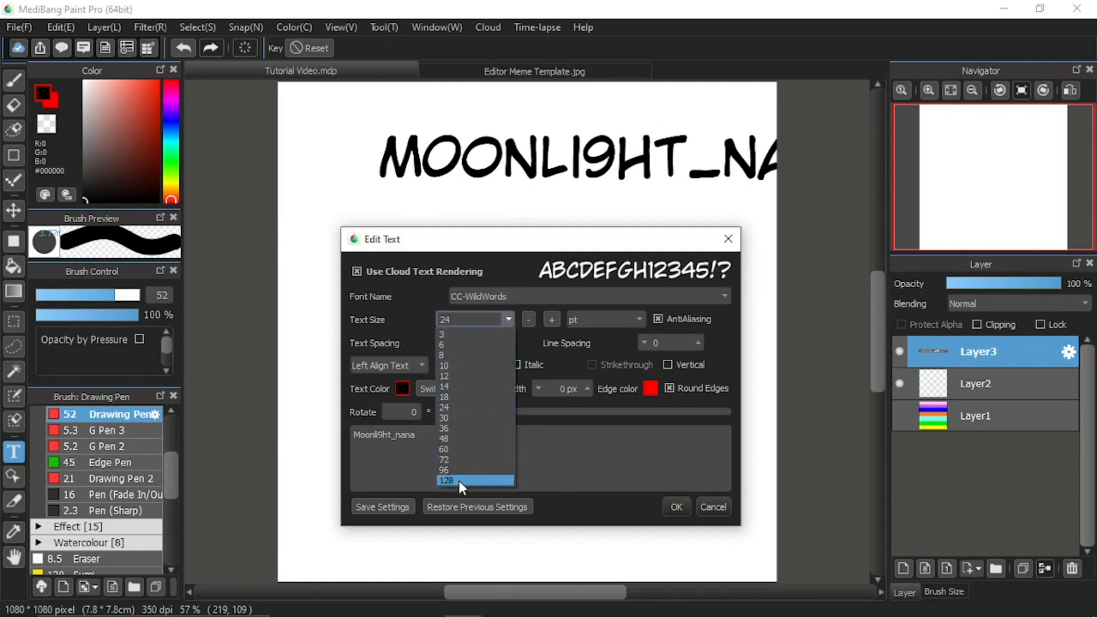
{"action": "left_click", "coordinate": [458, 481]}
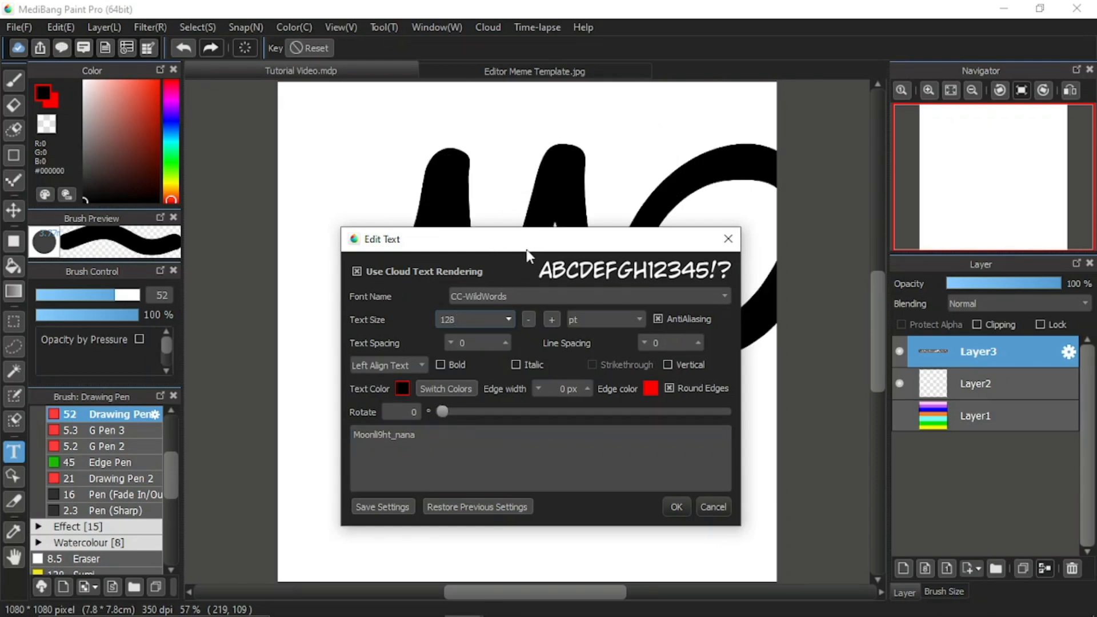
{"action": "left_click_drag", "start_coordinate": [526, 249], "coordinate": [495, 276]}
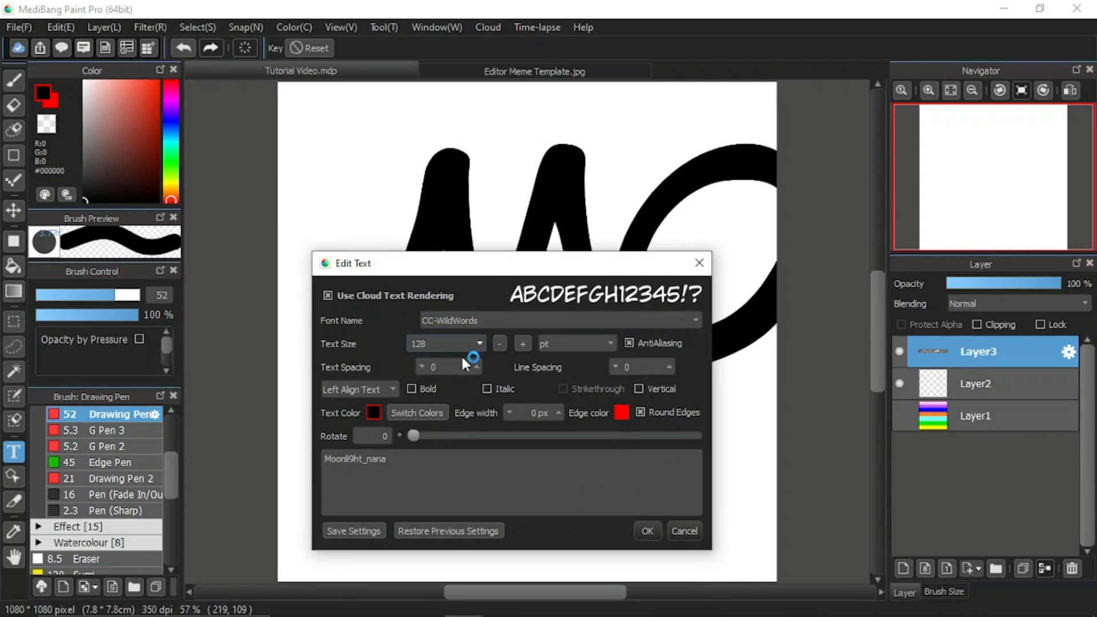
Try custom text sizes of 50 pt and 20 pt on the text.
{"action": "double_click", "coordinate": [425, 344]}
{"action": "type", "text": "50"}
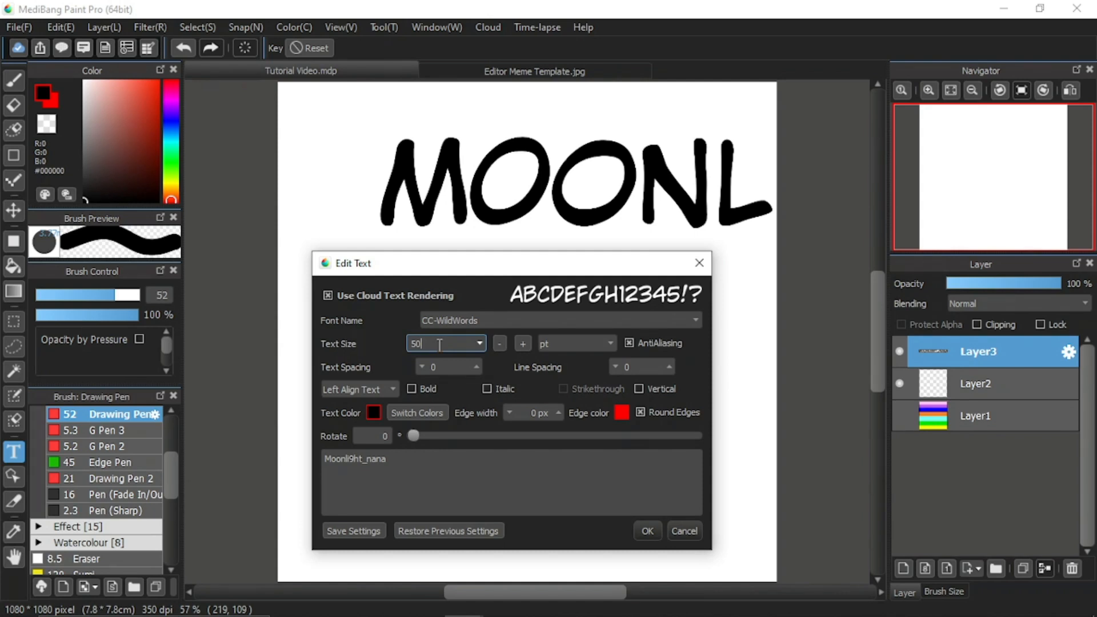
{"action": "key", "text": "BackSpace"}
{"action": "key", "text": "BackSpace"}
{"action": "type", "text": "20"}
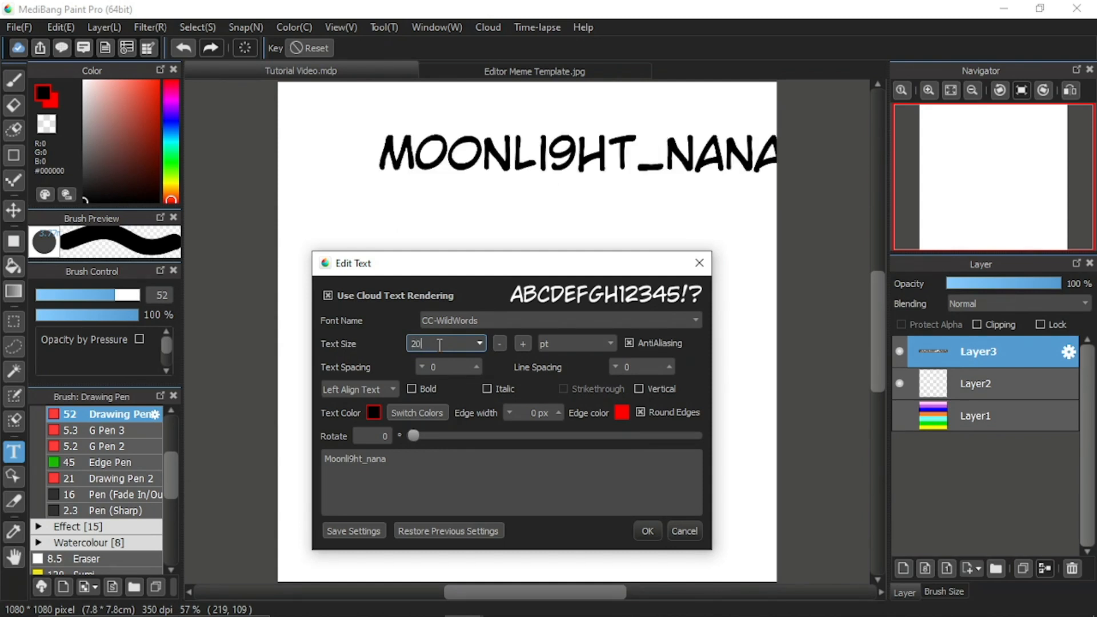
Choose the preset text size of 128 and switch the size unit to pixel.
{"action": "left_click", "coordinate": [480, 343]}
{"action": "left_click", "coordinate": [424, 506]}
{"action": "left_click", "coordinate": [610, 344]}
{"action": "left_click", "coordinate": [575, 369]}
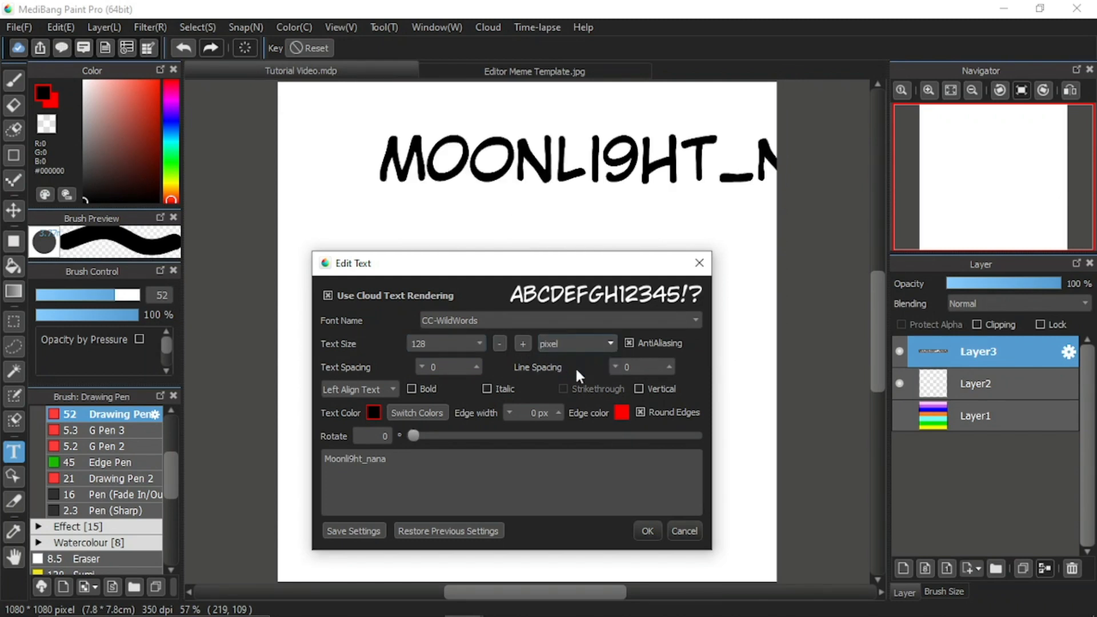
Set a custom text size of 102 pixels.
{"action": "left_click", "coordinate": [470, 343]}
{"action": "key", "text": "BackSpace"}
{"action": "key", "text": "BackSpace"}
{"action": "type", "text": "02"}
Disable cloud text rendering, set the text size to 1020 pixels, and move the dialog up.
{"action": "left_click", "coordinate": [350, 294]}
{"action": "left_click", "coordinate": [464, 337]}
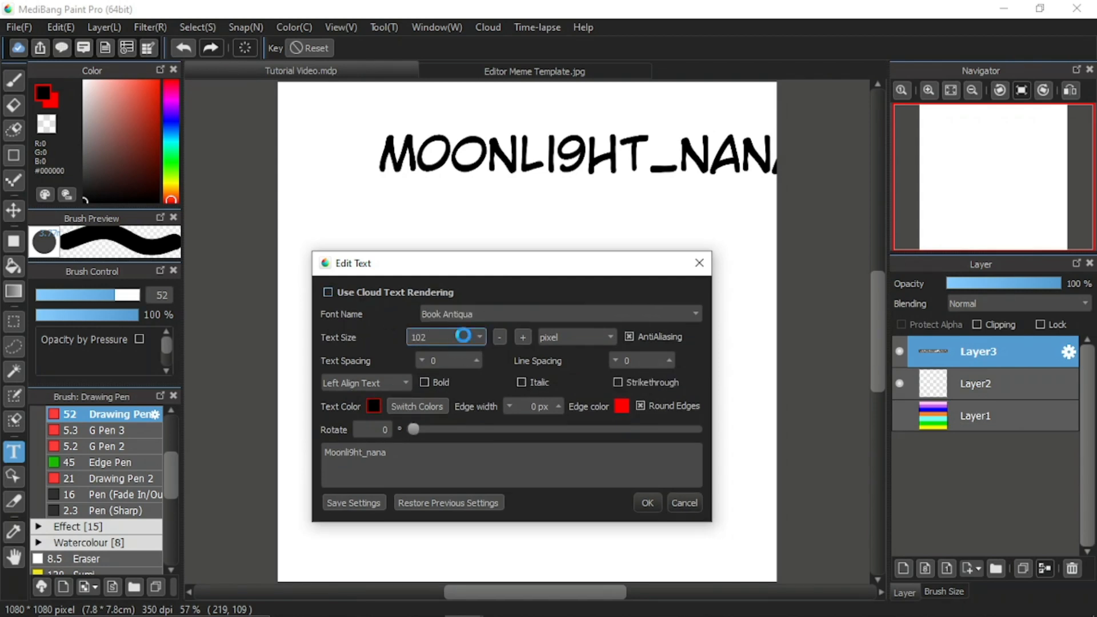
{"action": "type", "text": "0"}
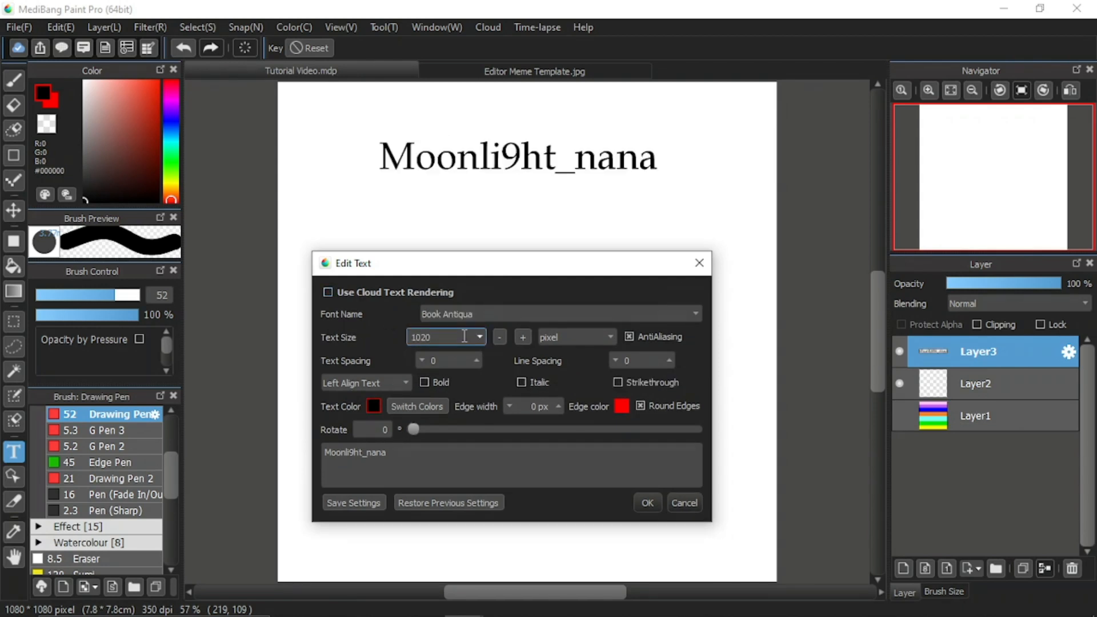
{"action": "left_click_drag", "start_coordinate": [604, 270], "coordinate": [609, 215]}
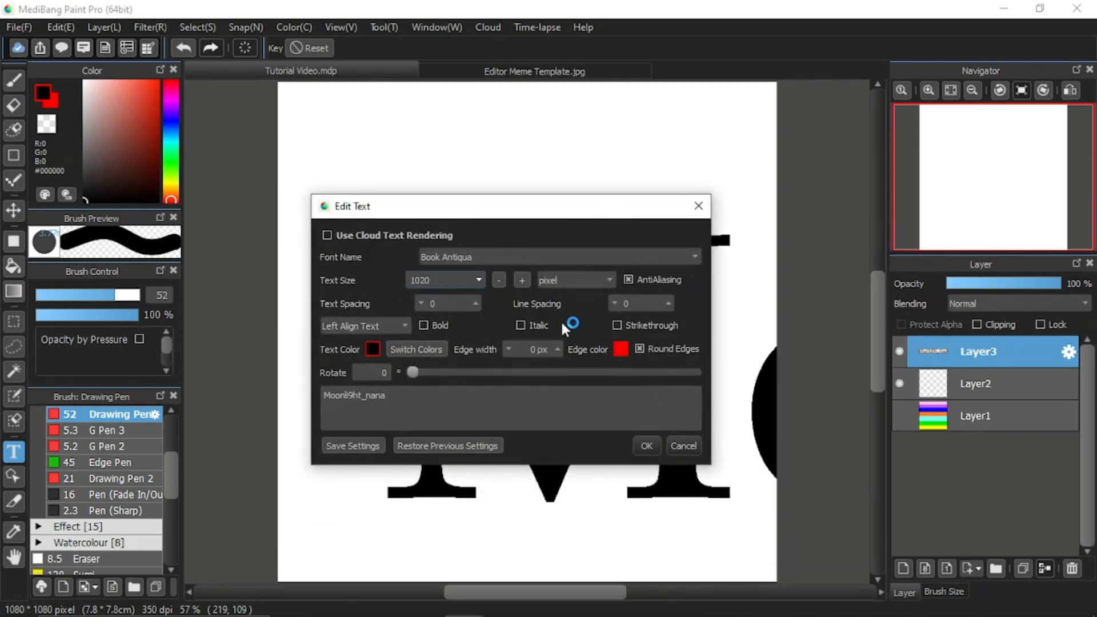
Re-enable cloud text rendering and try the font FOT-マティスえれがんと Pro.
{"action": "left_click", "coordinate": [583, 281]}
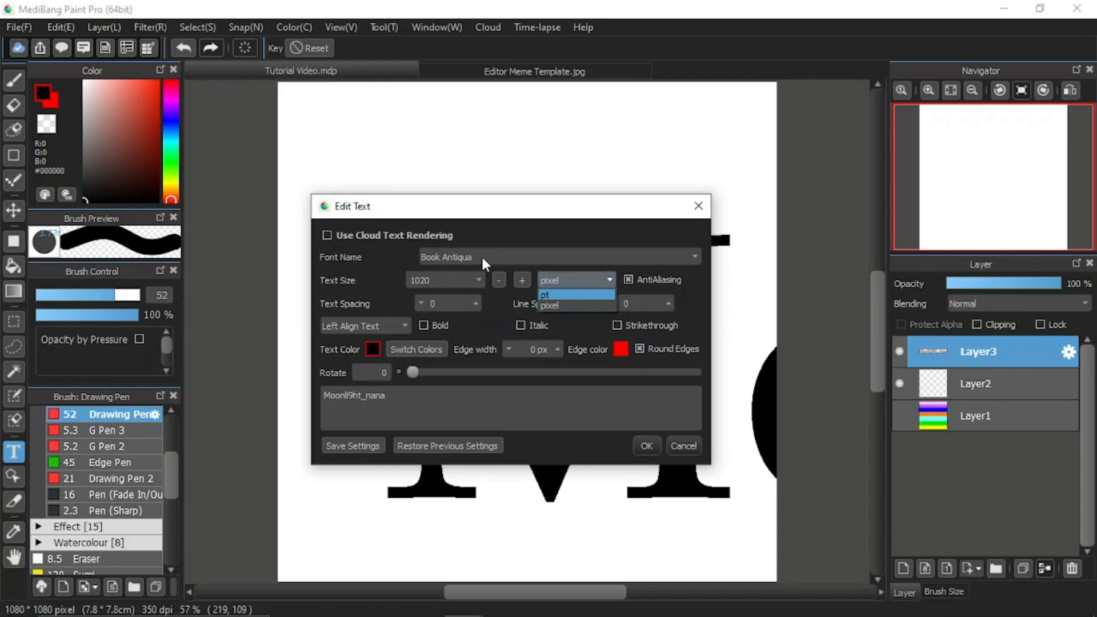
{"action": "left_click", "coordinate": [347, 229]}
{"action": "left_click", "coordinate": [350, 235]}
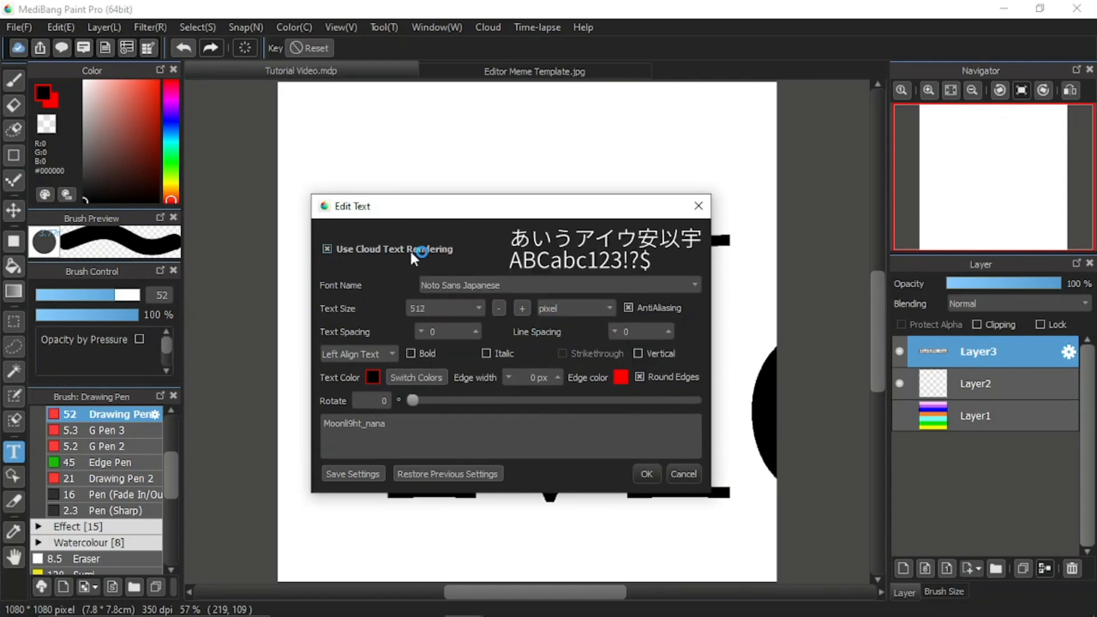
{"action": "left_click", "coordinate": [512, 287]}
{"action": "scroll", "coordinate": [546, 495], "scroll_direction": "up", "scroll_amount": 5}
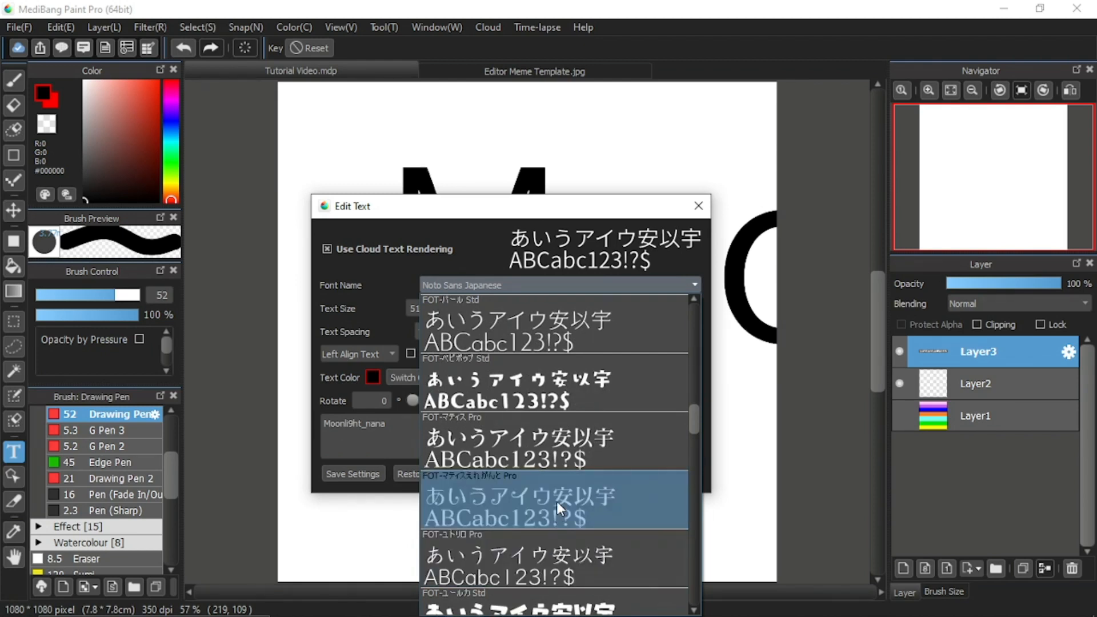
{"action": "left_click", "coordinate": [556, 501]}
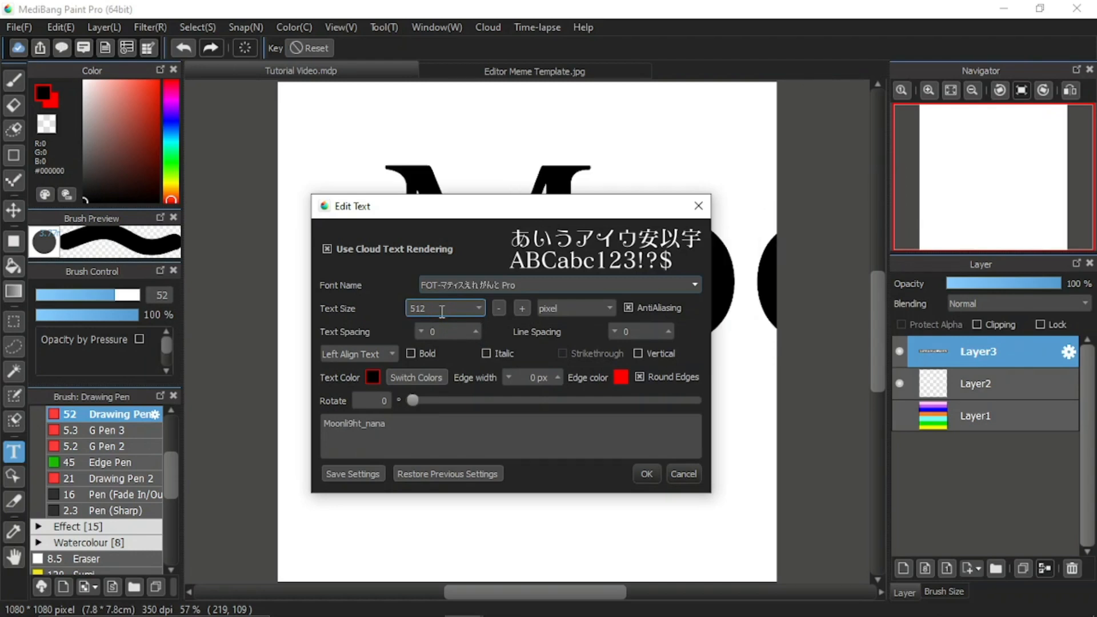
Toggle cloud text rendering off and on, and try the preset text sizes of 12 and 14 pixels.
{"action": "left_click", "coordinate": [396, 247]}
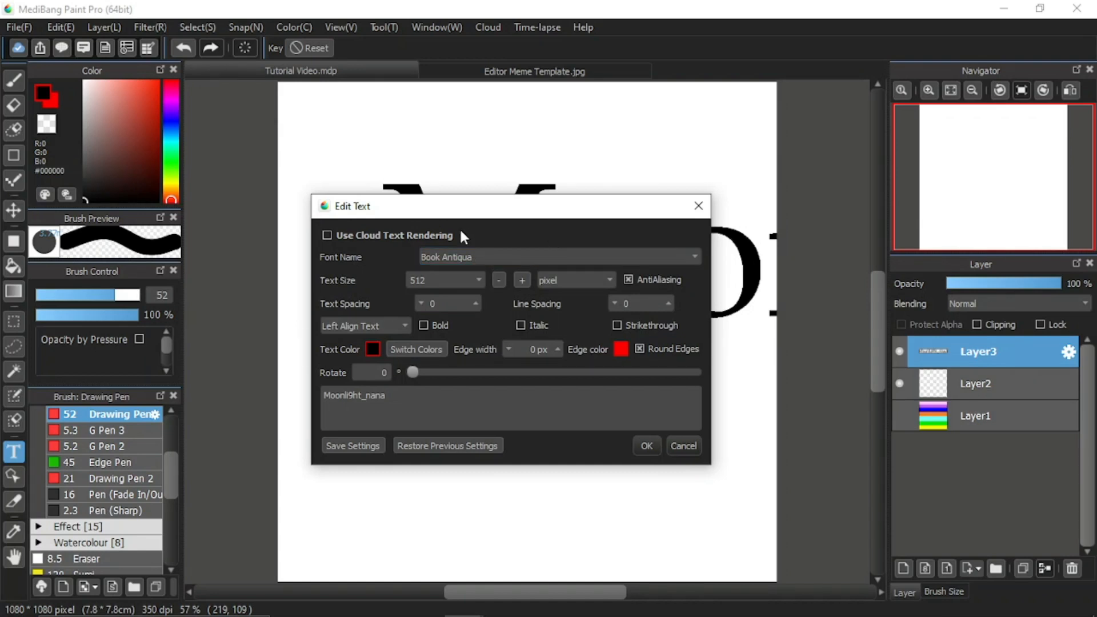
{"action": "left_click", "coordinate": [328, 233]}
{"action": "left_click", "coordinate": [479, 307]}
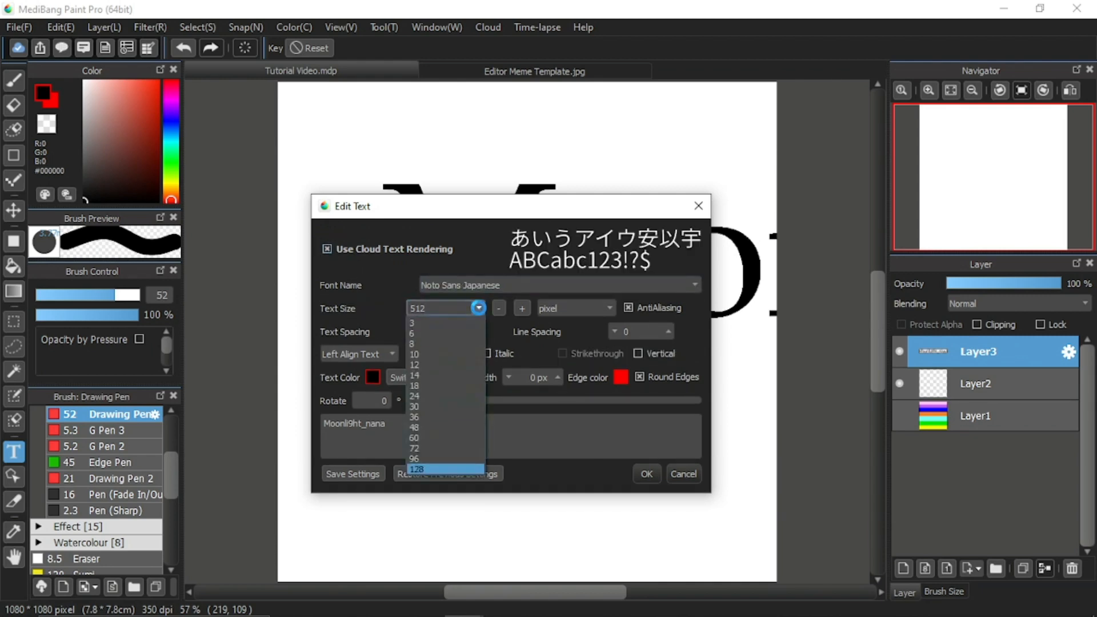
{"action": "left_click", "coordinate": [451, 389]}
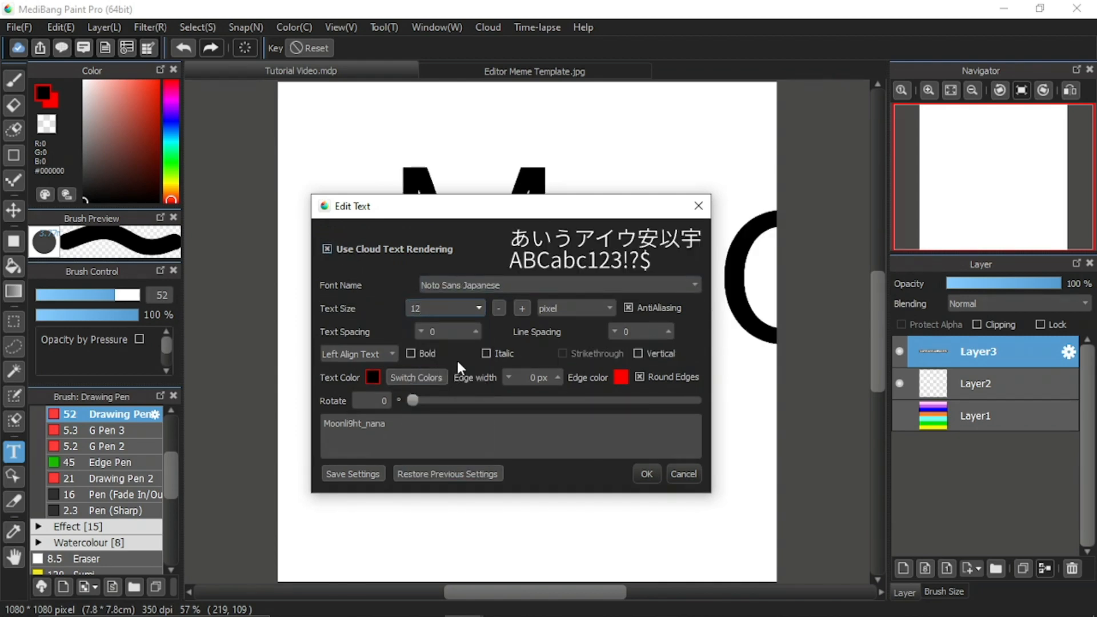
{"action": "left_click", "coordinate": [478, 309]}
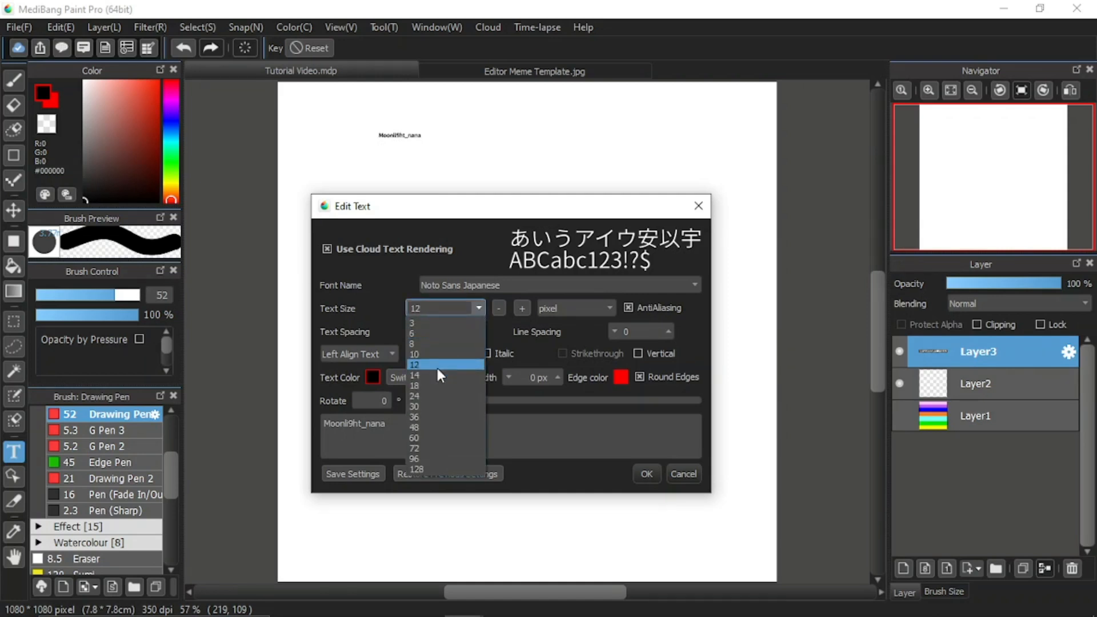
{"action": "left_click", "coordinate": [477, 359]}
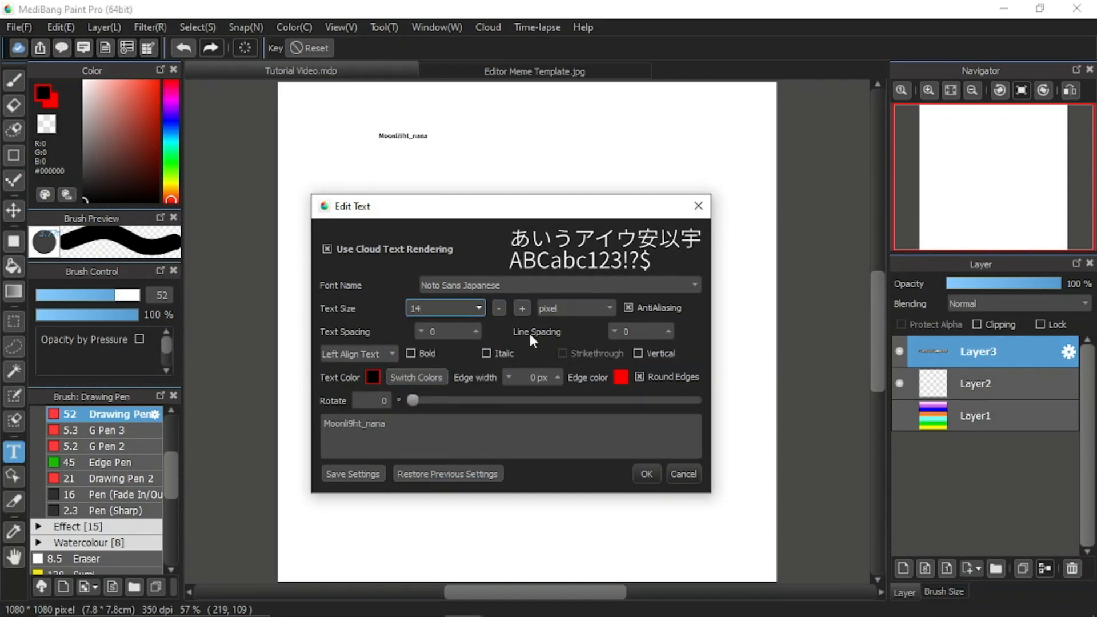
Set the font to FOT-つばめ Std and the text size to 60 pixels.
{"action": "left_click", "coordinate": [505, 285]}
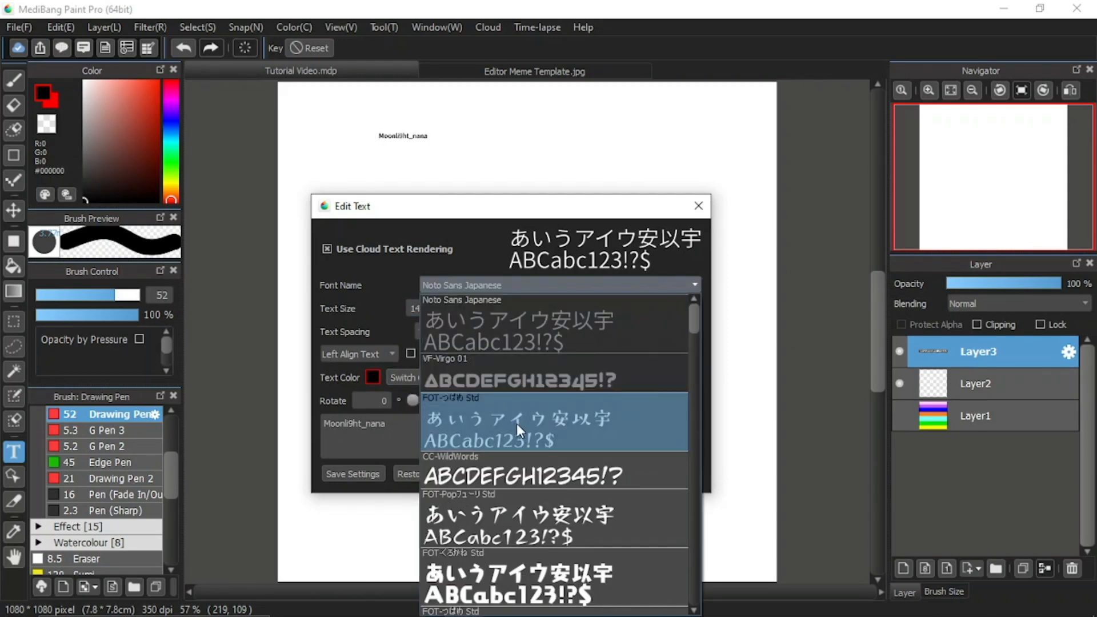
{"action": "left_click", "coordinate": [516, 425]}
{"action": "left_click", "coordinate": [479, 308]}
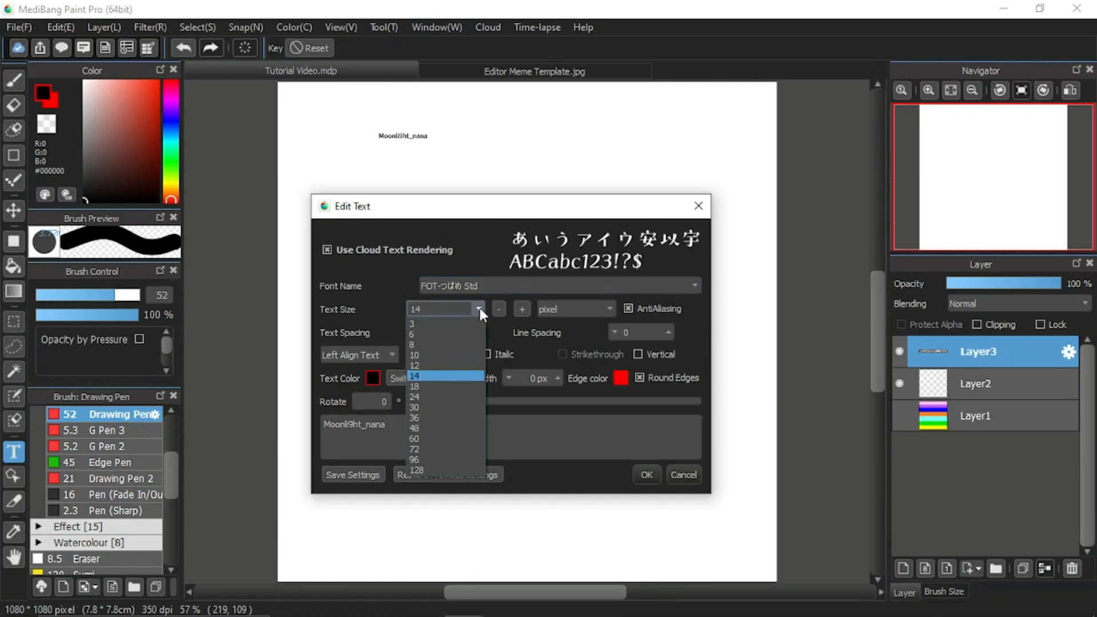
{"action": "left_click", "coordinate": [447, 426]}
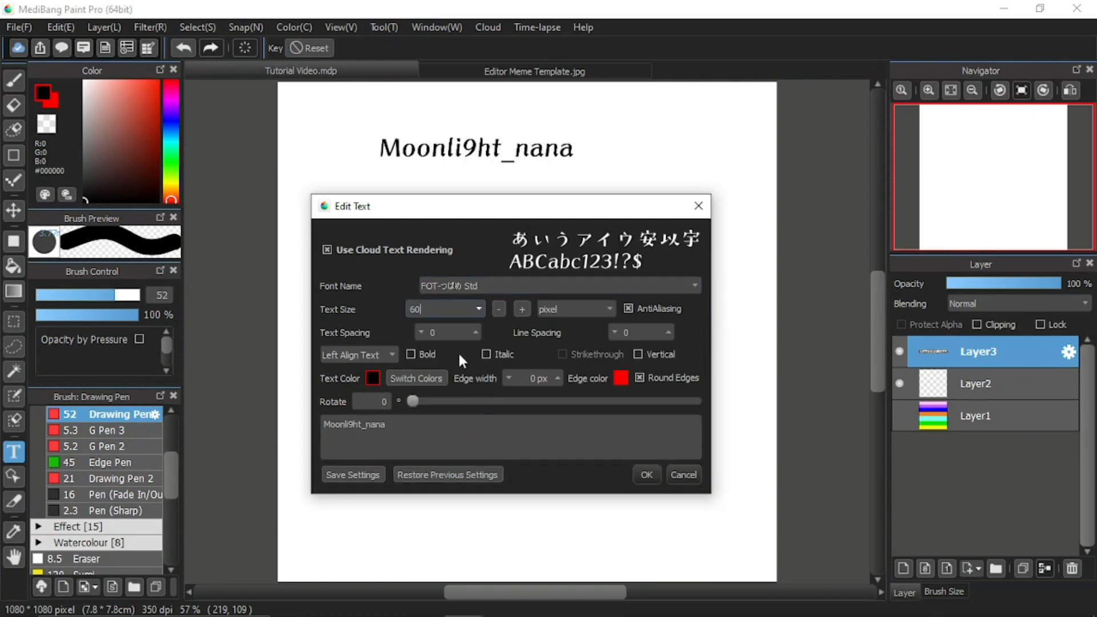
Switch the text size unit to pt and choose the preset size of 14.
{"action": "left_click", "coordinate": [602, 310]}
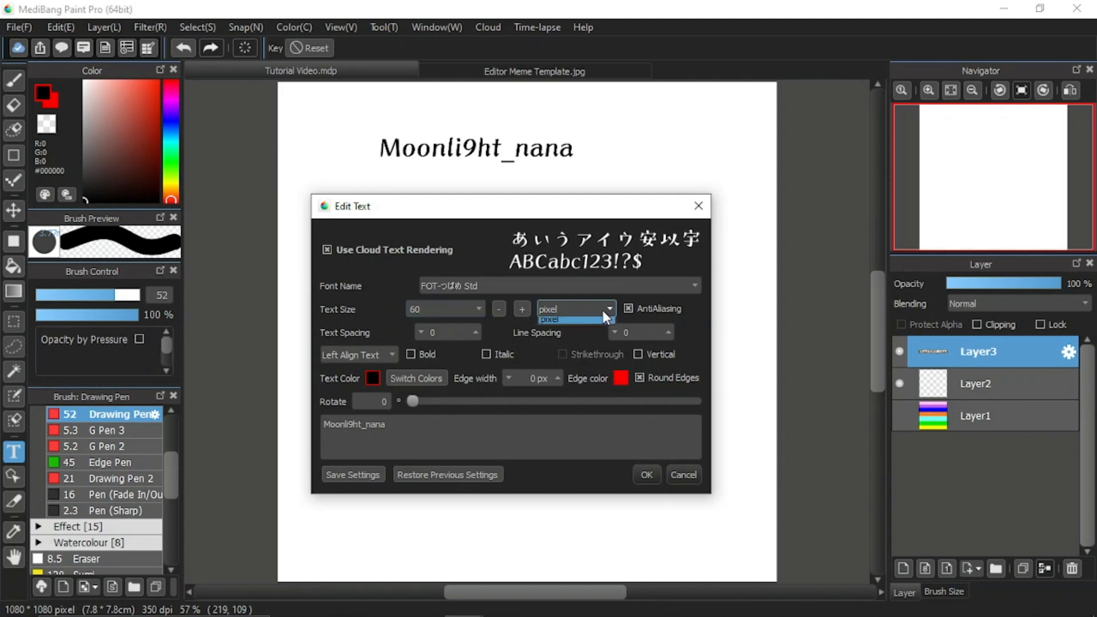
{"action": "left_click", "coordinate": [577, 324]}
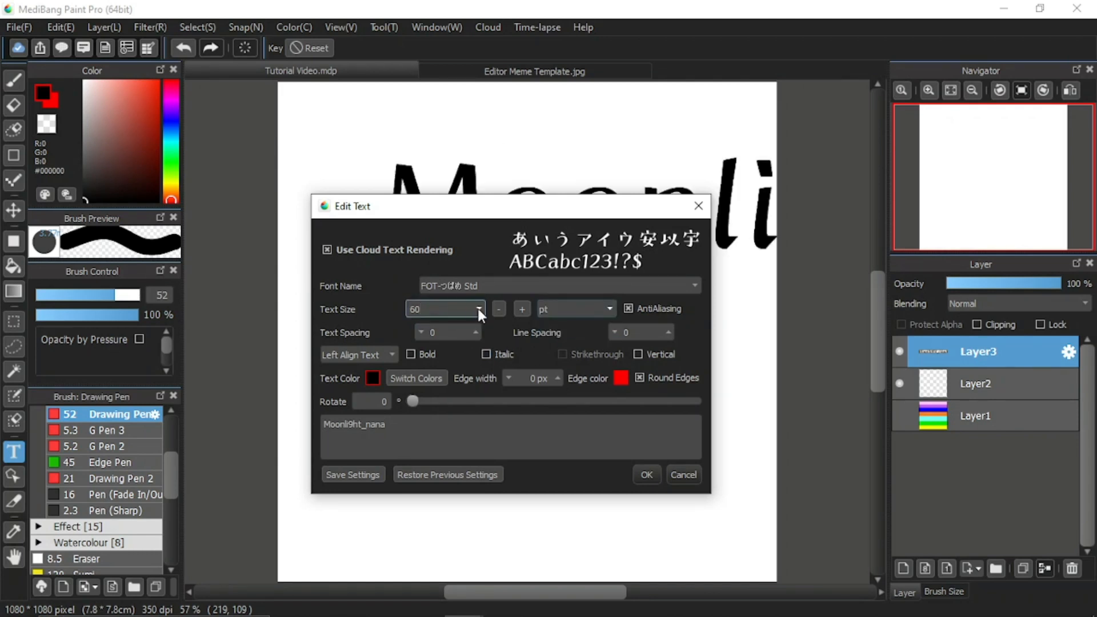
{"action": "left_click", "coordinate": [477, 309]}
{"action": "left_click", "coordinate": [441, 379]}
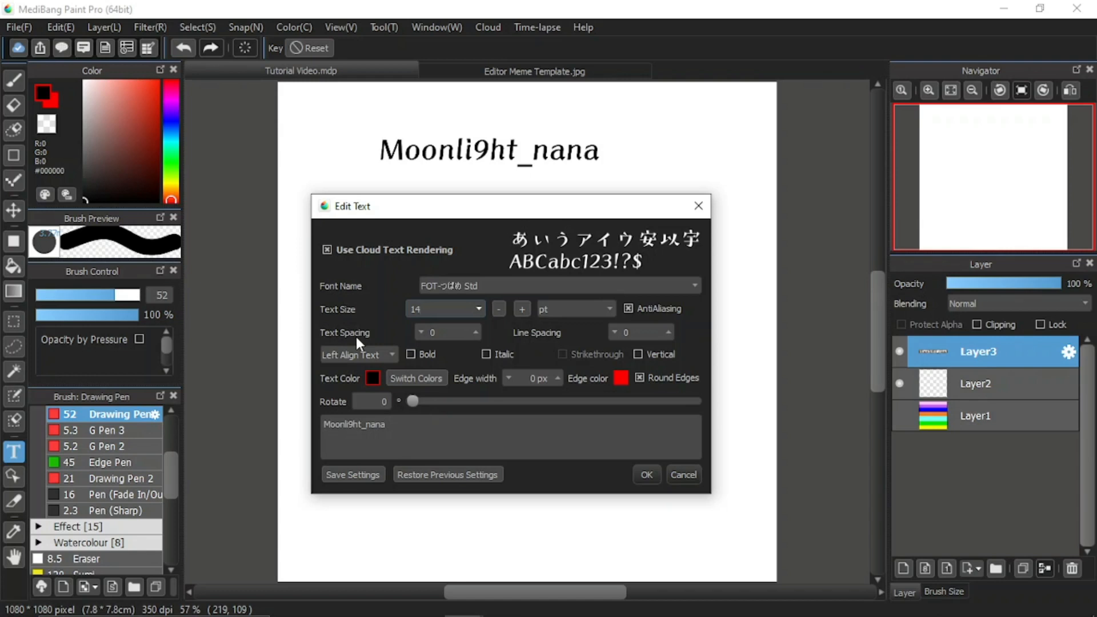
Try wider and negative text spacing on the text, and reset the text spacing to 0.
{"action": "left_click", "coordinate": [475, 332]}
{"action": "left_click", "coordinate": [418, 331]}
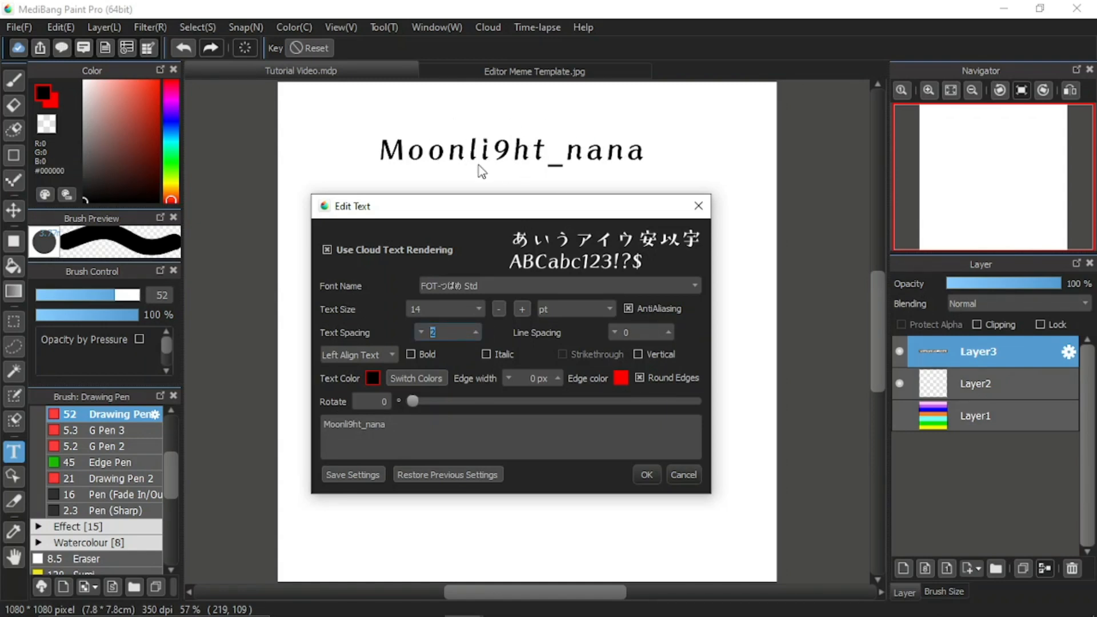
{"action": "left_click", "coordinate": [420, 332]}
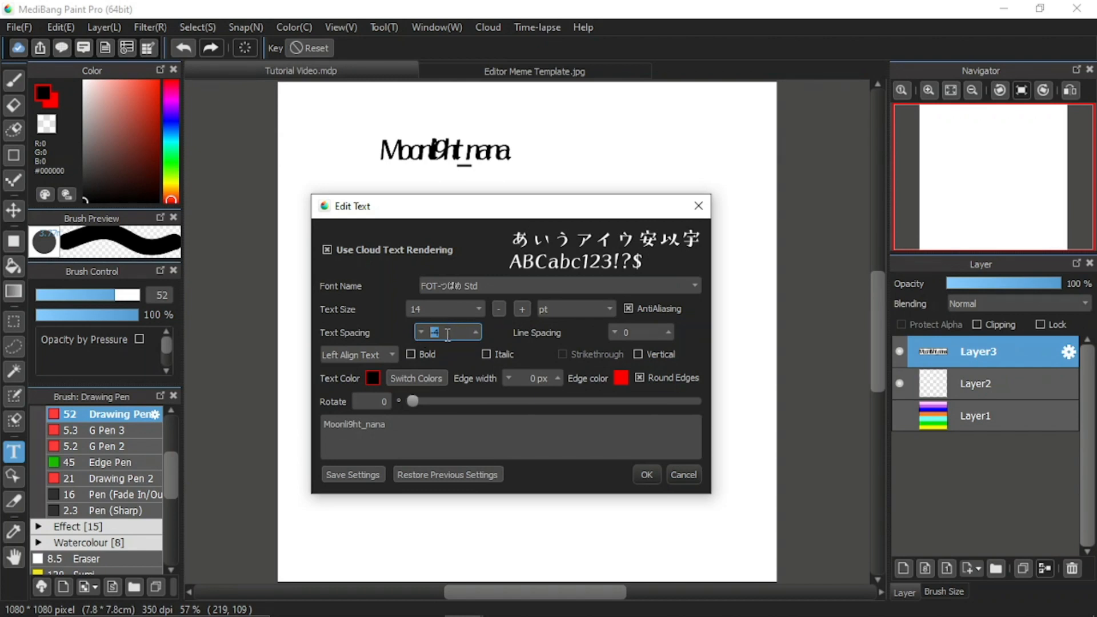
{"action": "type", "text": "0"}
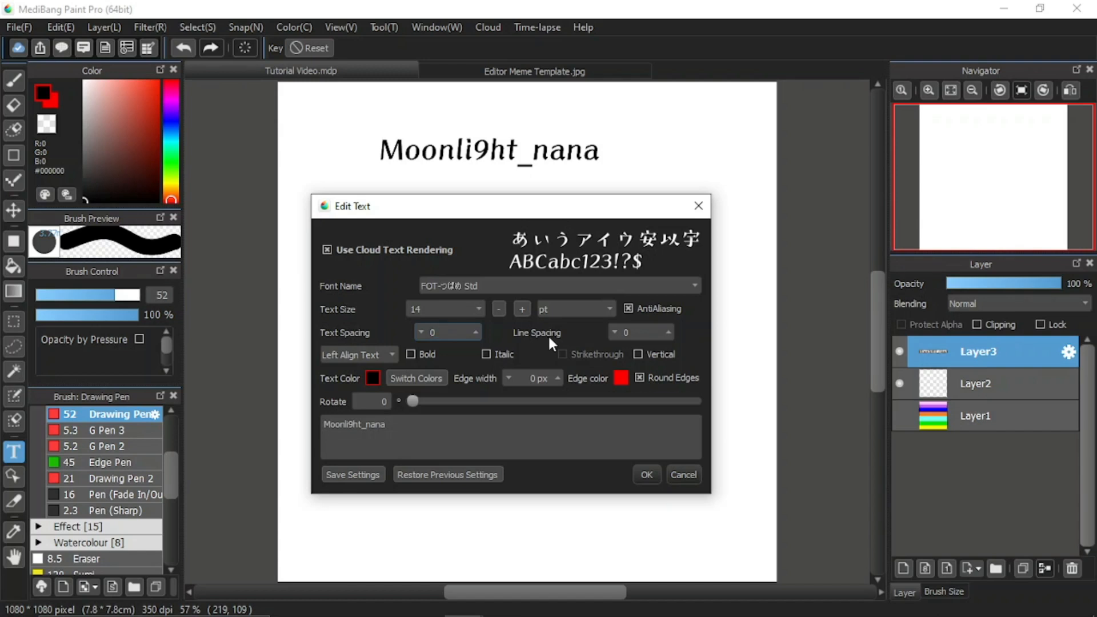
Add the lines "Please like" and "and subscribe" below the existing text, and move the dialog clear of them.
{"action": "left_click", "coordinate": [448, 427]}
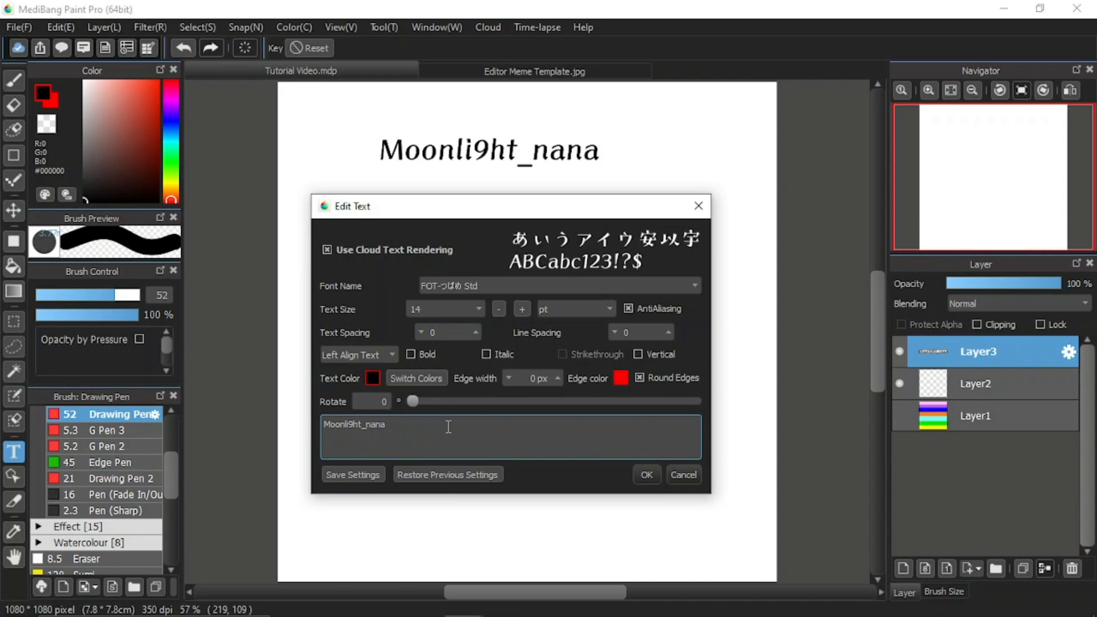
{"action": "type", "text": "Please like"}
{"action": "key", "text": "Return"}
{"action": "type", "text": "and subscribe"}
{"action": "left_click_drag", "start_coordinate": [500, 210], "coordinate": [514, 250]}
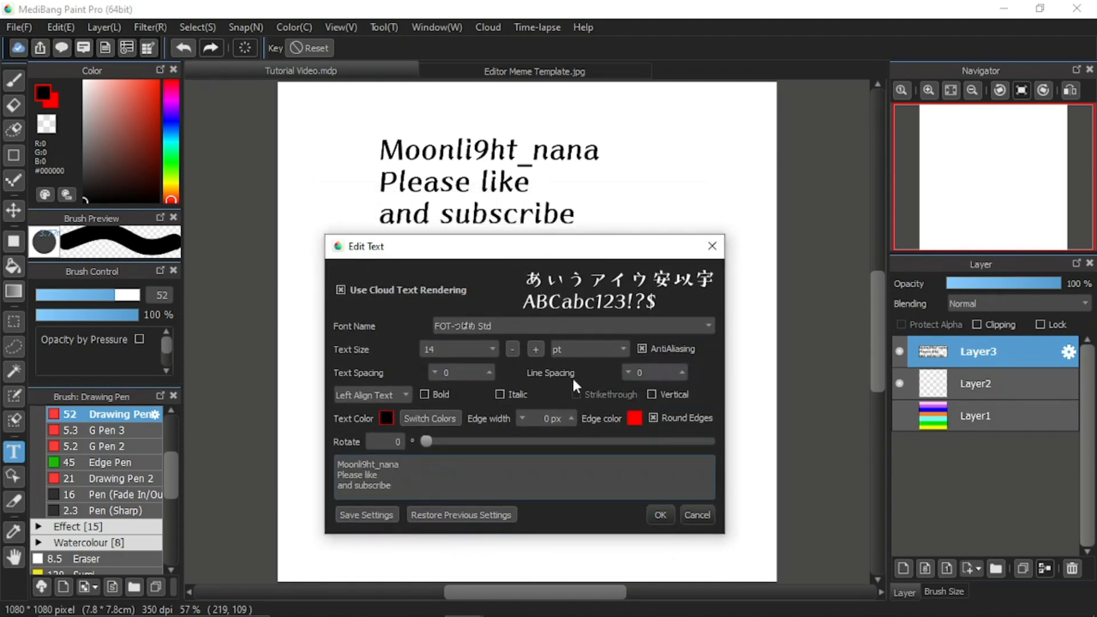
Try increasing the line spacing to 4 and reducing it to -2.
{"action": "left_click", "coordinate": [681, 371]}
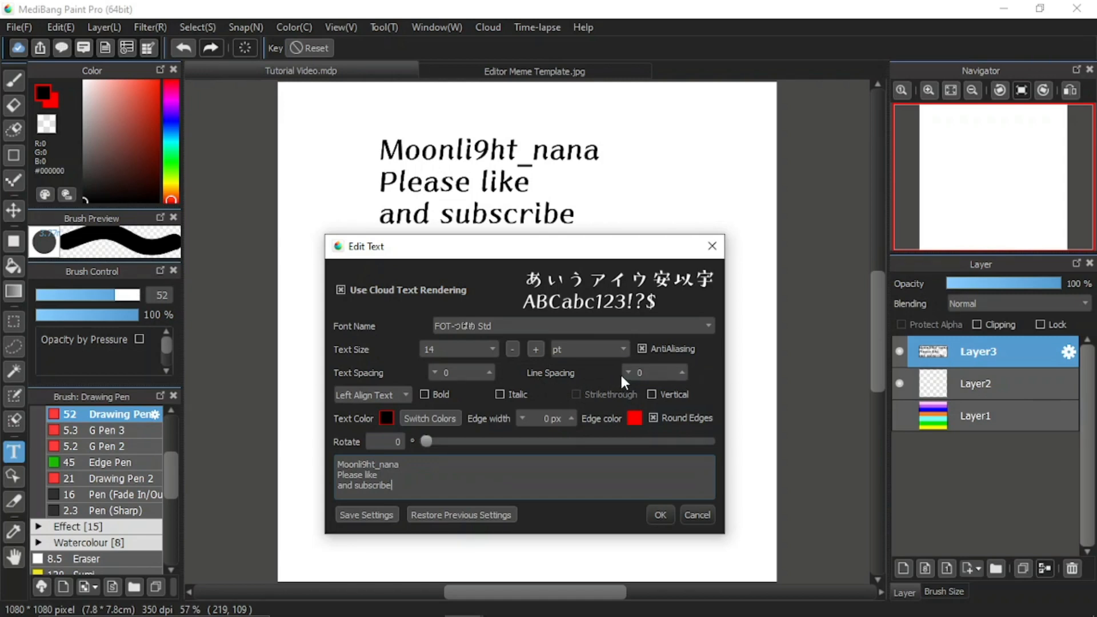
{"action": "left_click", "coordinate": [682, 372]}
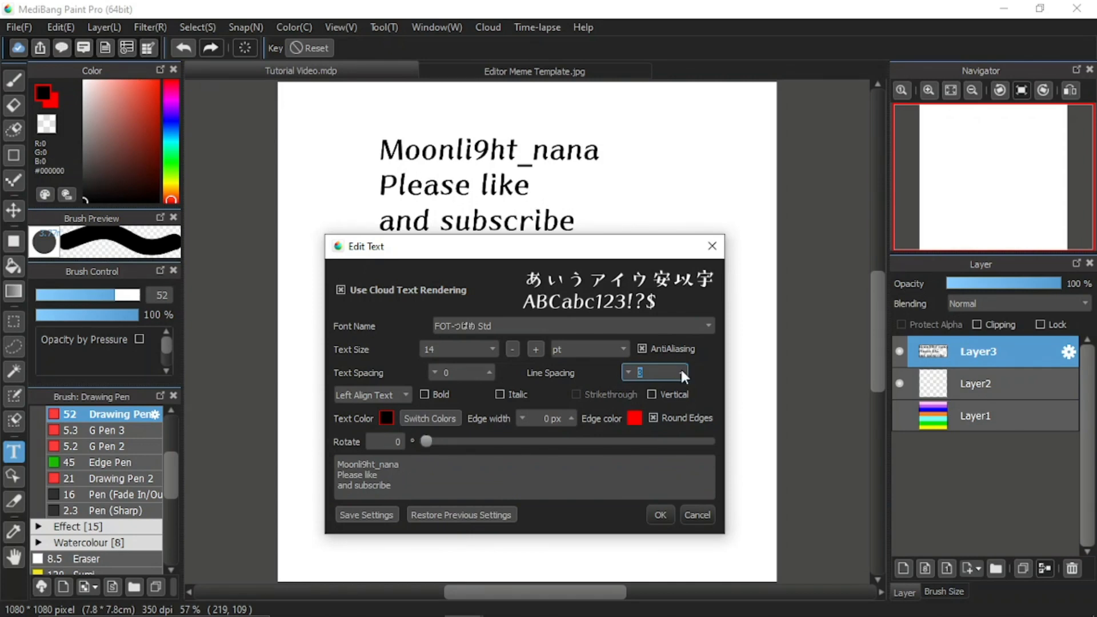
{"action": "left_click", "coordinate": [680, 371]}
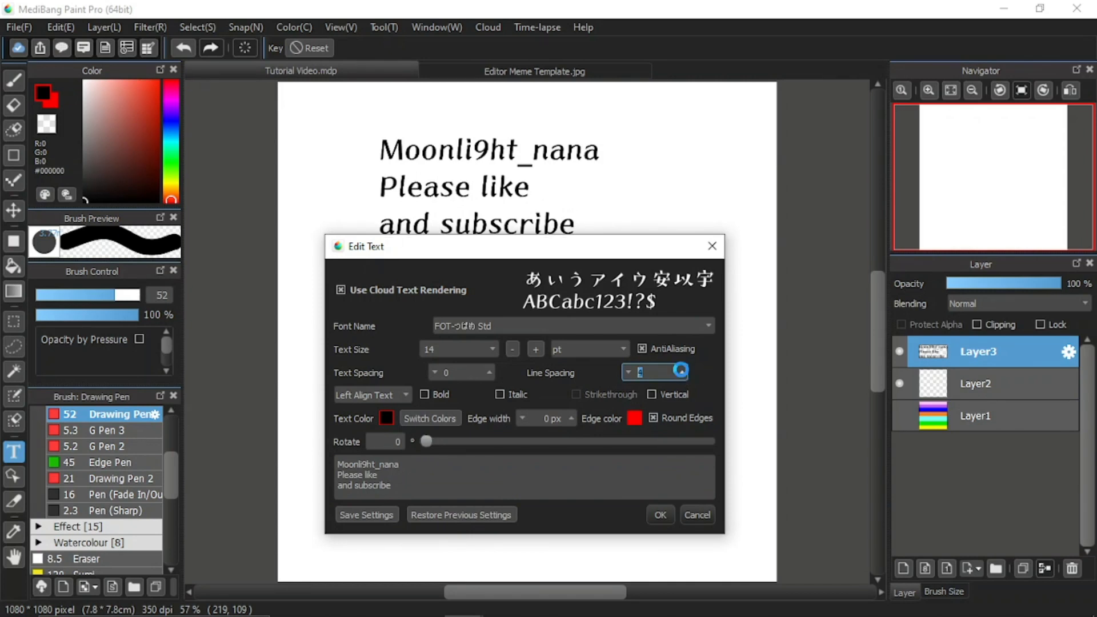
{"action": "left_click", "coordinate": [626, 372]}
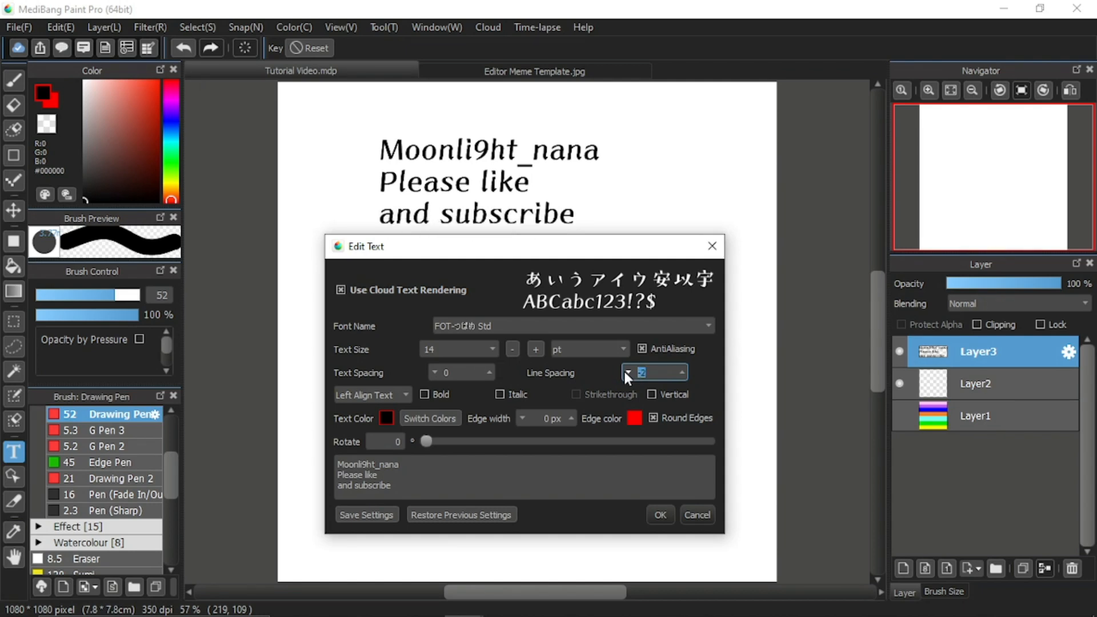
Reset the line spacing to 0 and right-align the text after trying left and center alignment.
{"action": "left_click", "coordinate": [627, 372]}
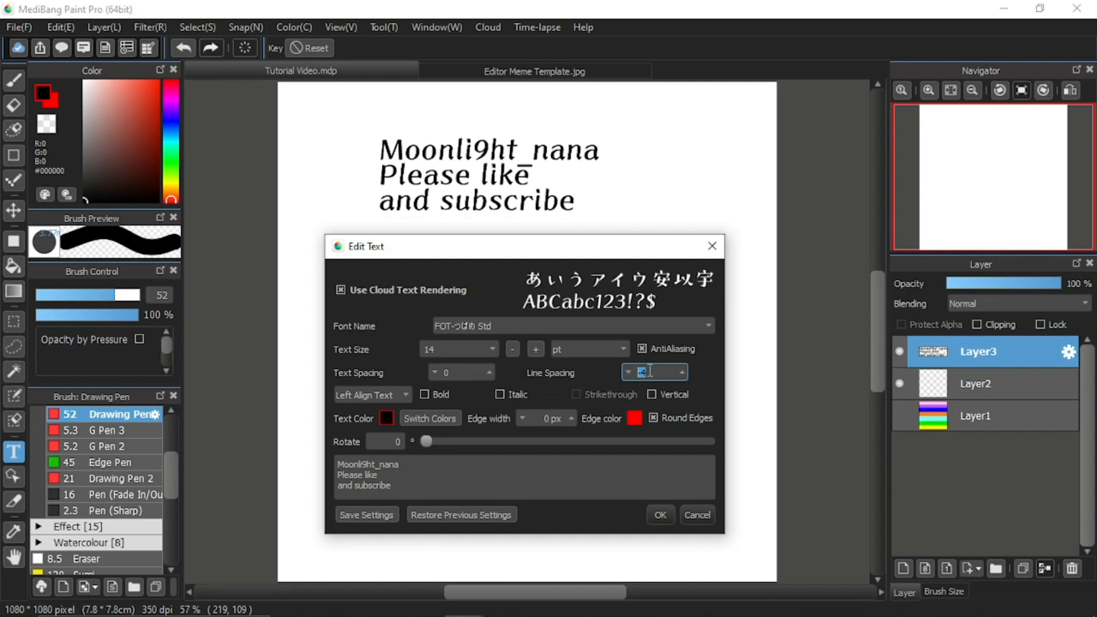
{"action": "type", "text": "0"}
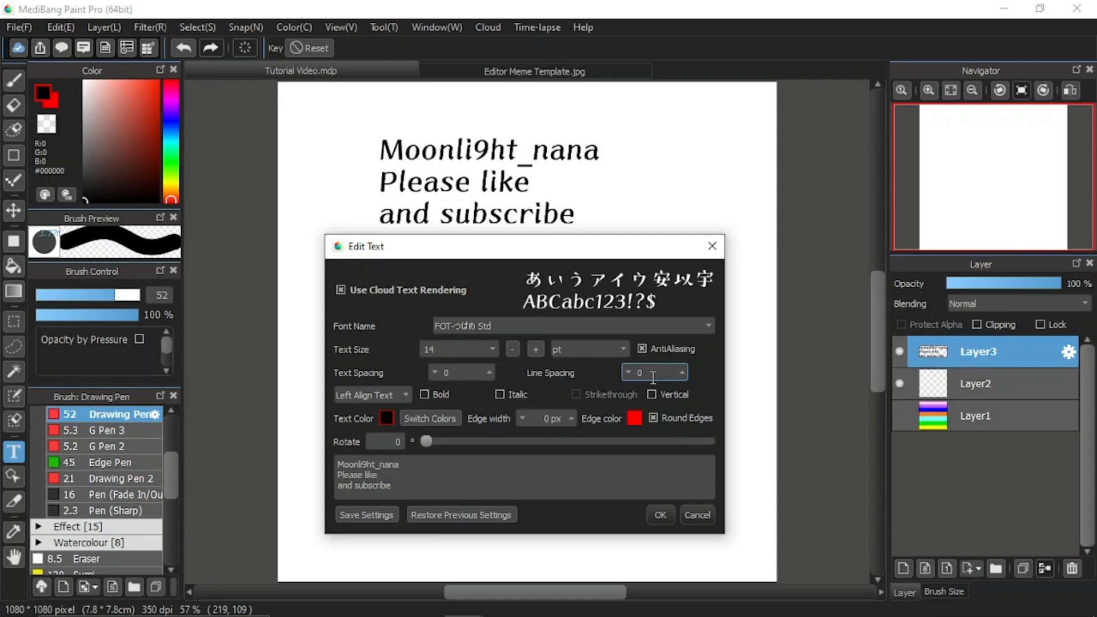
{"action": "left_click", "coordinate": [403, 396]}
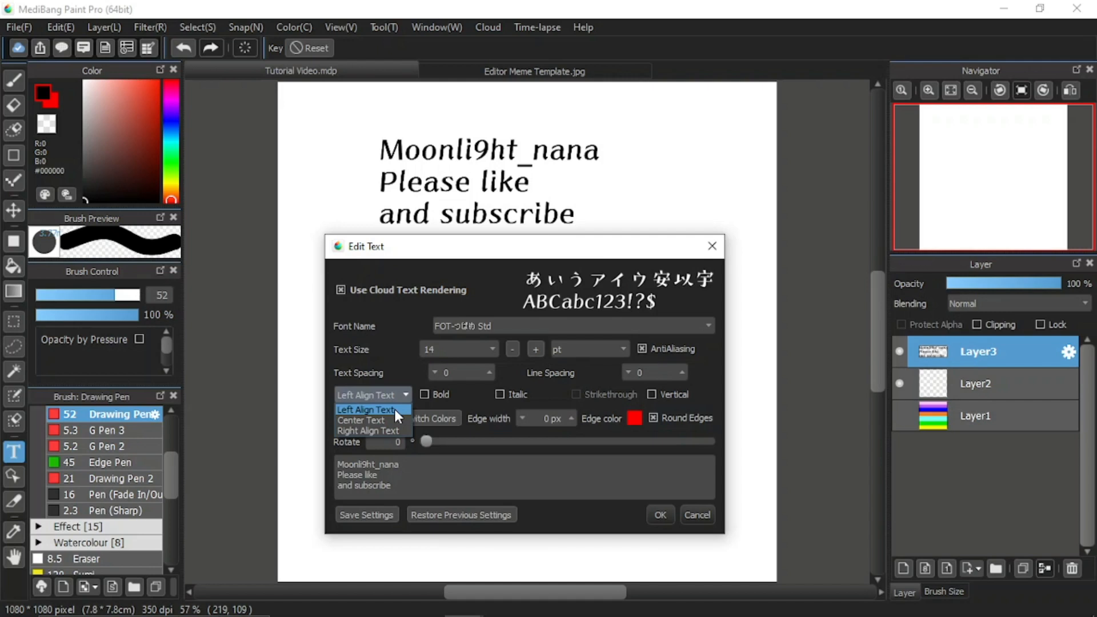
{"action": "left_click", "coordinate": [394, 409]}
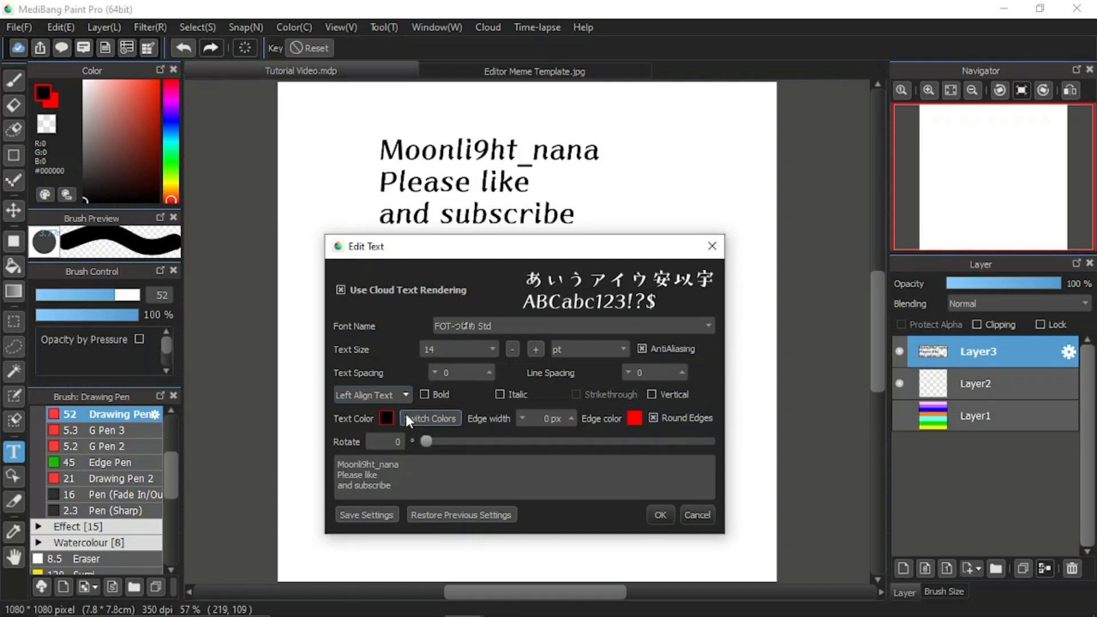
{"action": "left_click", "coordinate": [368, 417]}
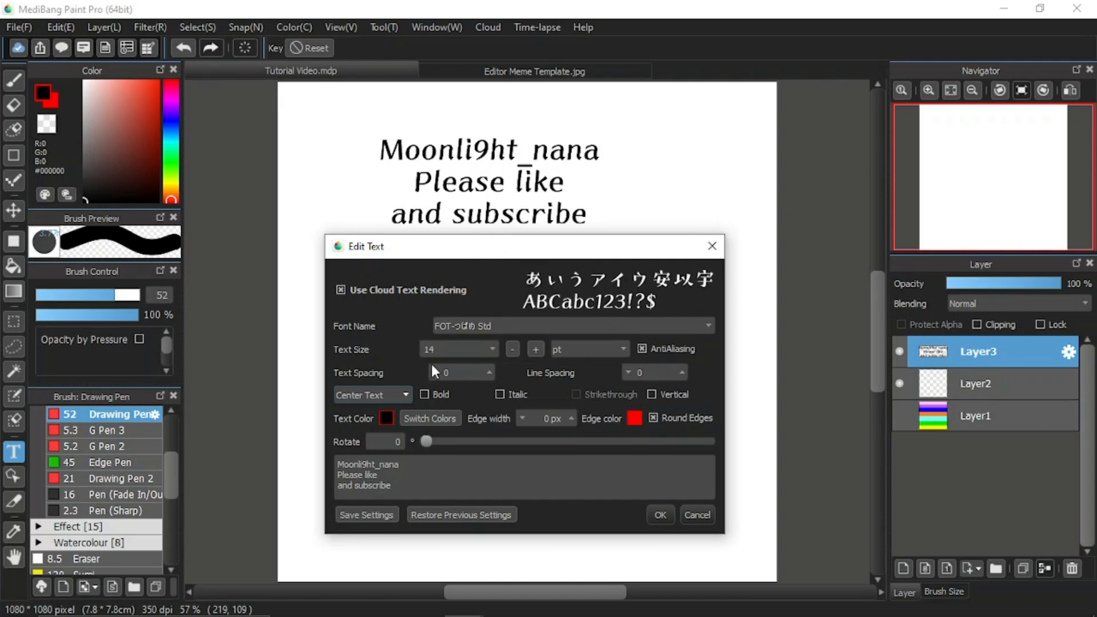
{"action": "left_click", "coordinate": [403, 393]}
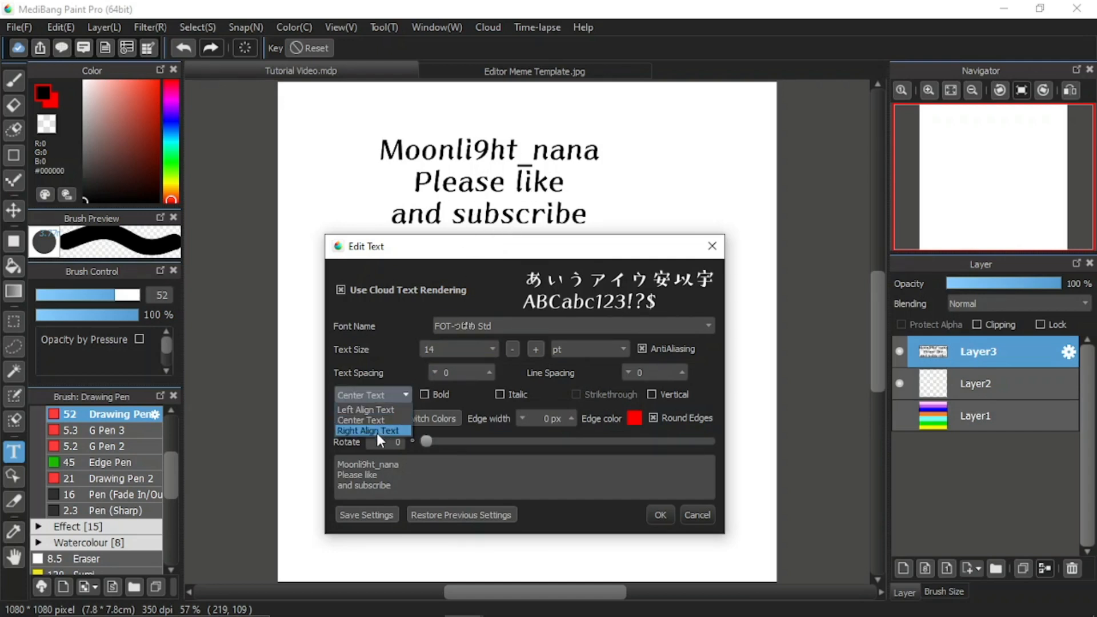
{"action": "left_click", "coordinate": [375, 431]}
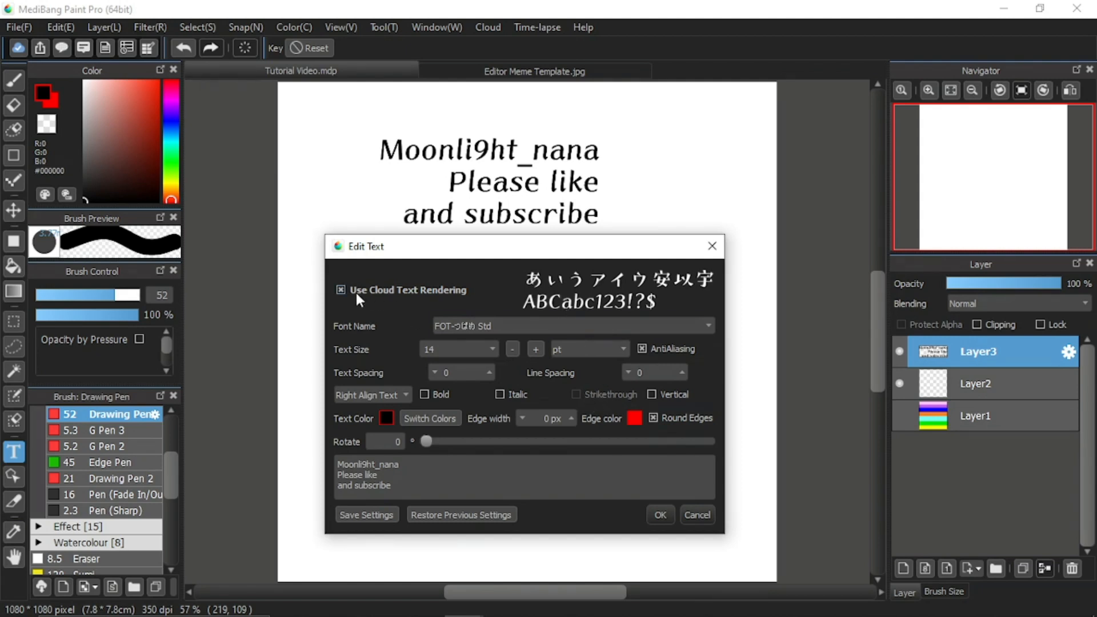
Remove the strikethrough from the text with cloud text rendering temporarily turned off.
{"action": "left_click", "coordinate": [340, 290]}
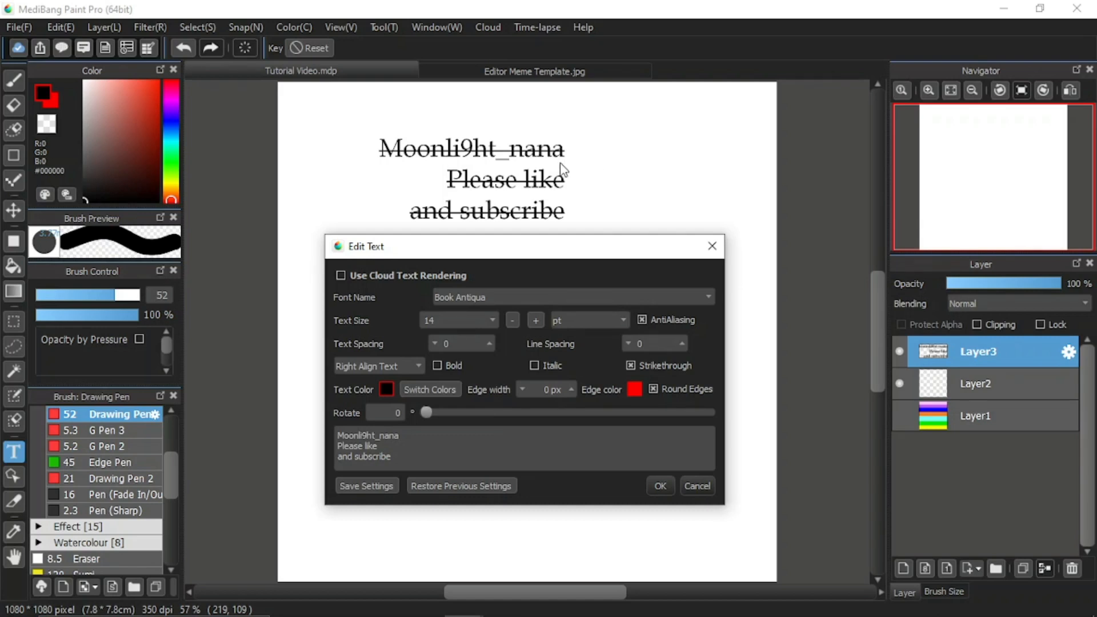
{"action": "left_click", "coordinate": [628, 365]}
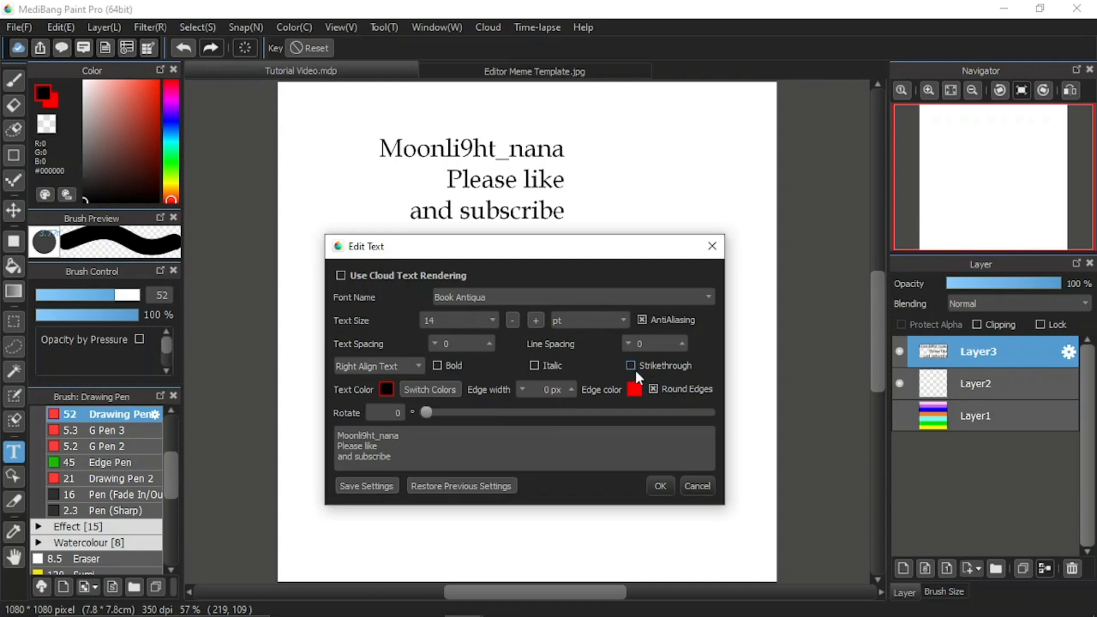
{"action": "left_click", "coordinate": [344, 273]}
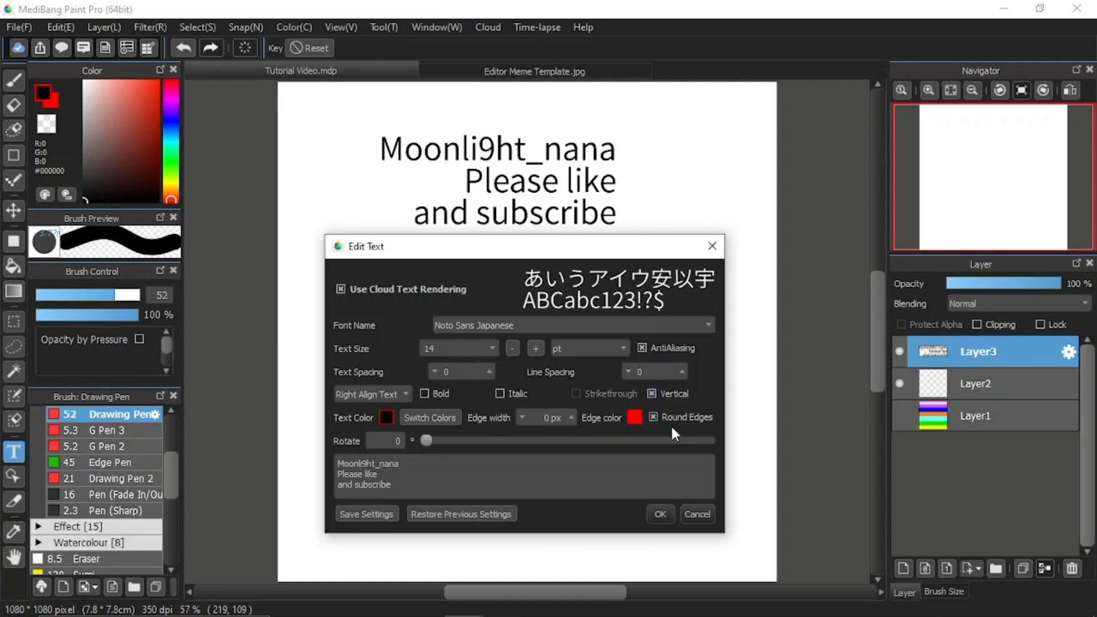
Move the Edit Text dialog clear of the text and set the text color to purple #8b4be3.
{"action": "left_click_drag", "start_coordinate": [583, 251], "coordinate": [835, 206]}
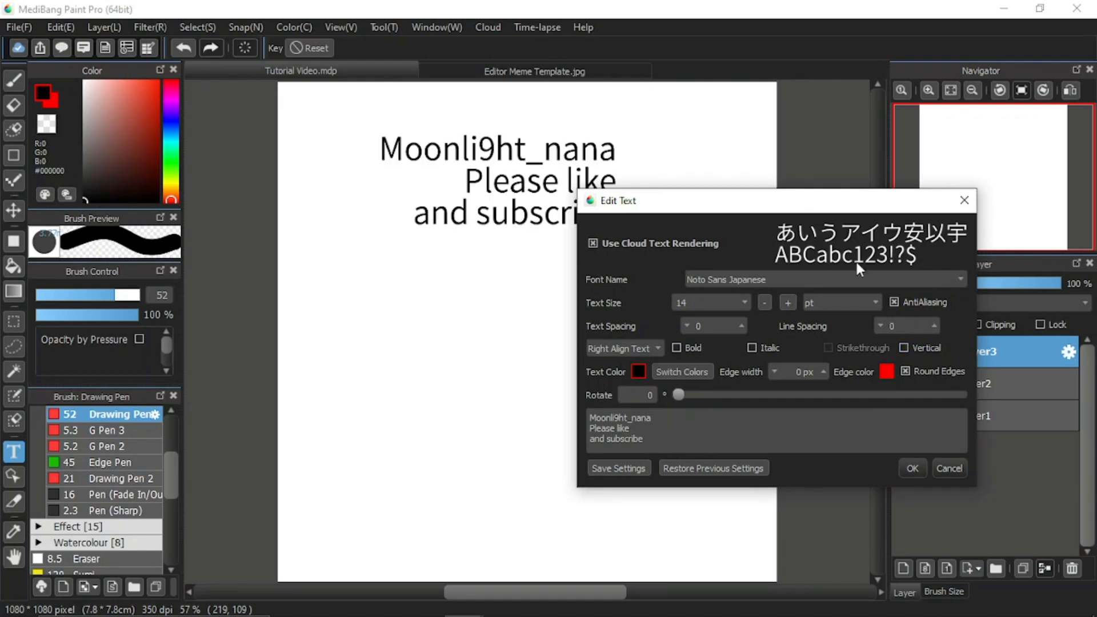
{"action": "left_click_drag", "start_coordinate": [778, 200], "coordinate": [564, 275]}
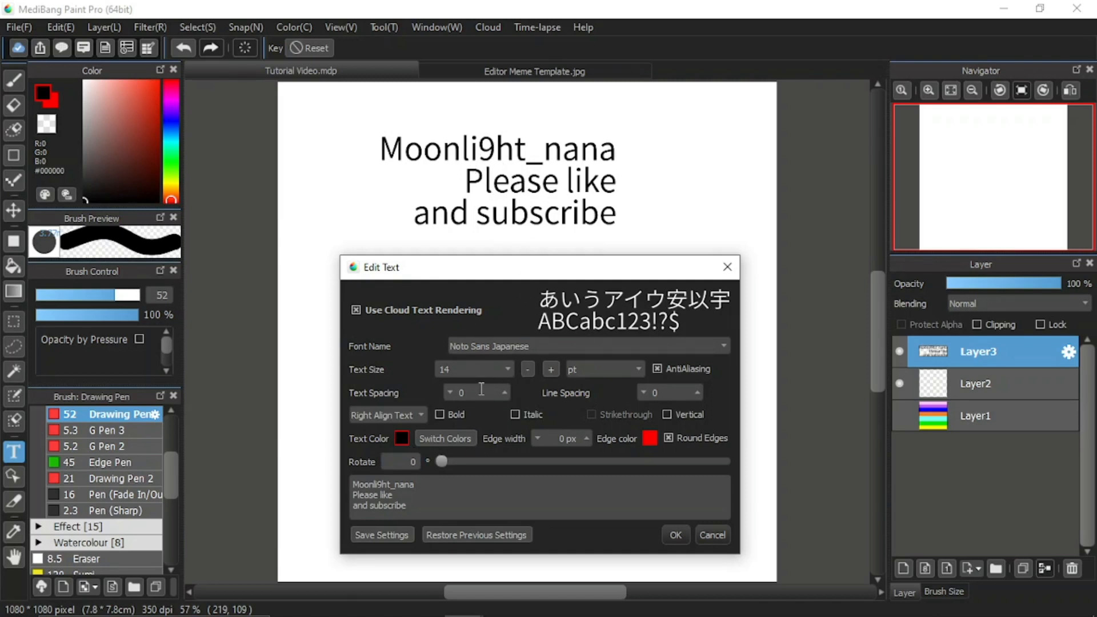
{"action": "left_click", "coordinate": [401, 438]}
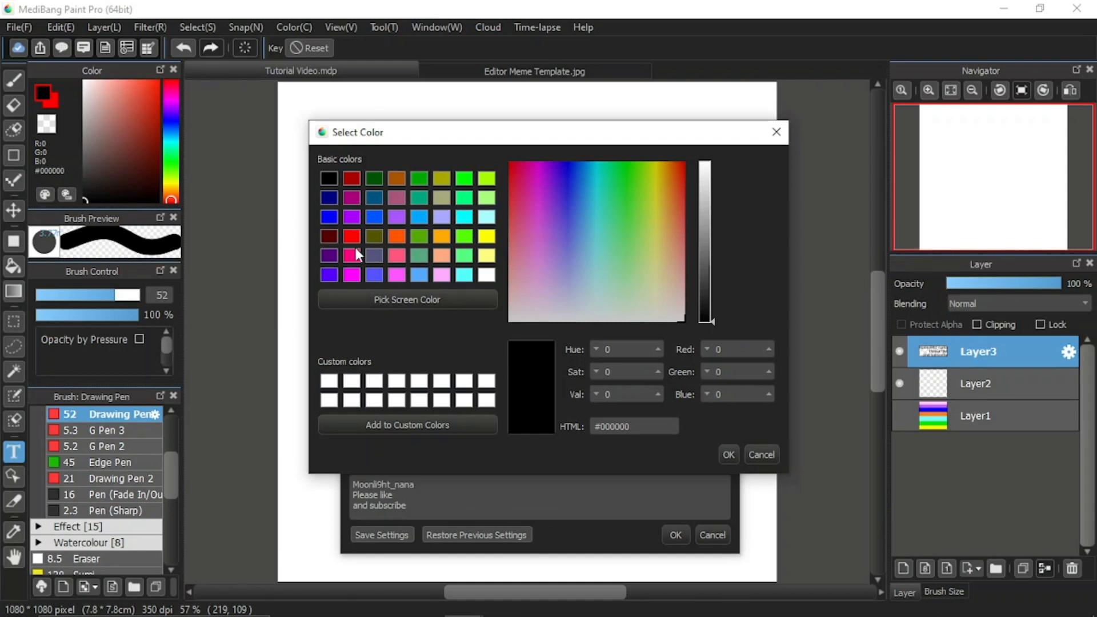
{"action": "left_click", "coordinate": [578, 233]}
{"action": "left_click", "coordinate": [522, 260]}
{"action": "left_click", "coordinate": [555, 214]}
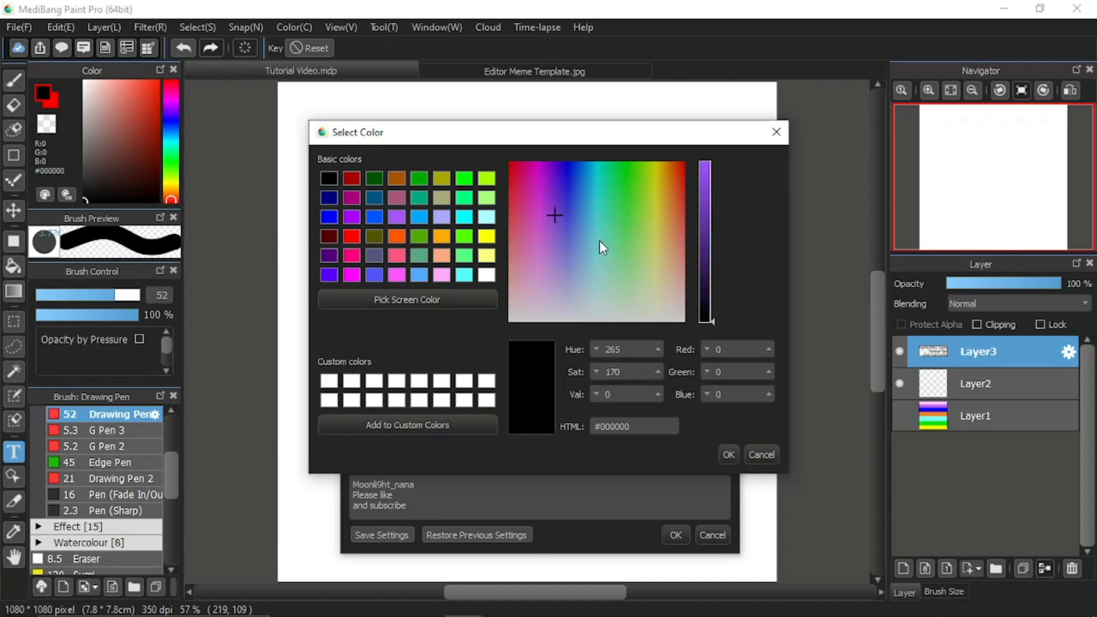
{"action": "mouse_move", "coordinate": [706, 199]}
{"action": "left_mouse_down"}
{"action": "mouse_move", "coordinate": [704, 245]}
{"action": "mouse_move", "coordinate": [705, 191]}
{"action": "mouse_move", "coordinate": [704, 219]}
{"action": "left_mouse_up"}
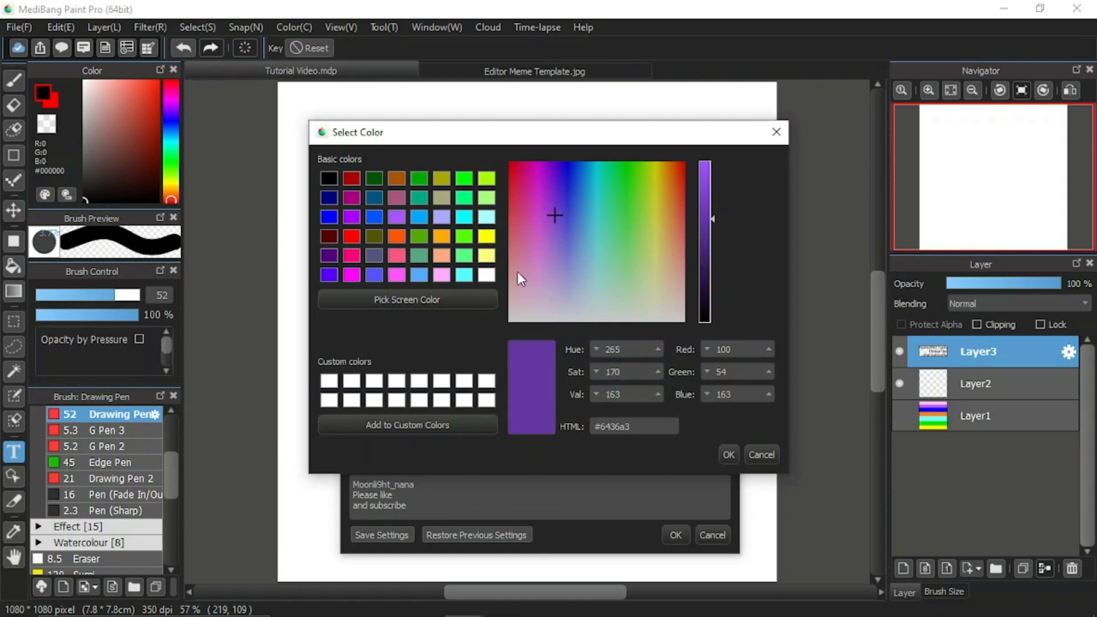
{"action": "left_click", "coordinate": [705, 179]}
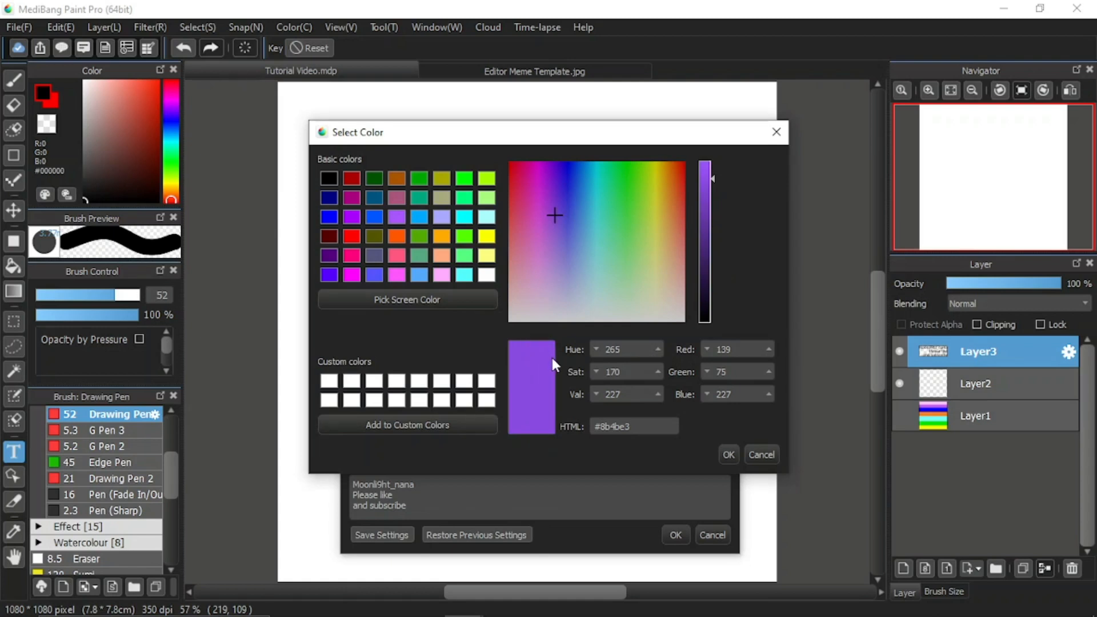
{"action": "left_click", "coordinate": [728, 455]}
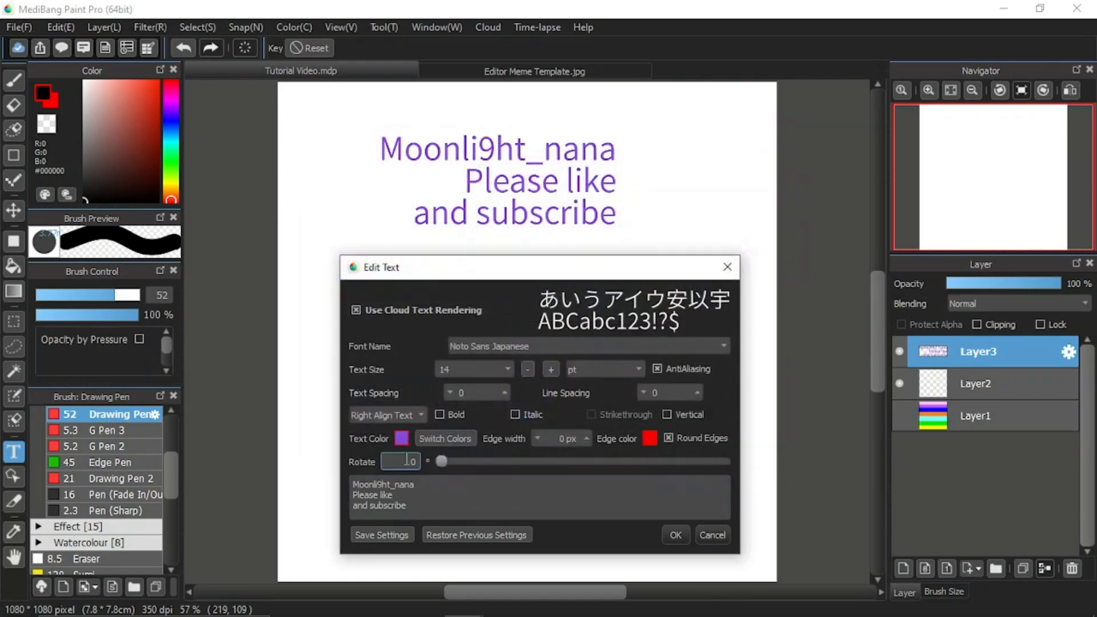
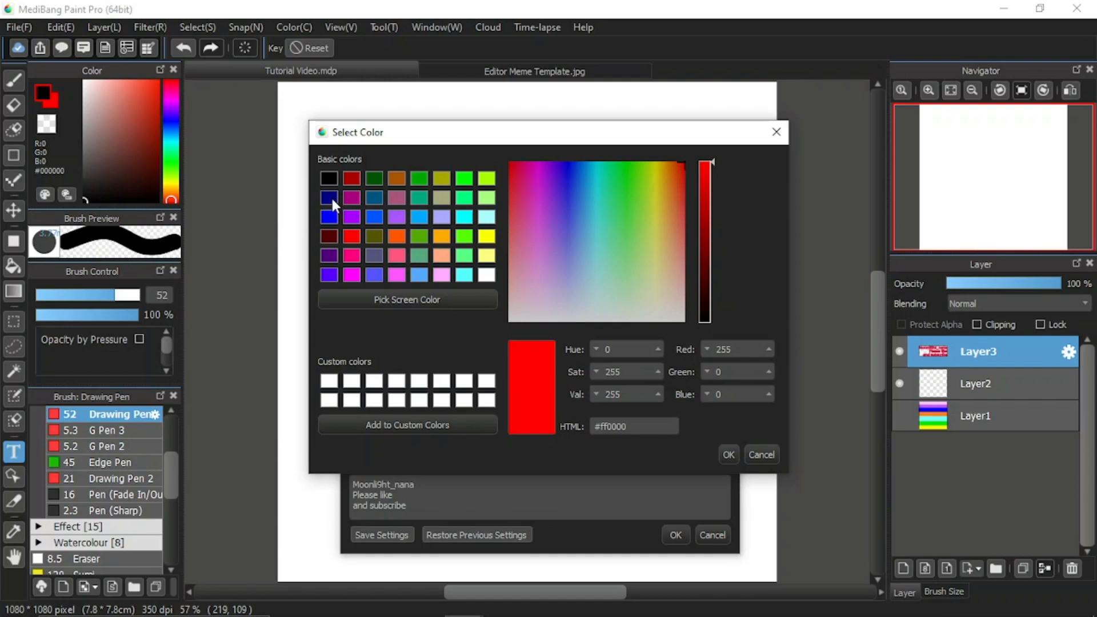
Set the text's edge color to dark blue #00007f and try swapping the text and edge colors back and forth.
{"action": "left_click", "coordinate": [331, 196]}
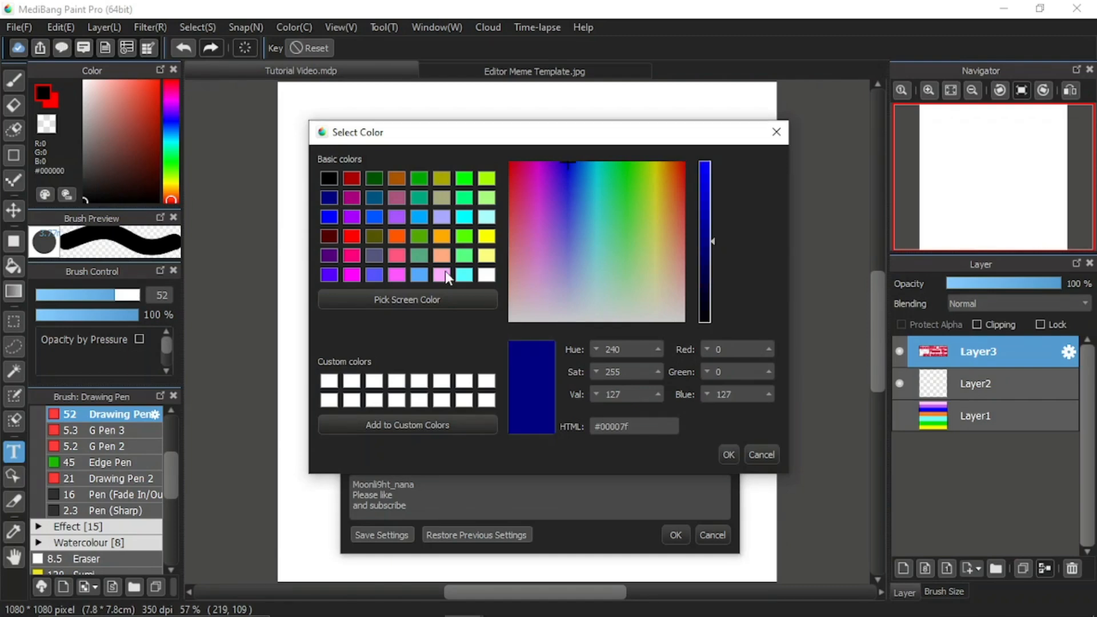
{"action": "left_click", "coordinate": [727, 454]}
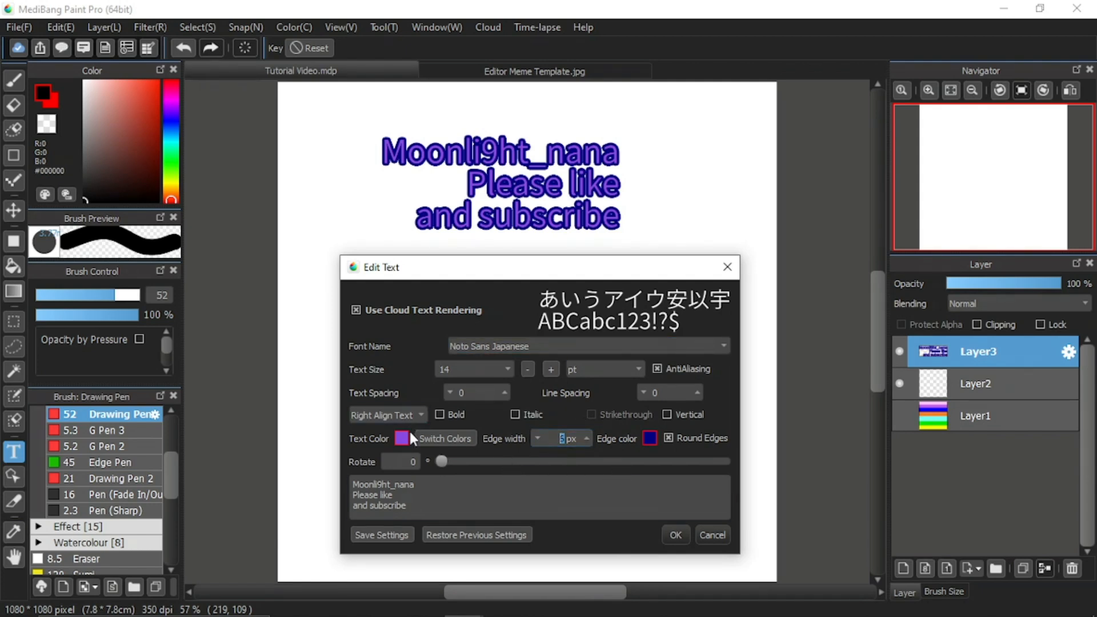
{"action": "left_click", "coordinate": [447, 439]}
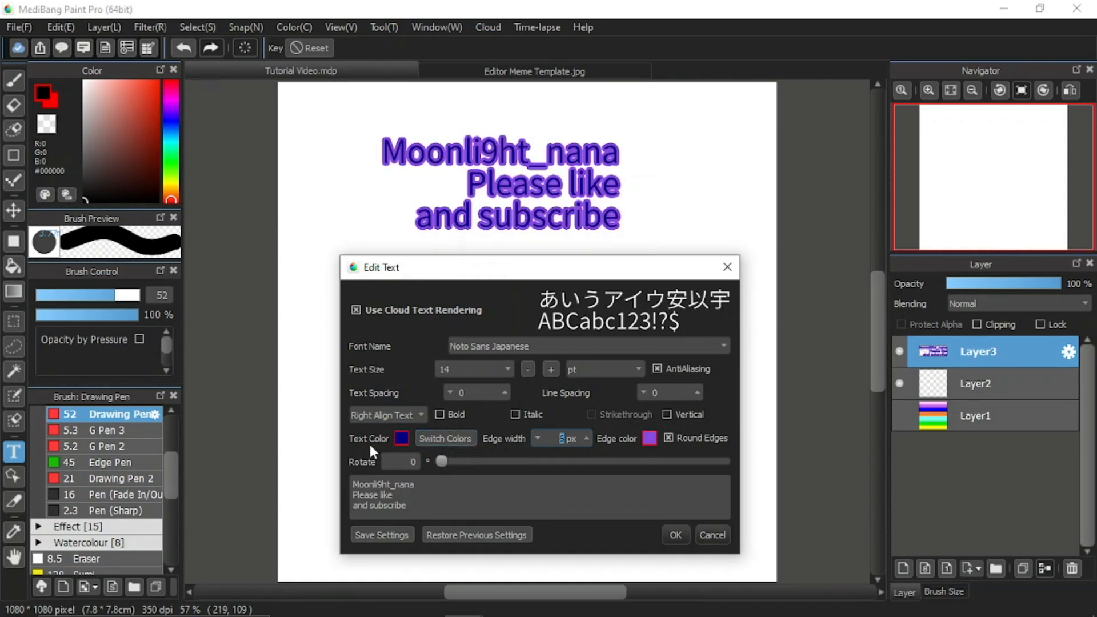
{"action": "left_click", "coordinate": [437, 439]}
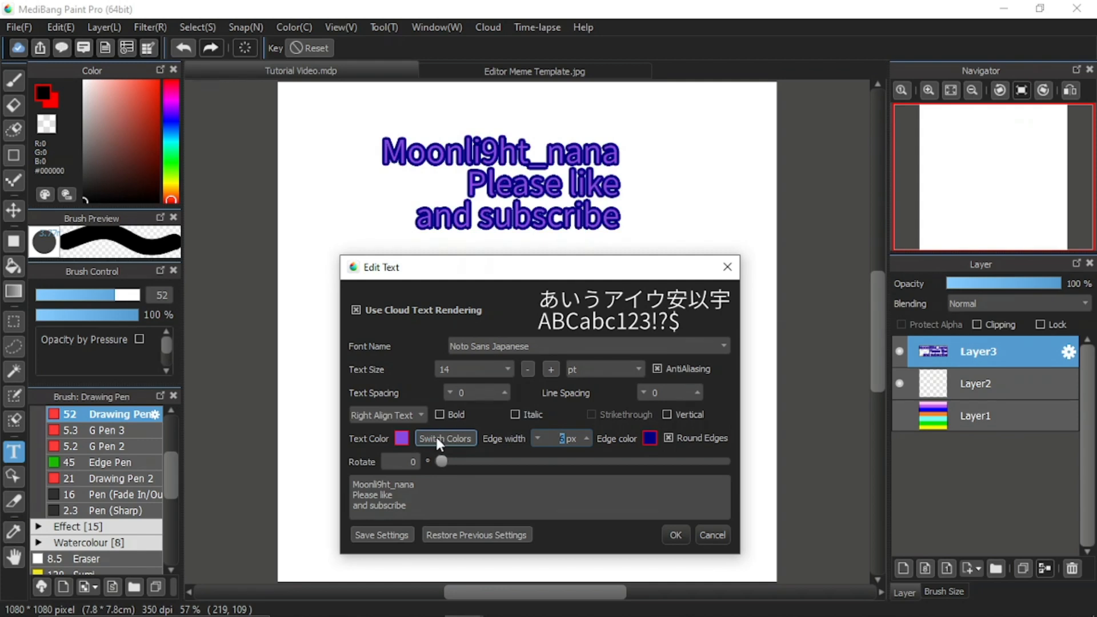
{"action": "left_click", "coordinate": [437, 439]}
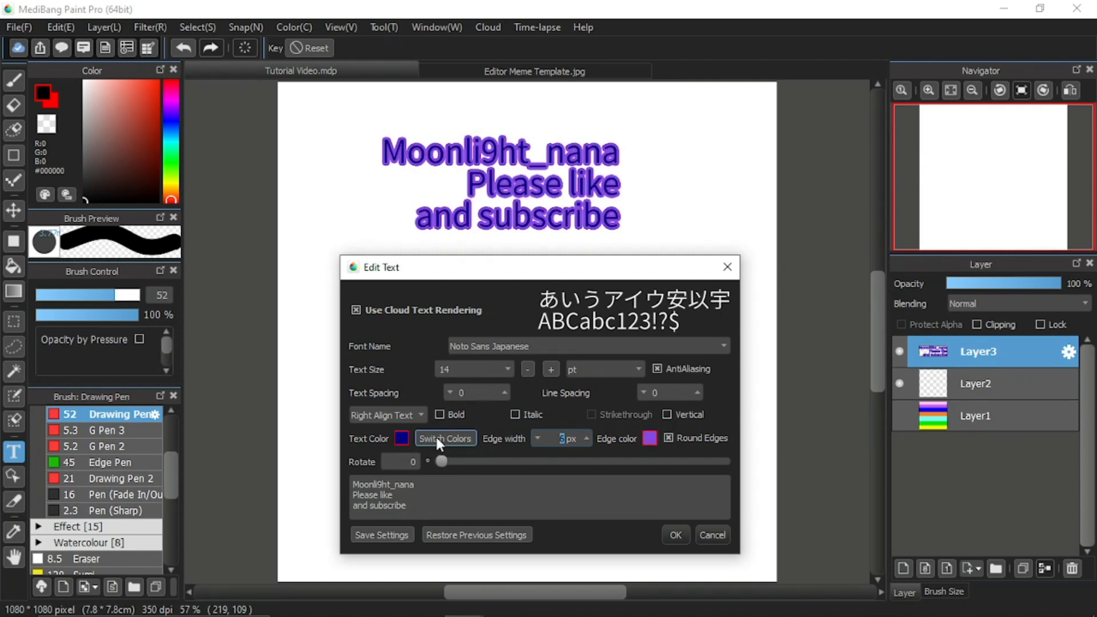
{"action": "left_click", "coordinate": [437, 440]}
Turn off cloud text rendering and change the text's edge color to yellow #ffff00.
{"action": "left_click", "coordinate": [552, 346]}
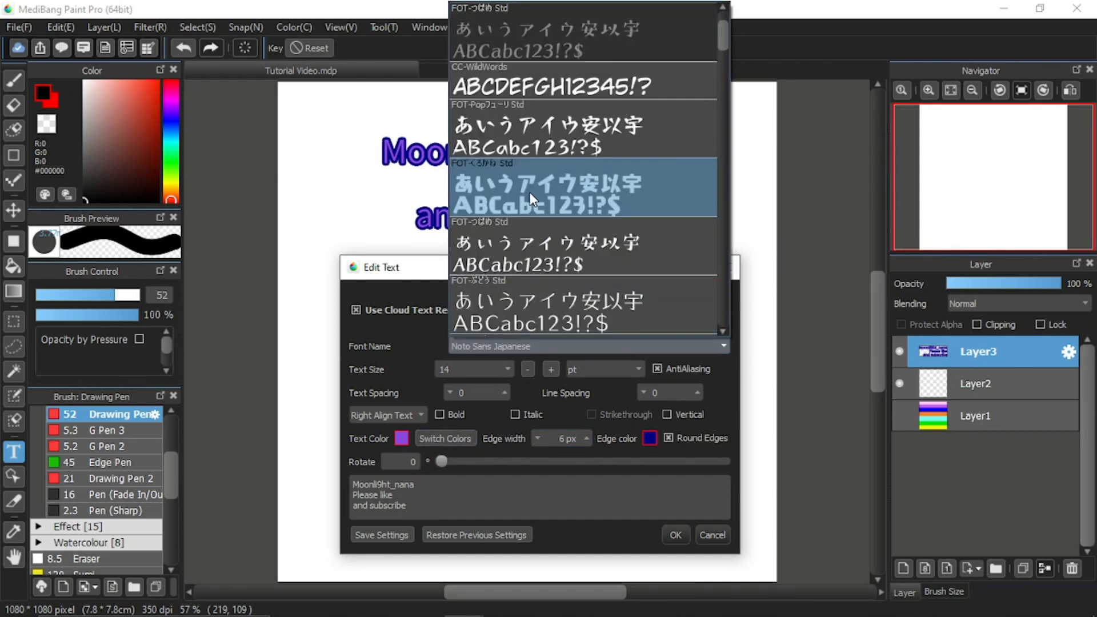
{"action": "left_click", "coordinate": [396, 312]}
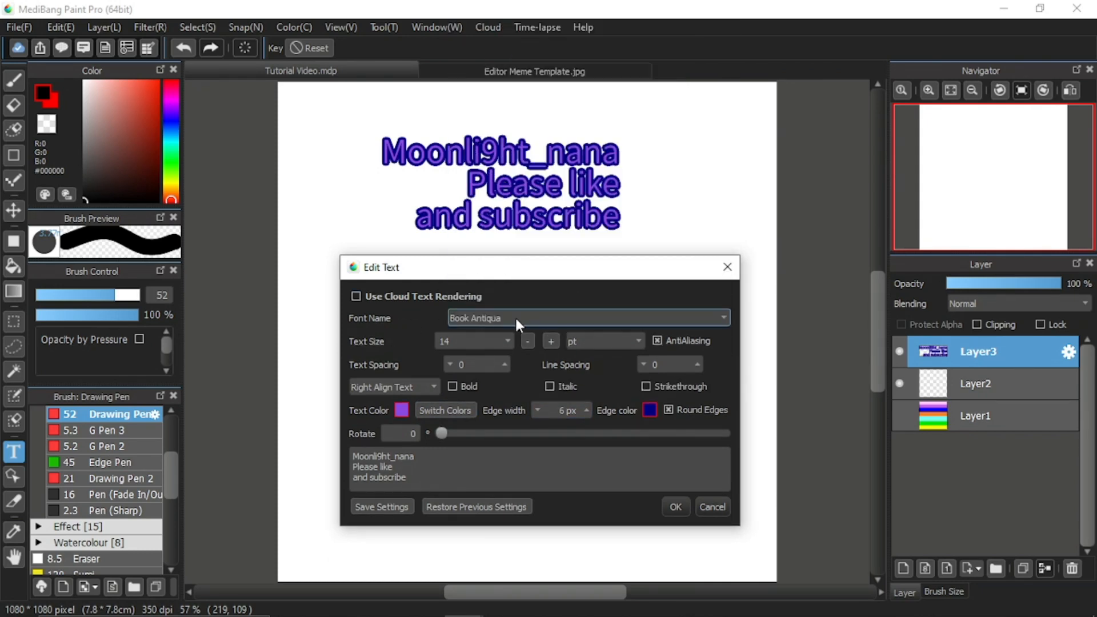
{"action": "left_click", "coordinate": [650, 410]}
{"action": "left_click", "coordinate": [486, 236]}
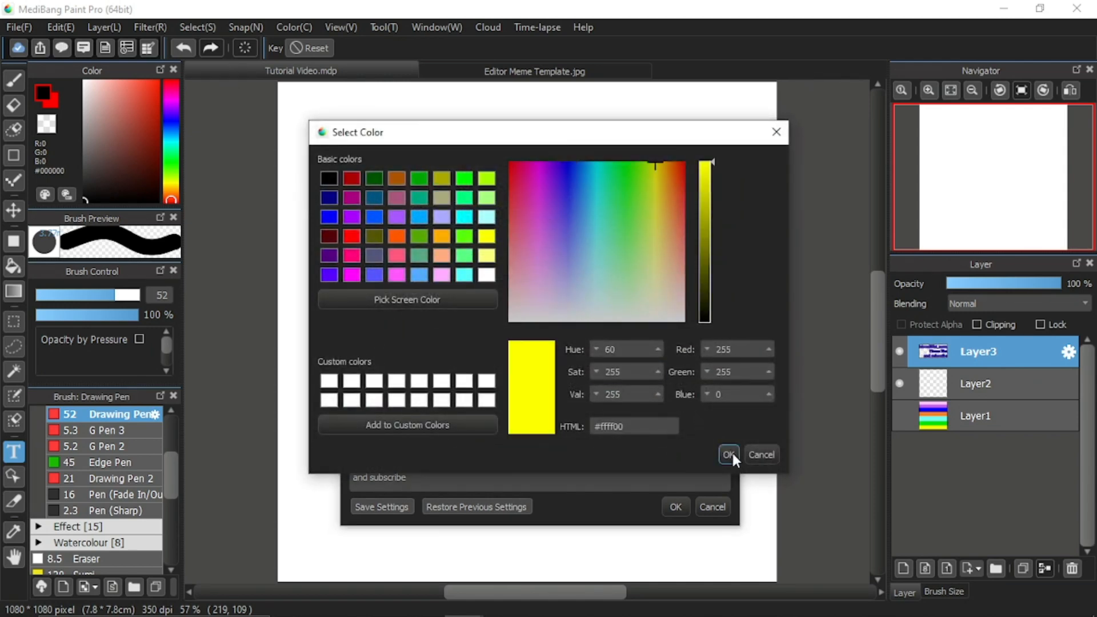
{"action": "left_click", "coordinate": [729, 455]}
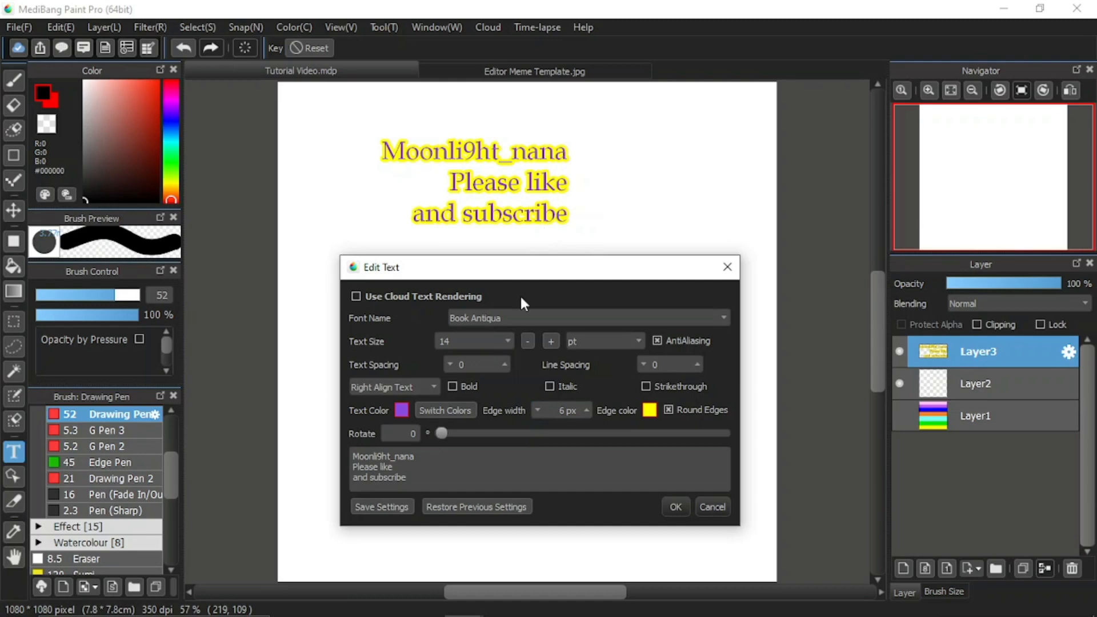
Set the text color to dark blue #00007f with an edge width of 3 px, and apply the text settings.
{"action": "left_click", "coordinate": [402, 410]}
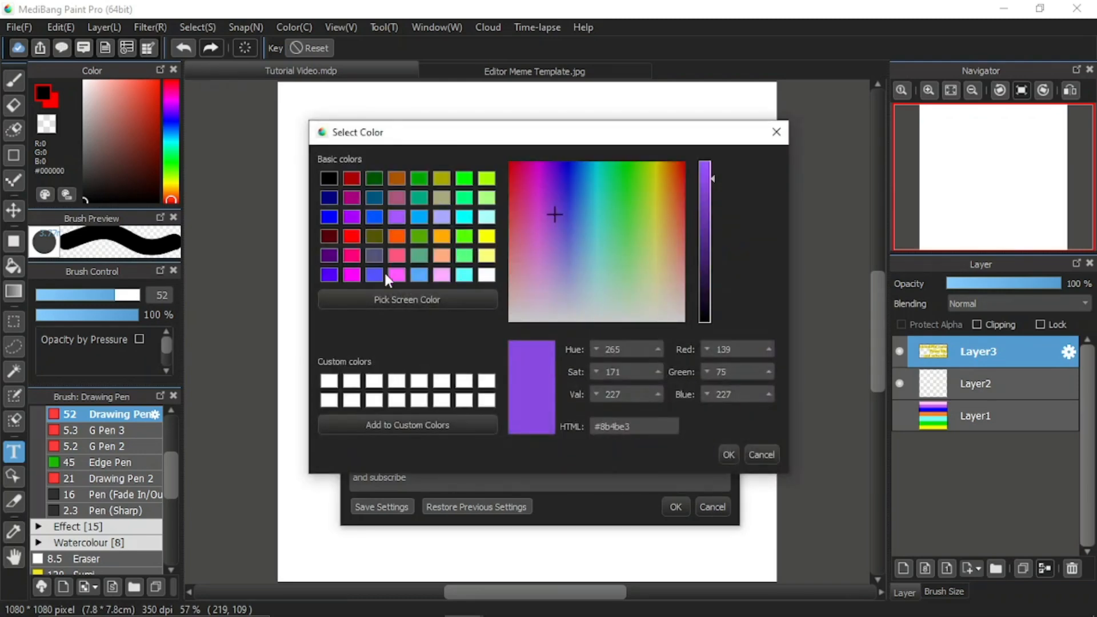
{"action": "left_click", "coordinate": [329, 199]}
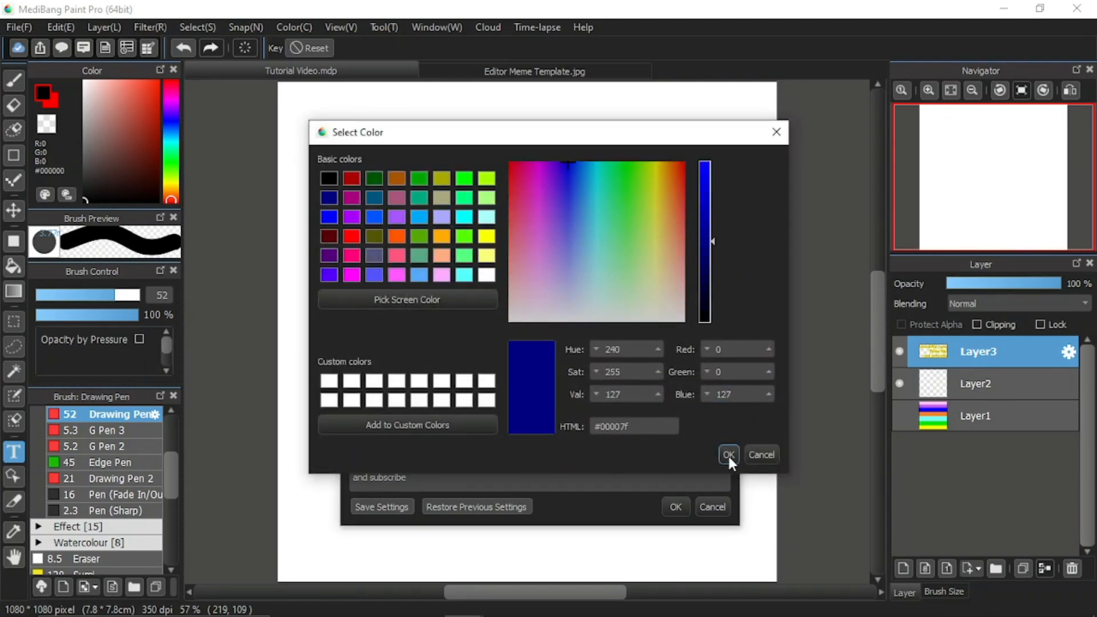
{"action": "left_click", "coordinate": [727, 454]}
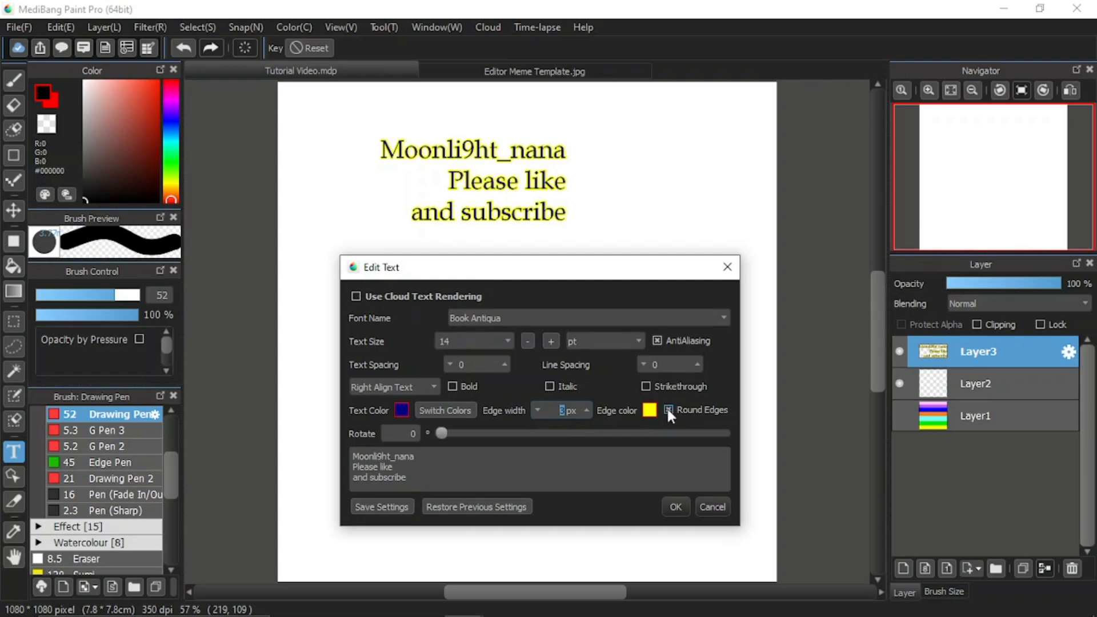
{"action": "left_click", "coordinate": [676, 507]}
Reopen the text for editing, widen its edge to 7 px and compare it with Round Edges off and on.
{"action": "scroll", "coordinate": [492, 159], "scroll_direction": "up", "scroll_amount": 4}
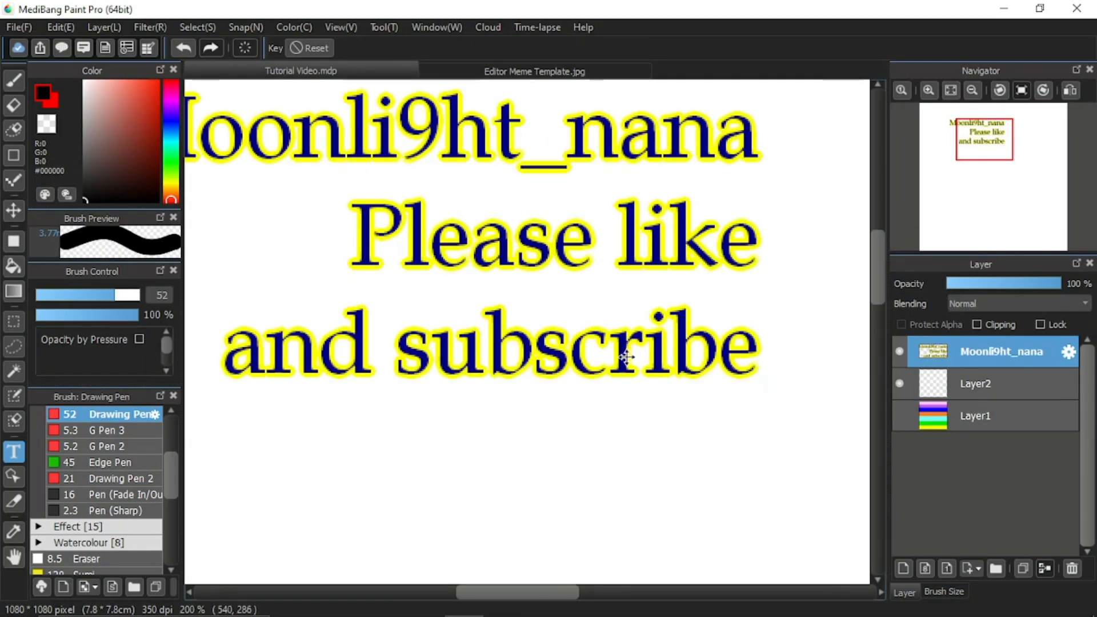
{"action": "left_click", "coordinate": [626, 356]}
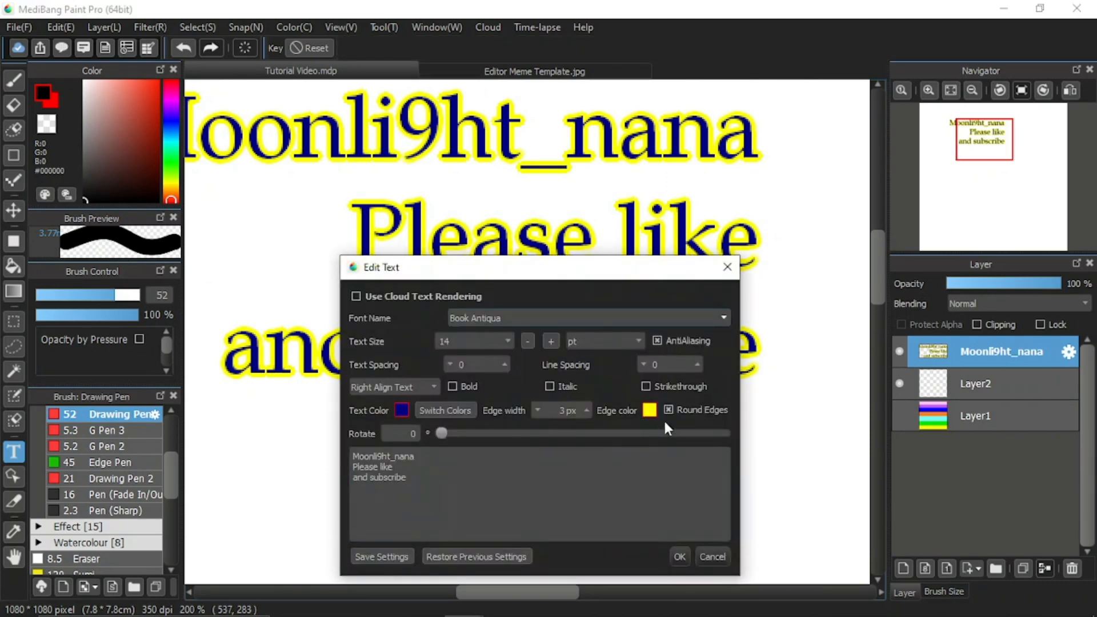
{"action": "left_click", "coordinate": [667, 409]}
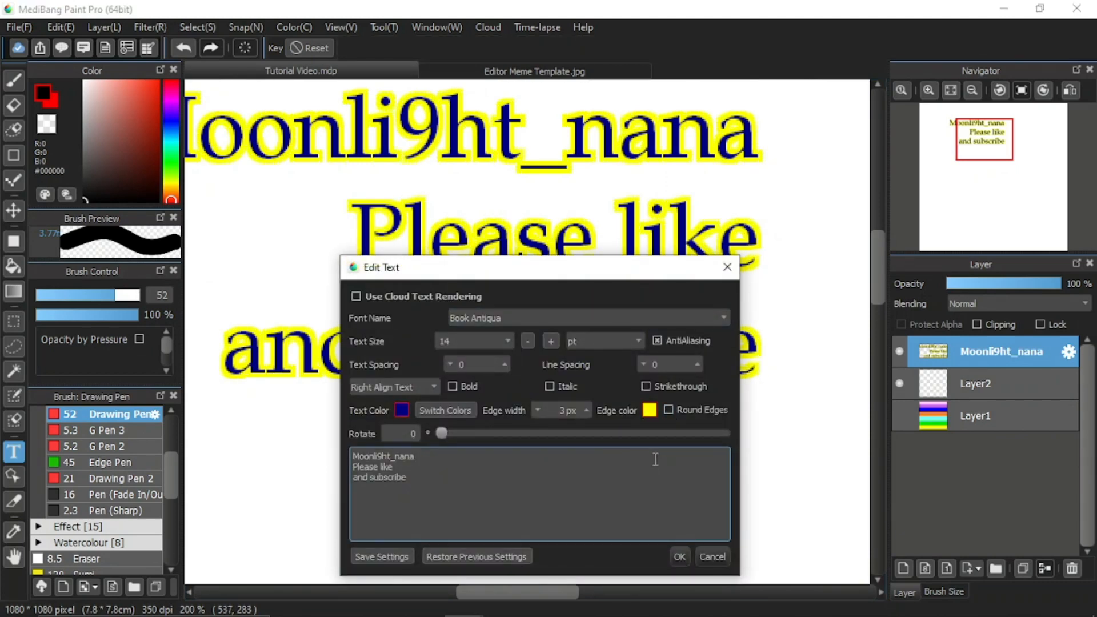
{"action": "left_click", "coordinate": [586, 409]}
{"action": "left_click", "coordinate": [586, 409]}
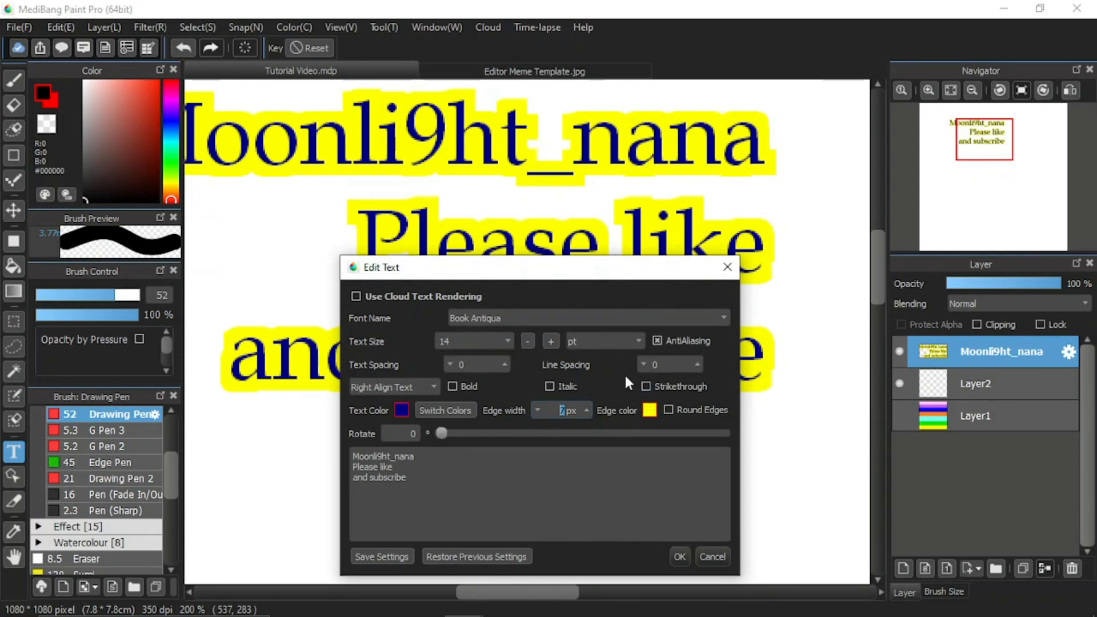
{"action": "left_click", "coordinate": [668, 409]}
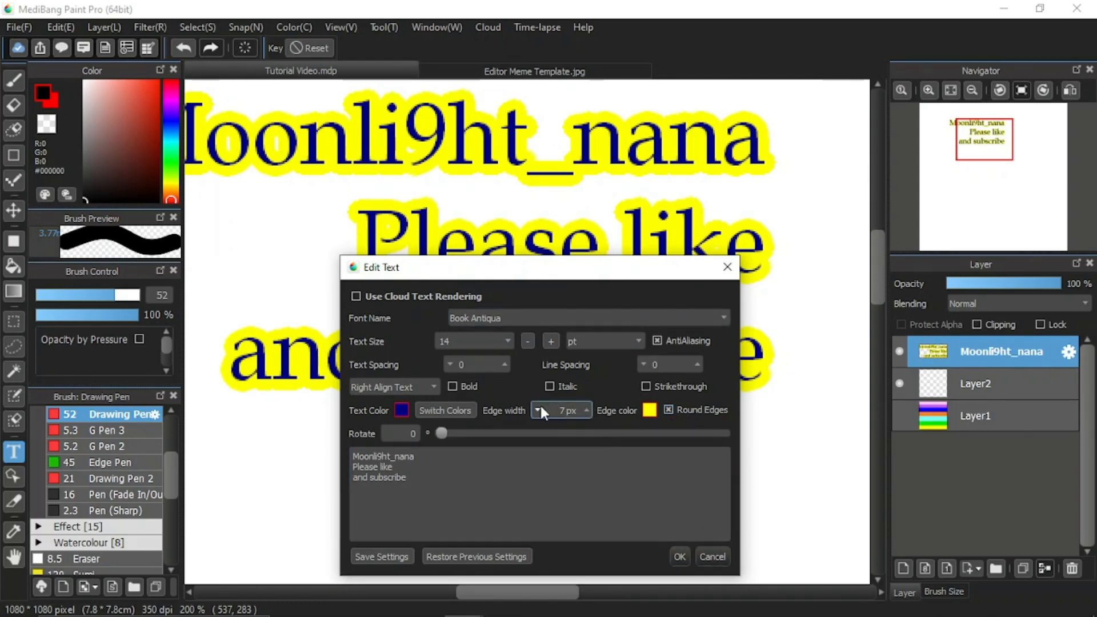
Set the text's edge width to 3 px and apply the text settings.
{"action": "double_click", "coordinate": [562, 410]}
{"action": "type", "text": "3"}
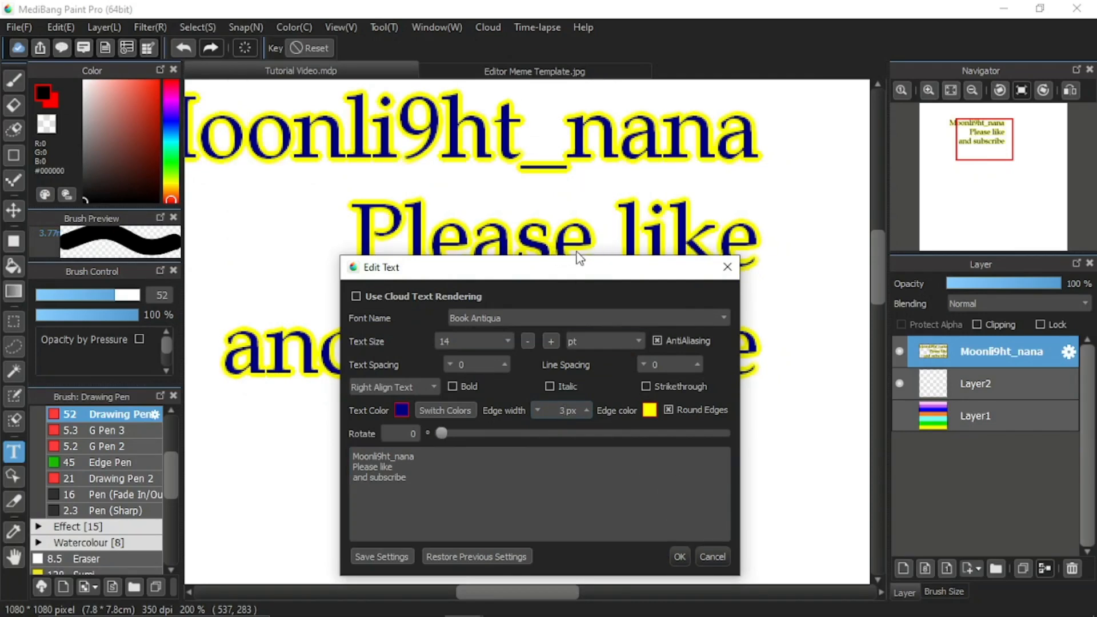
{"action": "left_click", "coordinate": [679, 557]}
Reopen the text for editing and try rotating it to 85° and 158° while watching the preview.
{"action": "scroll", "coordinate": [591, 416], "scroll_direction": "down", "scroll_amount": 3}
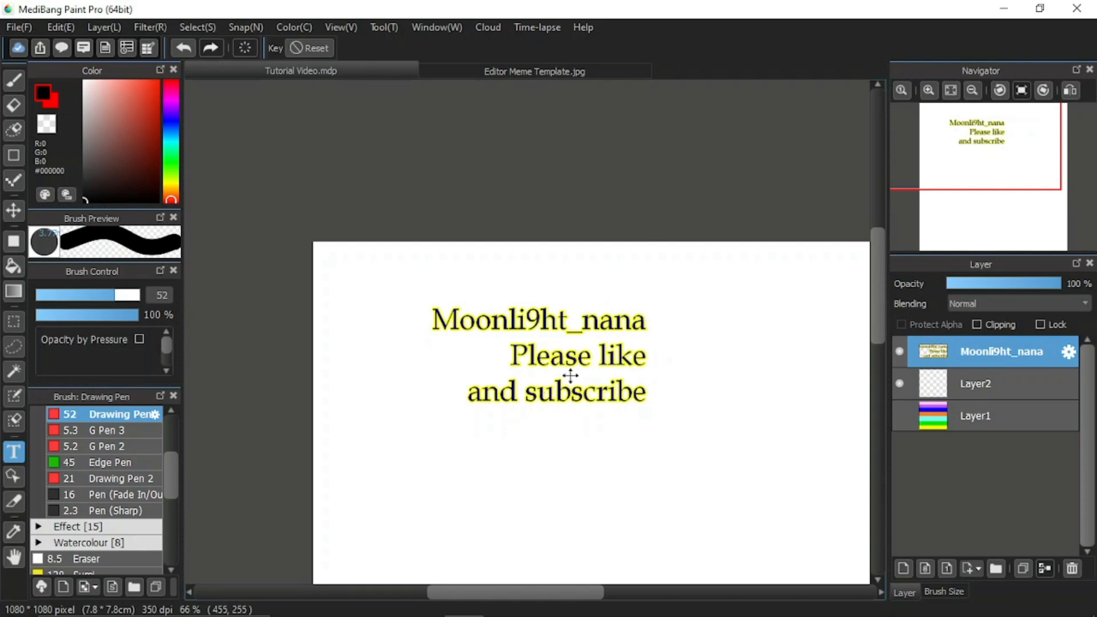
{"action": "double_click", "coordinate": [577, 392]}
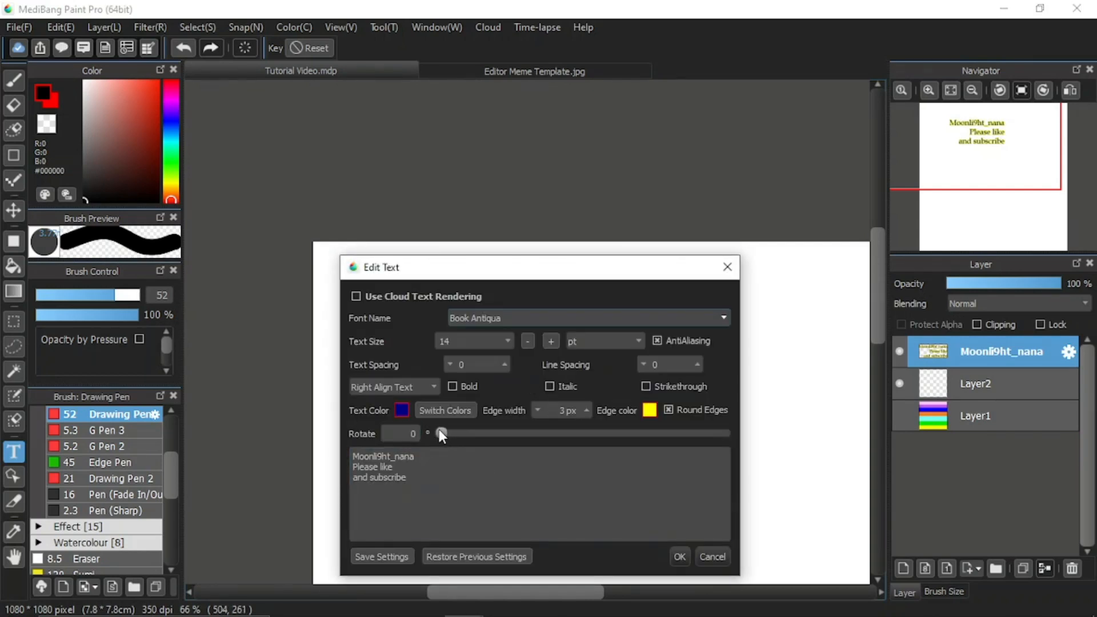
{"action": "left_click_drag", "start_coordinate": [631, 265], "coordinate": [820, 386]}
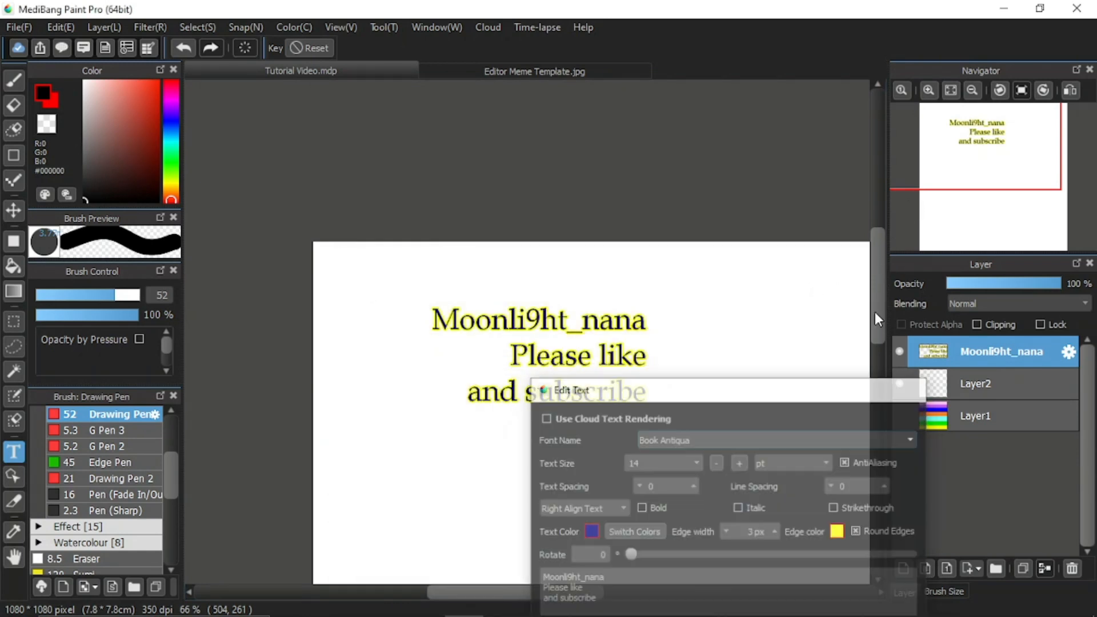
{"action": "left_click_drag", "start_coordinate": [982, 144], "coordinate": [1006, 179]}
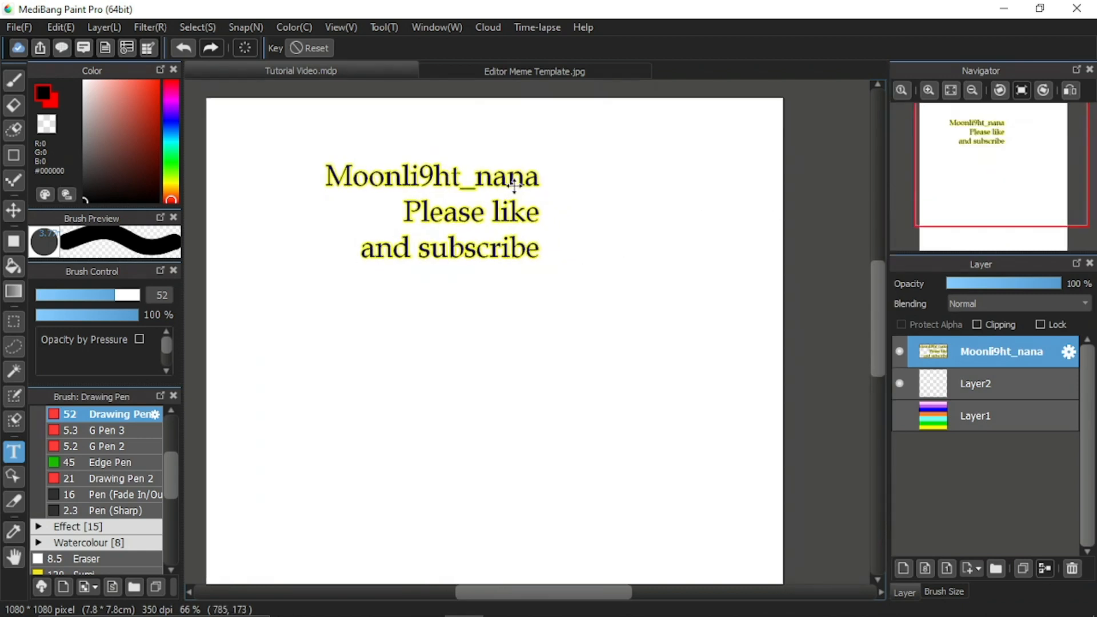
{"action": "left_click_drag", "start_coordinate": [622, 390], "coordinate": [354, 294]}
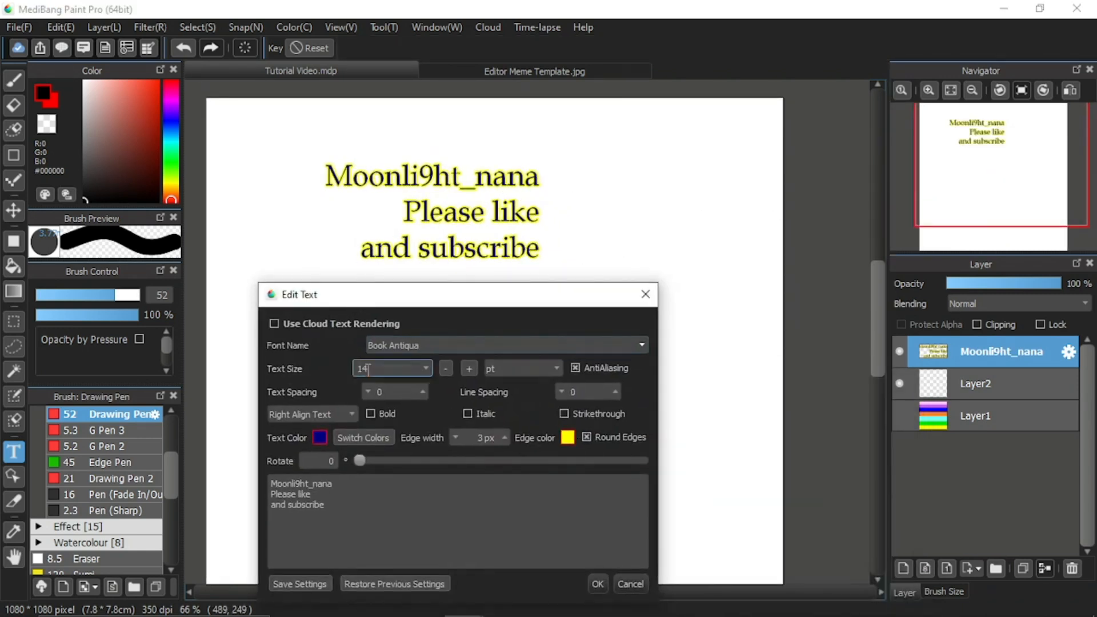
{"action": "left_click", "coordinate": [361, 462]}
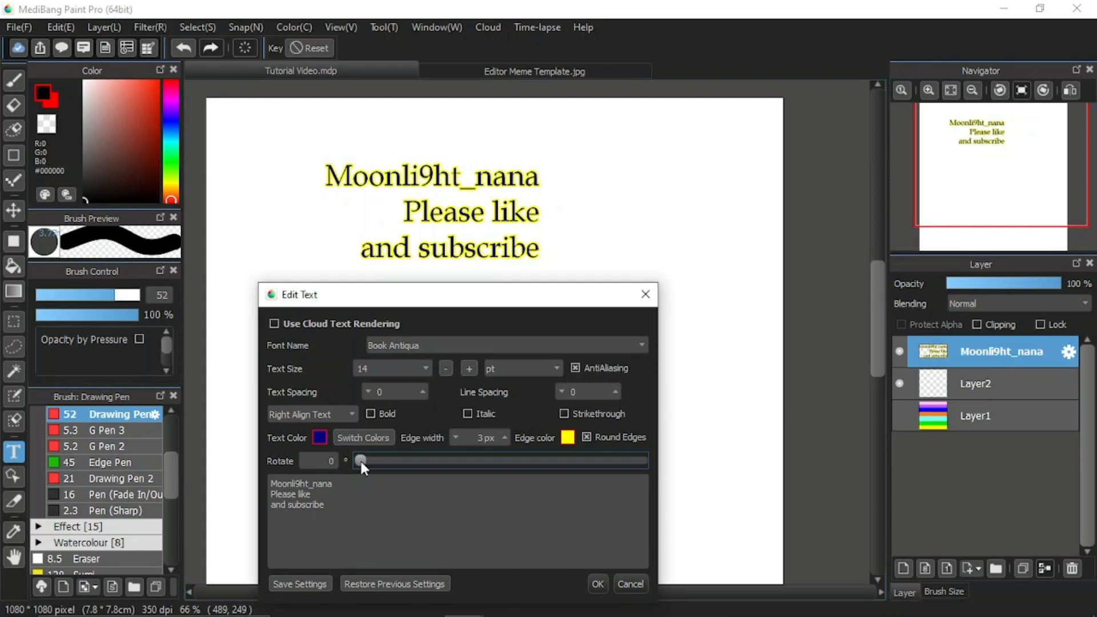
{"action": "left_click_drag", "start_coordinate": [360, 459], "coordinate": [426, 466]}
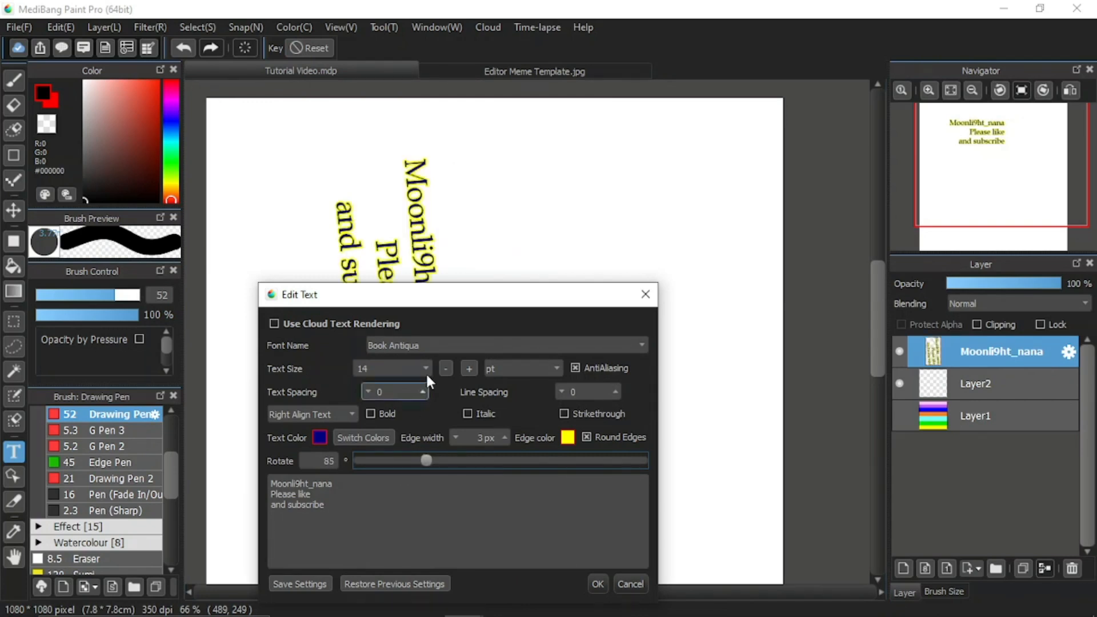
{"action": "left_click_drag", "start_coordinate": [545, 289], "coordinate": [861, 184]}
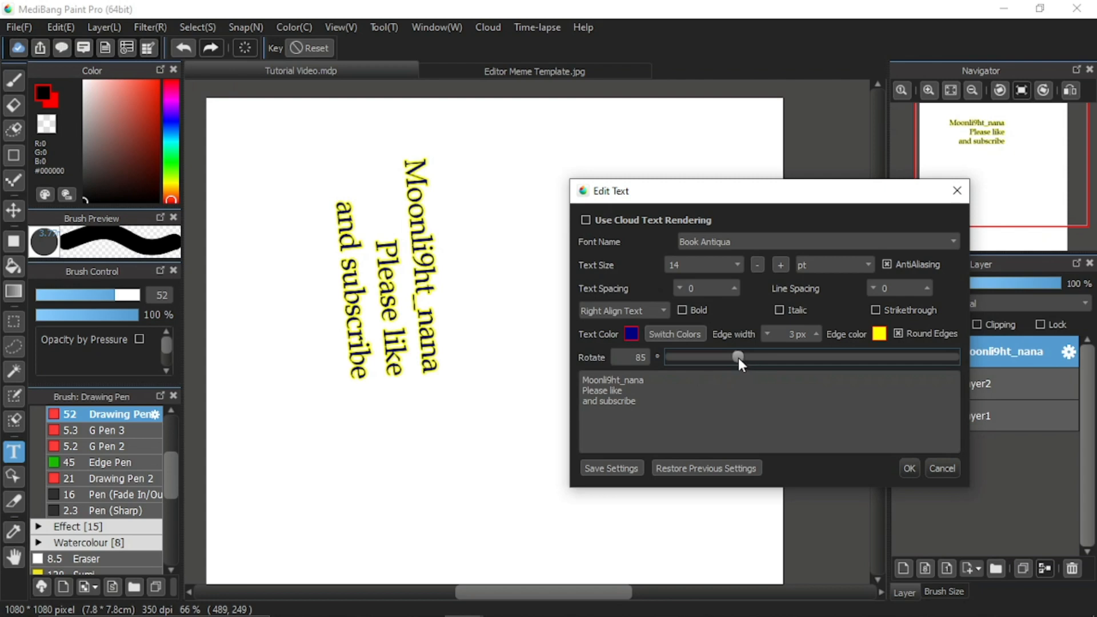
{"action": "left_click_drag", "start_coordinate": [738, 357], "coordinate": [794, 351]}
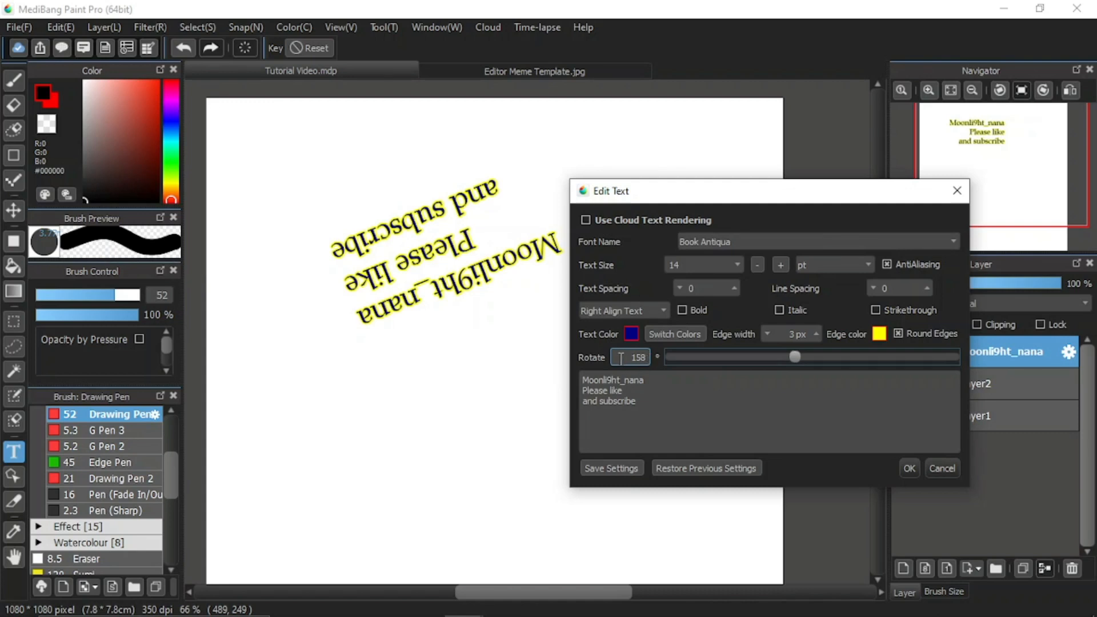
Set the text's rotation to exactly 90° and apply the text settings.
{"action": "left_click_drag", "start_coordinate": [619, 357], "coordinate": [649, 356]}
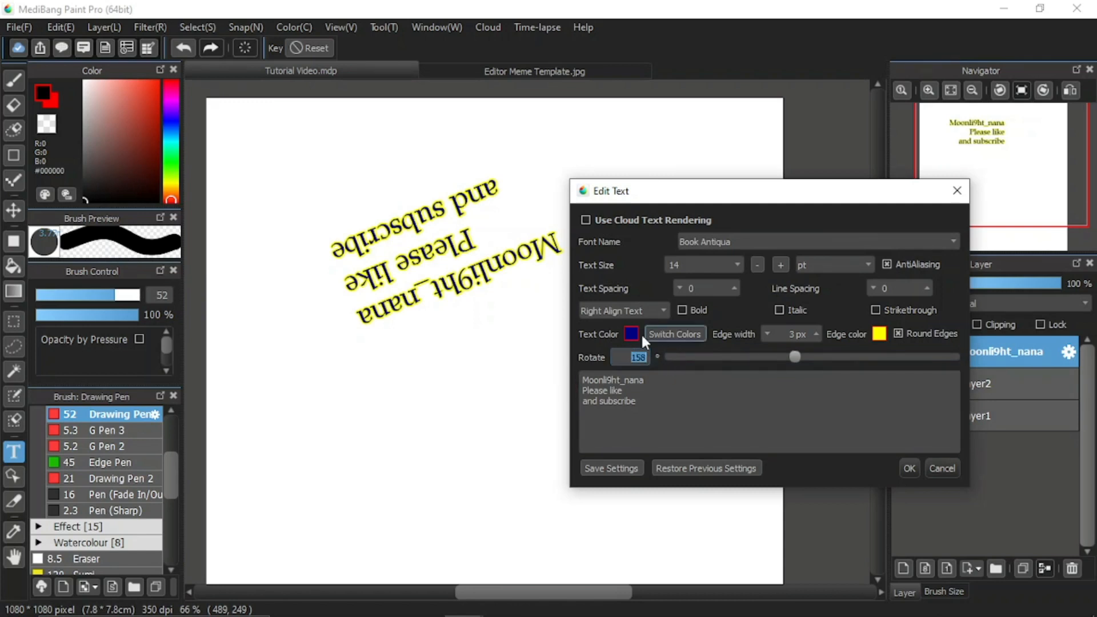
{"action": "type", "text": "90"}
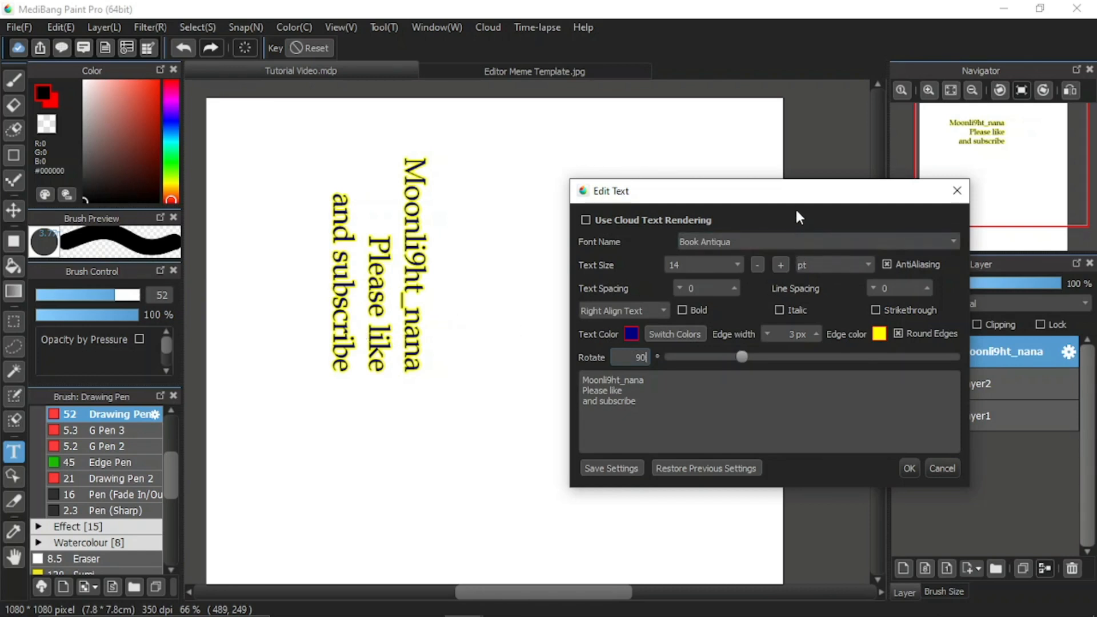
{"action": "left_click_drag", "start_coordinate": [800, 197], "coordinate": [688, 169]}
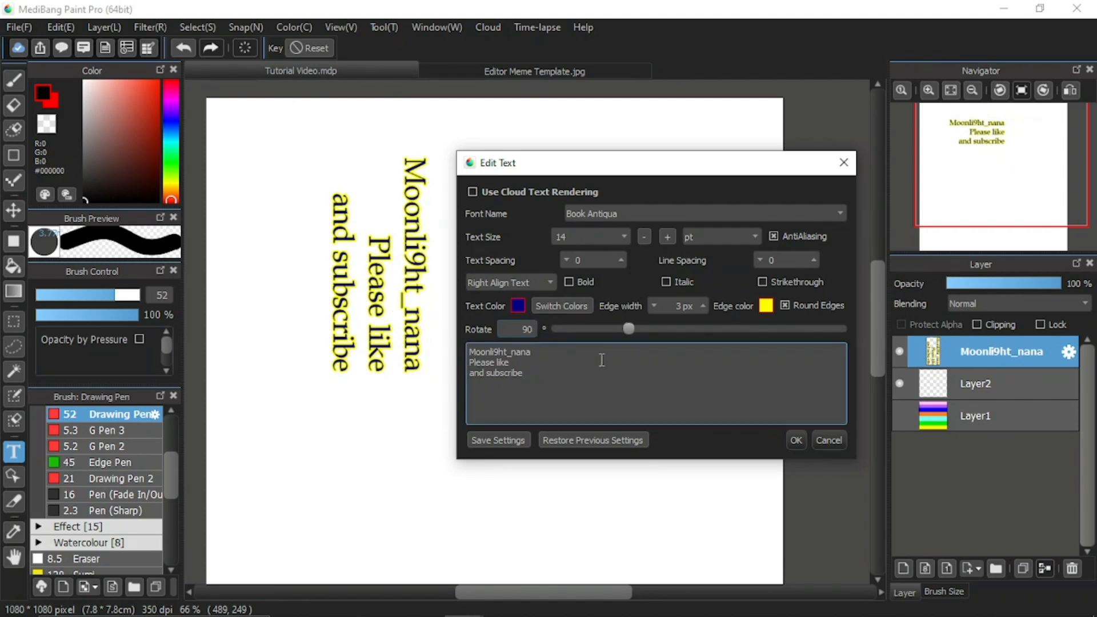
{"action": "left_click", "coordinate": [796, 440]}
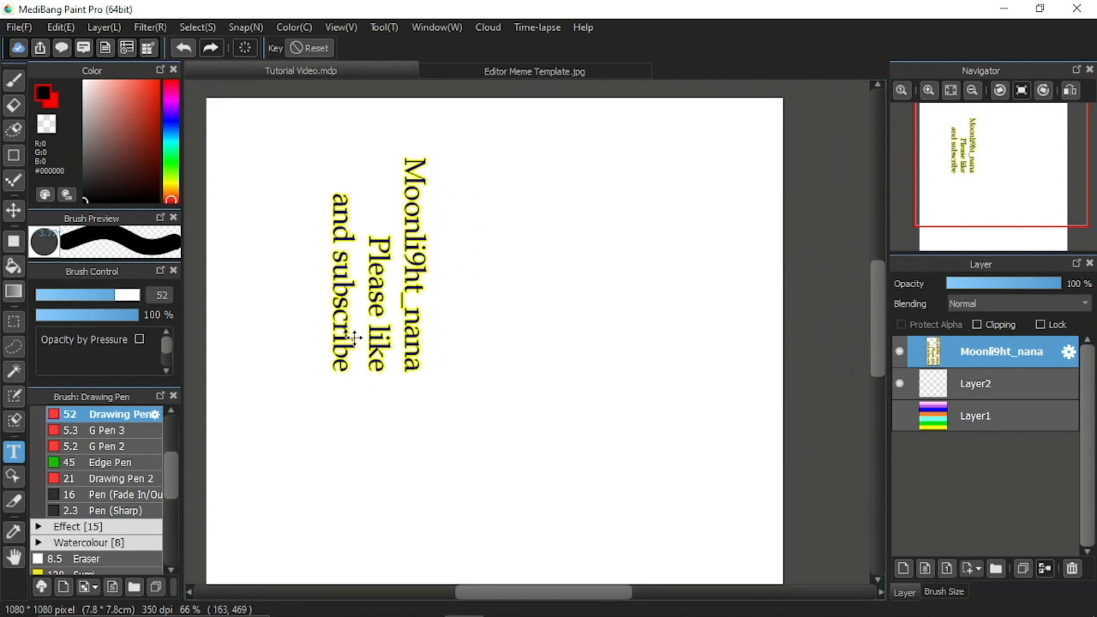
Nudge the text block slightly down and to the right on the canvas, and reset its rotation to 0°.
{"action": "mouse_move", "coordinate": [931, 178]}
{"action": "left_click_drag", "start_coordinate": [417, 306], "coordinate": [385, 321]}
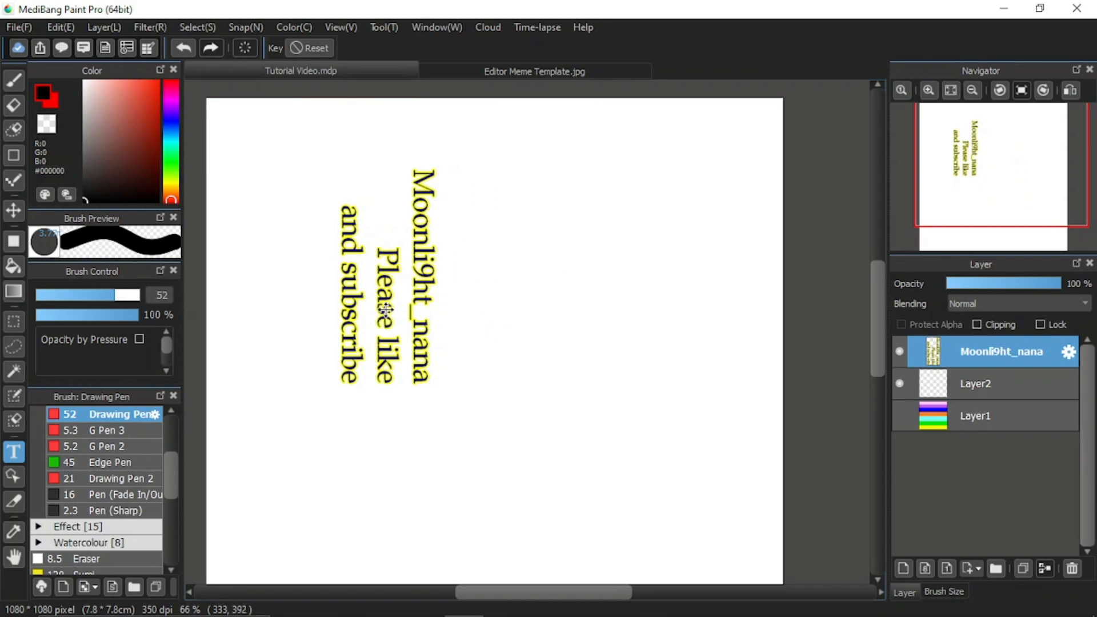
{"action": "double_click", "coordinate": [385, 311]}
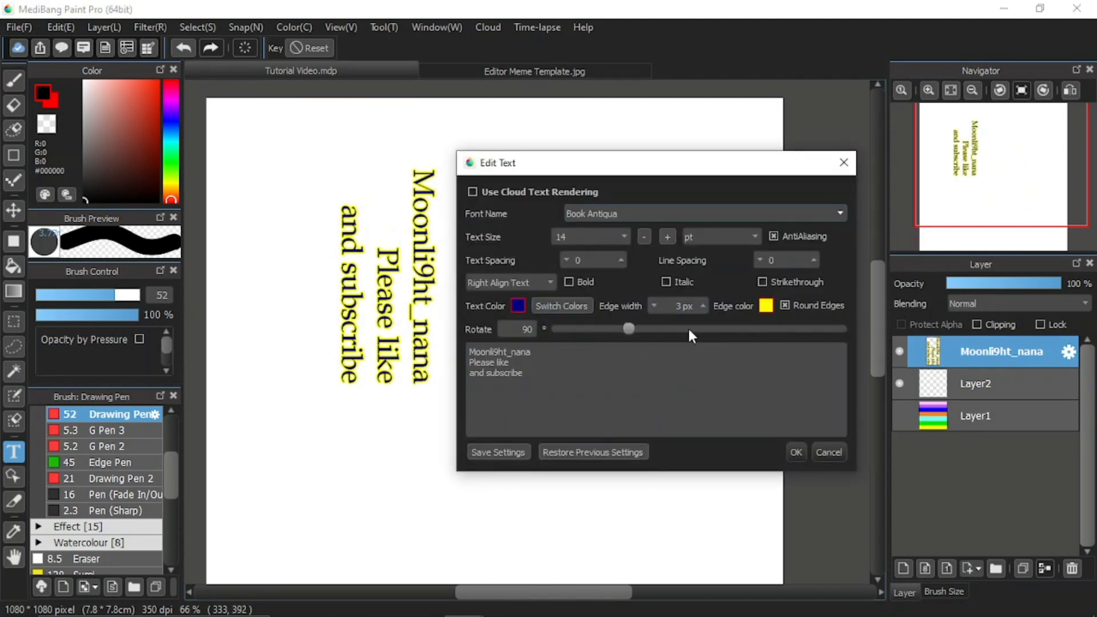
{"action": "left_click", "coordinate": [658, 371]}
{"action": "left_click_drag", "start_coordinate": [628, 330], "coordinate": [559, 330]}
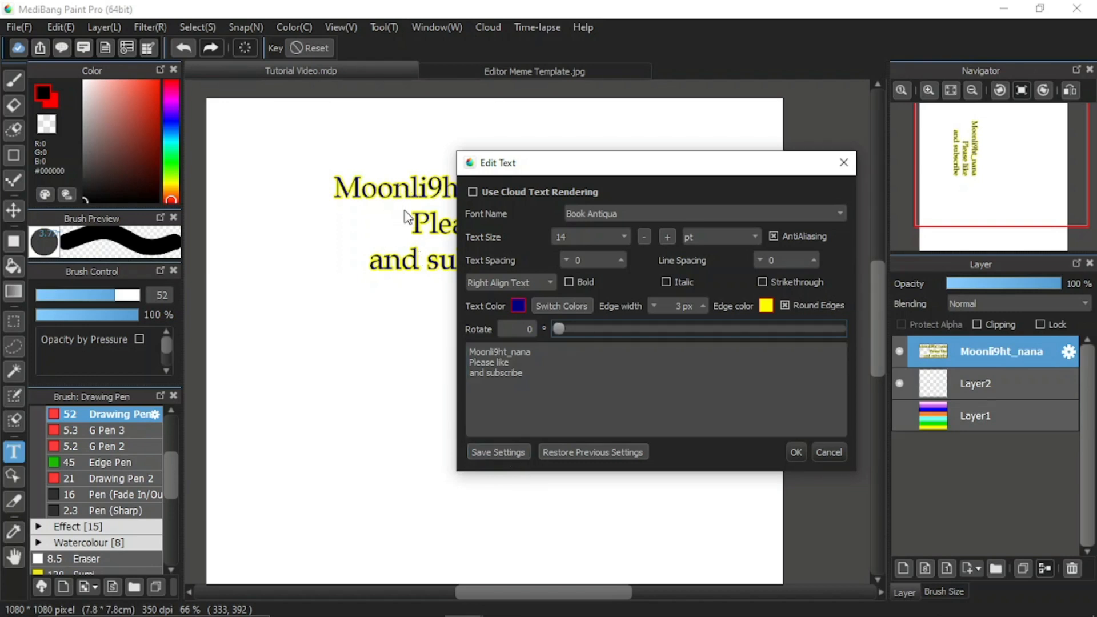
Save the current text settings as "Medibang Tutorial", adding "afrgherhrgsadgr" to the note.
{"action": "left_click", "coordinate": [521, 454]}
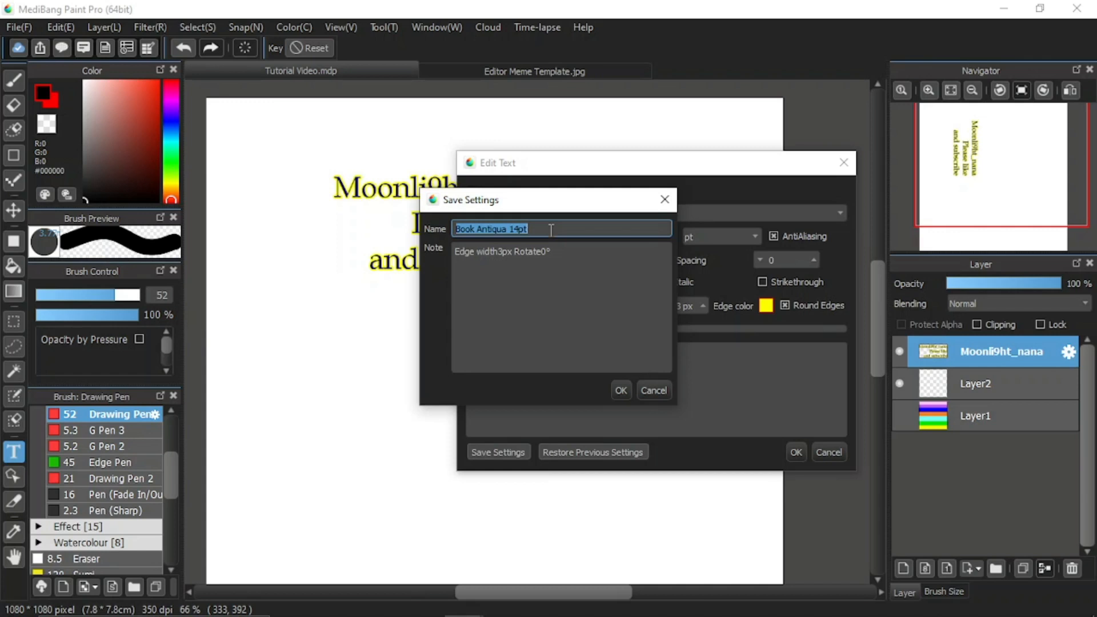
{"action": "type", "text": "Medib"}
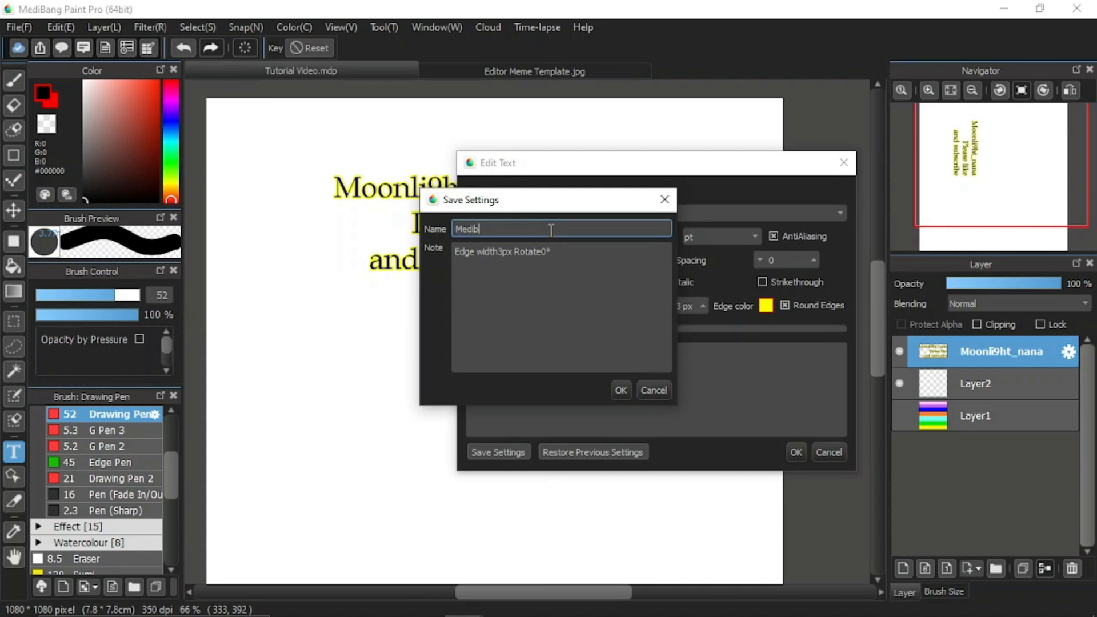
{"action": "type", "text": "ang Tutorial"}
{"action": "left_click", "coordinate": [589, 264]}
{"action": "type", "text": "afrgher"}
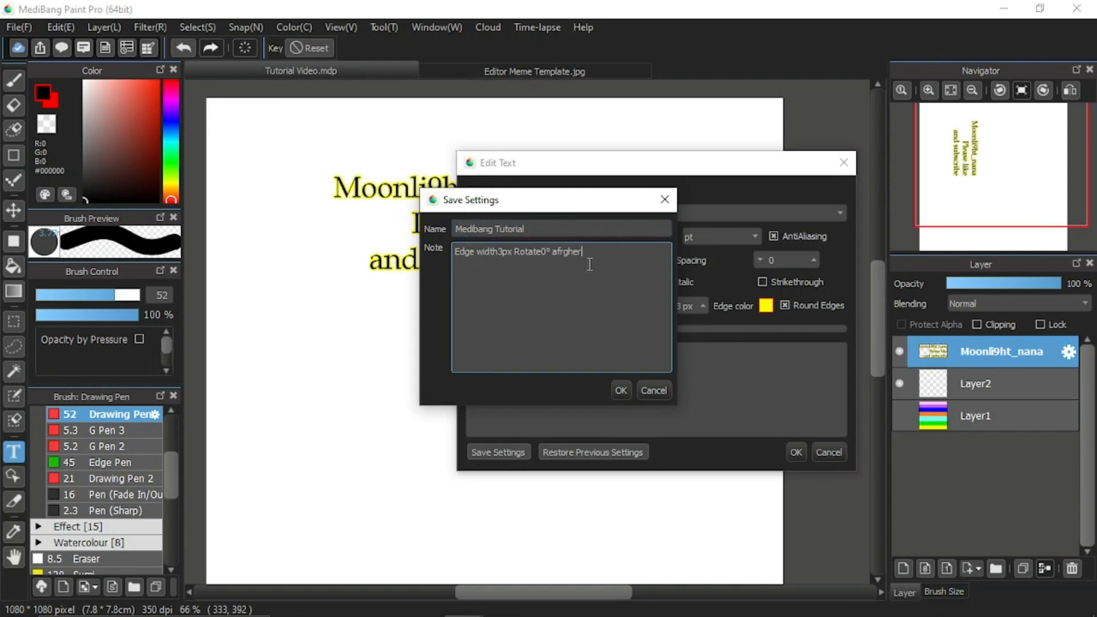
{"action": "type", "text": "hrgsadgr"}
{"action": "left_click", "coordinate": [622, 390]}
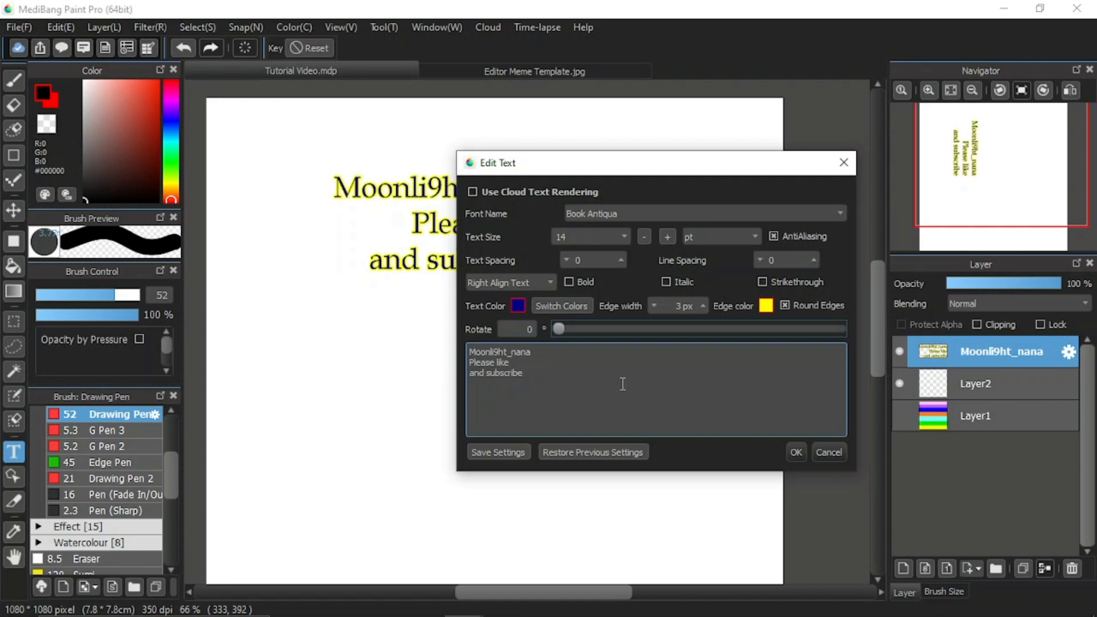
Restore the saved "Medibang Tutorial" settings to the text and check the preview on the canvas.
{"action": "left_click", "coordinate": [573, 454]}
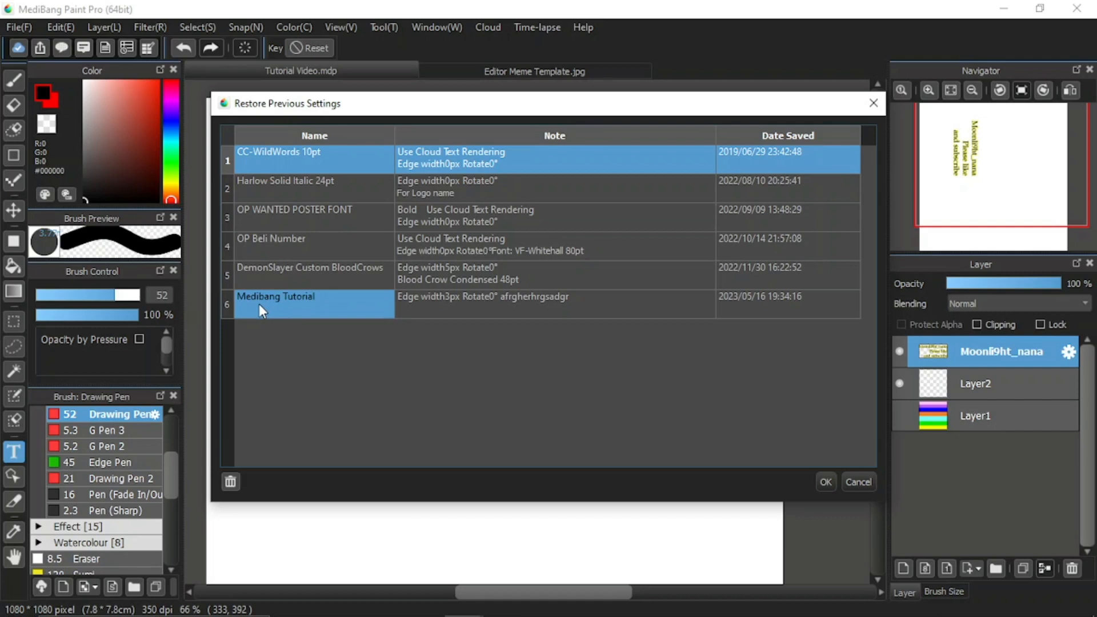
{"action": "left_click", "coordinate": [309, 308]}
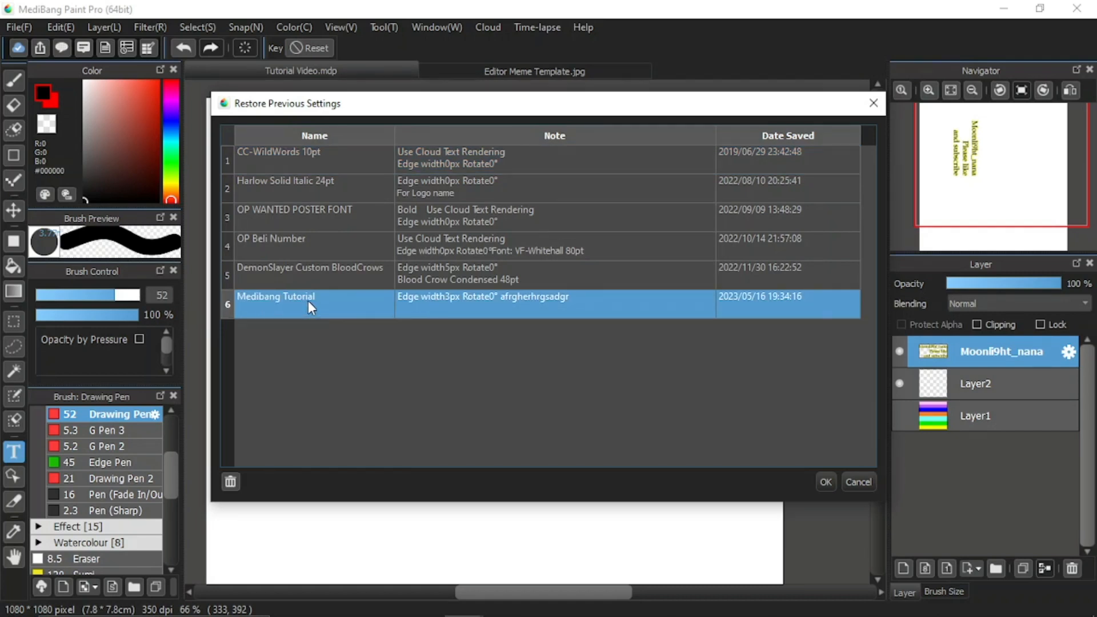
{"action": "left_click", "coordinate": [825, 481]}
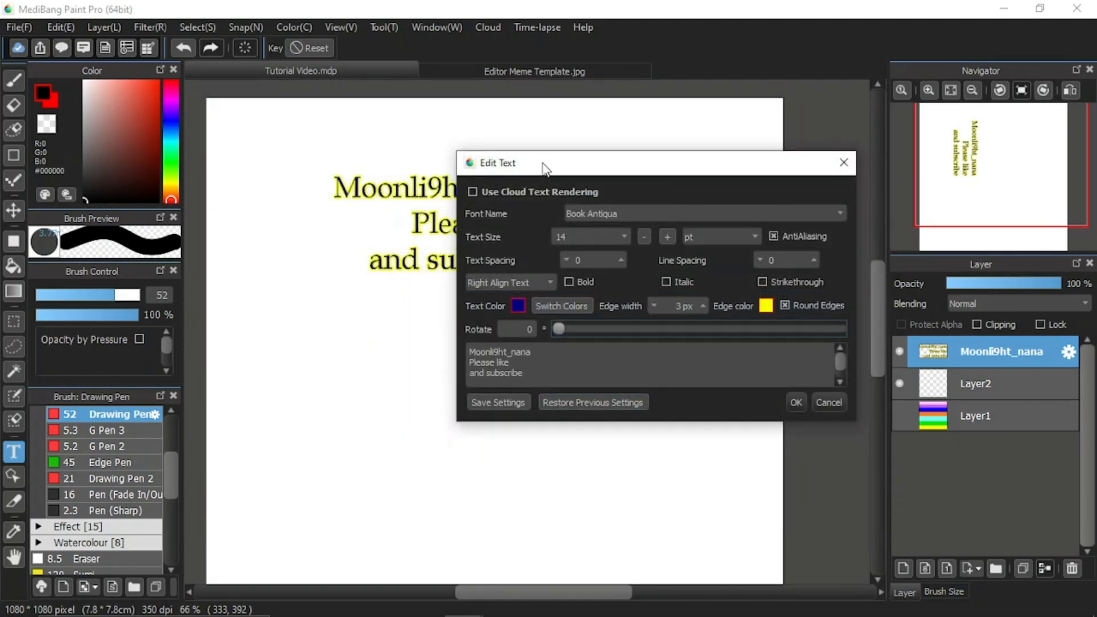
{"action": "left_click_drag", "start_coordinate": [543, 165], "coordinate": [484, 300]}
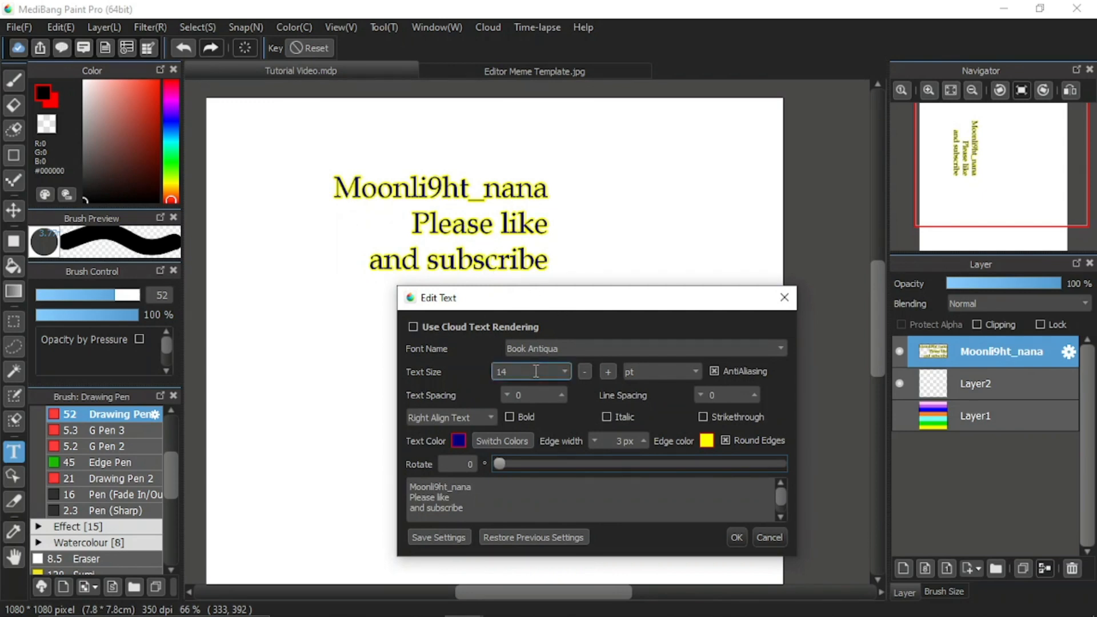
{"action": "left_click", "coordinate": [553, 486]}
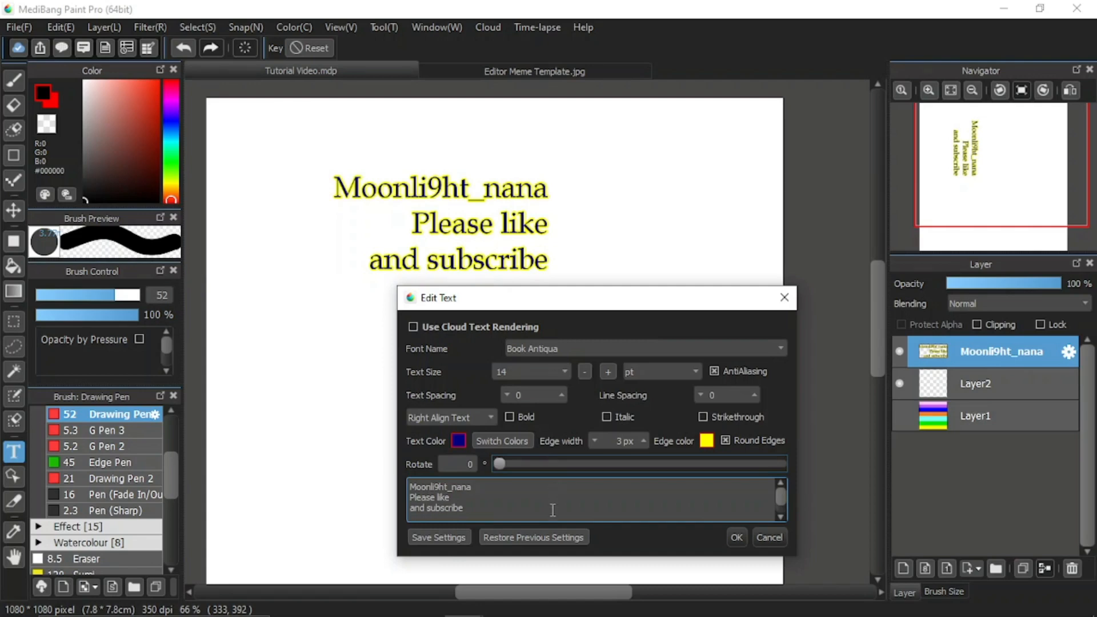
Delete the saved "Medibang Tutorial" settings without restoring another entry, and apply the text settings.
{"action": "left_click", "coordinate": [560, 539]}
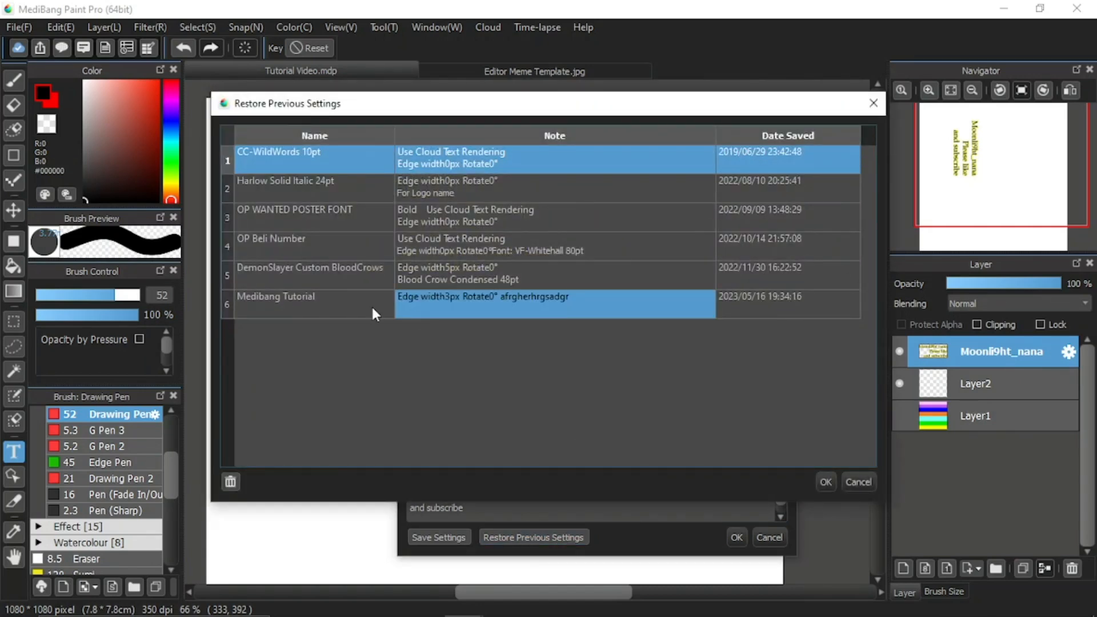
{"action": "left_click", "coordinate": [305, 309]}
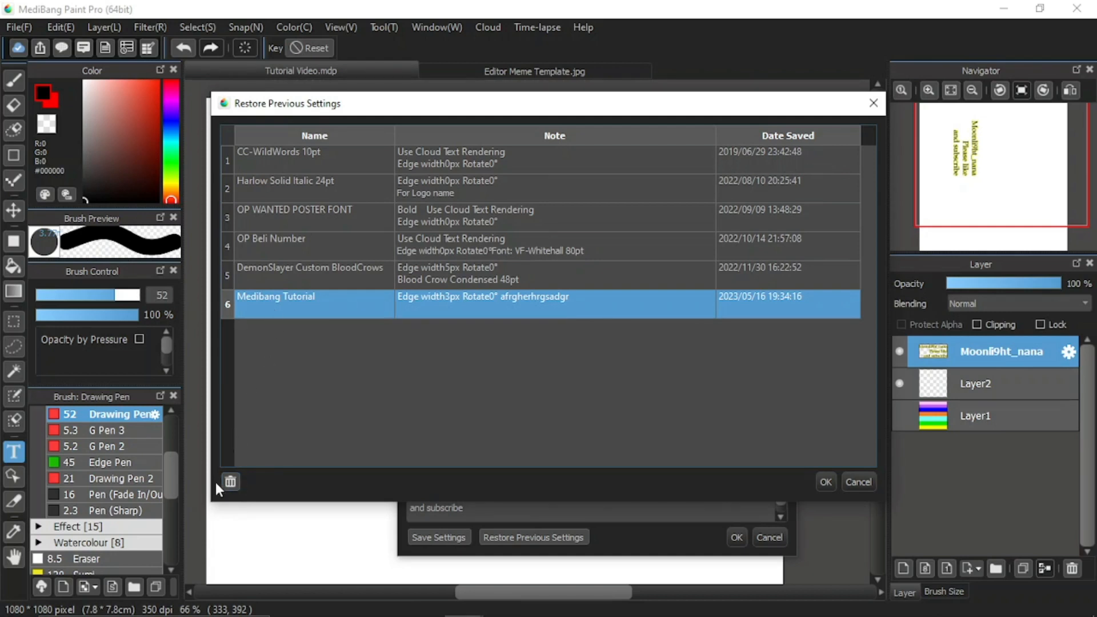
{"action": "left_click", "coordinate": [230, 483]}
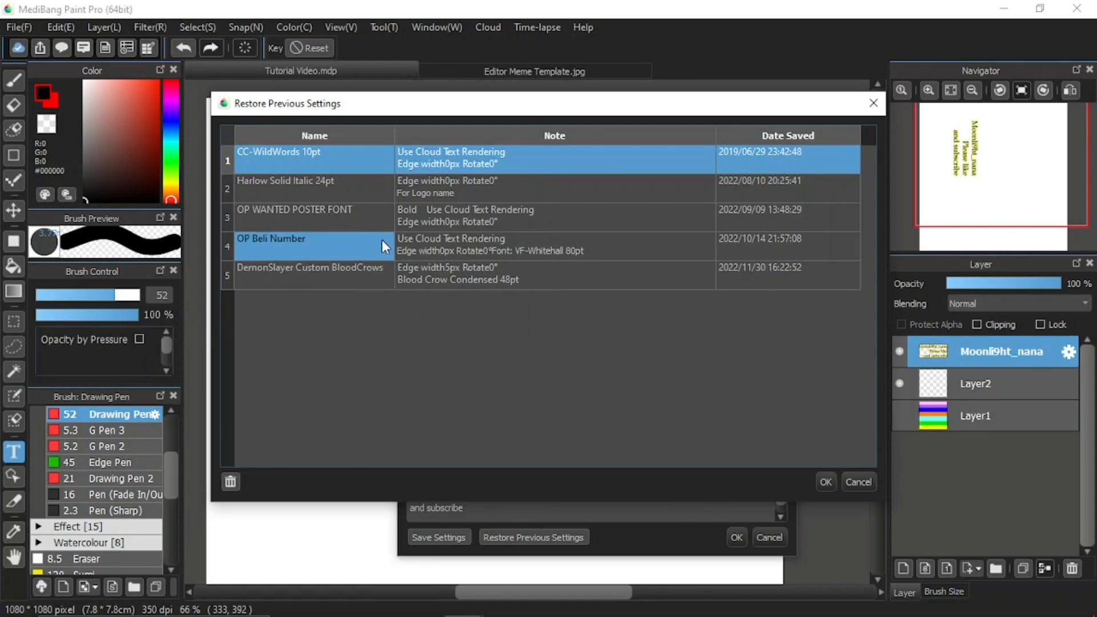
{"action": "left_click", "coordinate": [862, 483]}
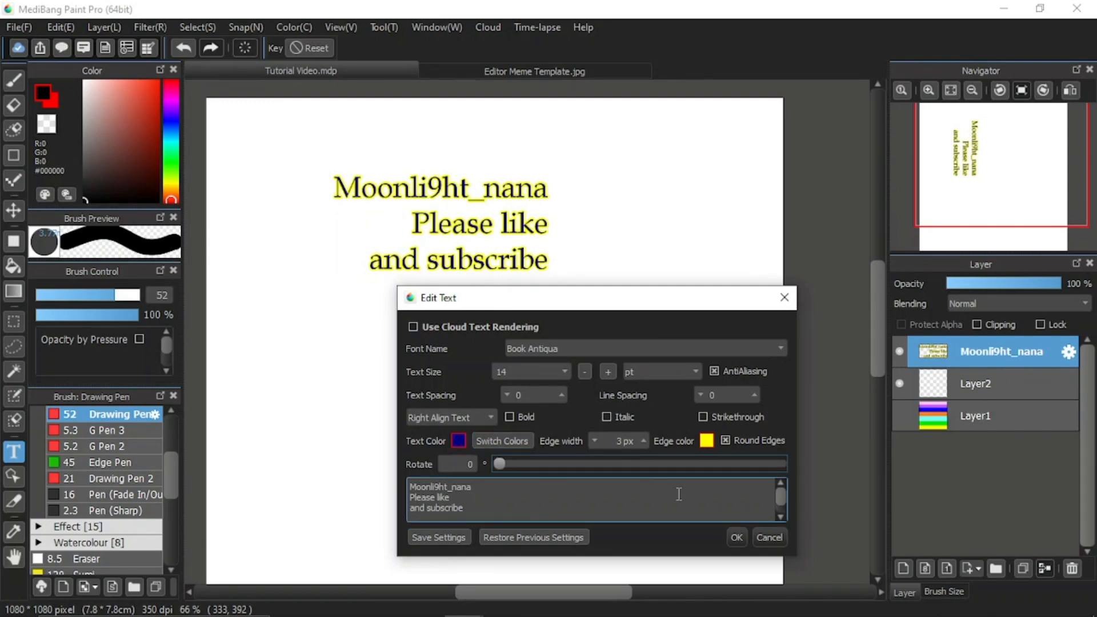
{"action": "left_click", "coordinate": [735, 539]}
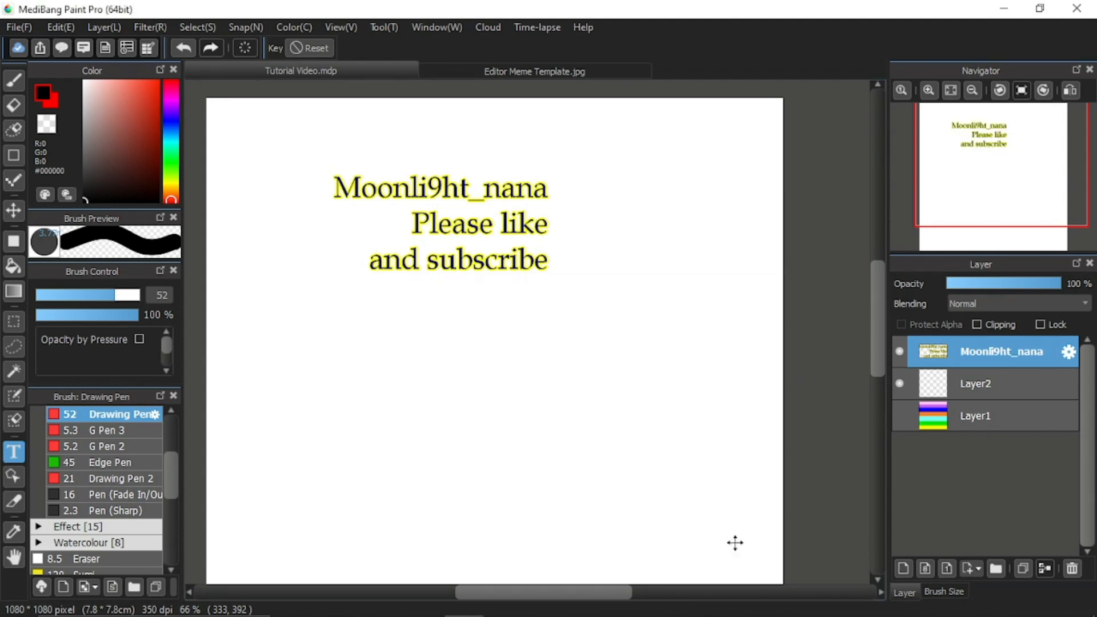
Reopen the text for editing, center its alignment and change its font to BUNNY LIGHT.
{"action": "left_click", "coordinate": [461, 247]}
{"action": "scroll", "coordinate": [459, 419], "scroll_direction": "up", "scroll_amount": 1}
{"action": "left_click", "coordinate": [583, 349]}
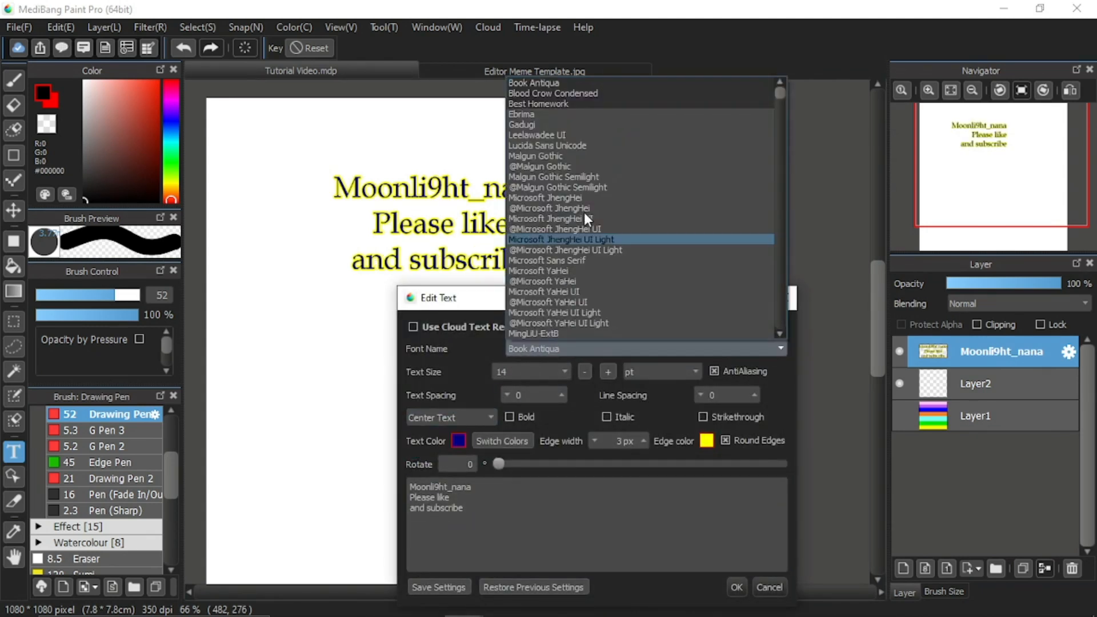
{"action": "scroll", "coordinate": [587, 191], "scroll_direction": "down", "scroll_amount": 10}
{"action": "left_click", "coordinate": [594, 267]}
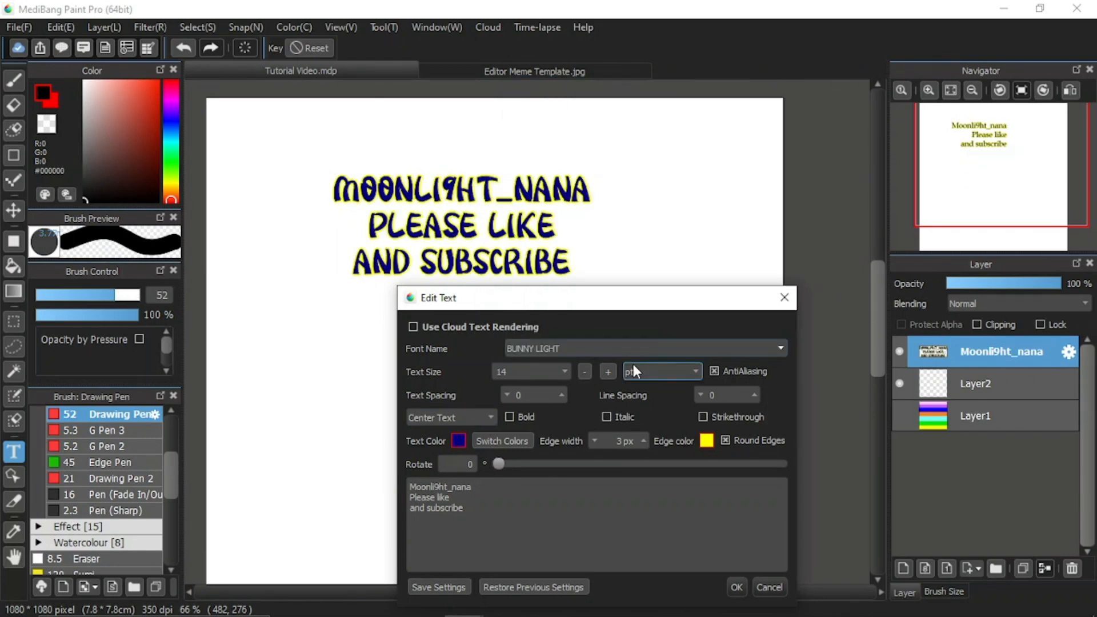
Set the text color to light pink and the edge color to red #ff0000.
{"action": "left_click", "coordinate": [460, 439]}
{"action": "left_click", "coordinate": [440, 275]}
{"action": "left_click", "coordinate": [737, 451]}
{"action": "left_click", "coordinate": [707, 440]}
{"action": "left_click", "coordinate": [350, 235]}
{"action": "left_click", "coordinate": [734, 457]}
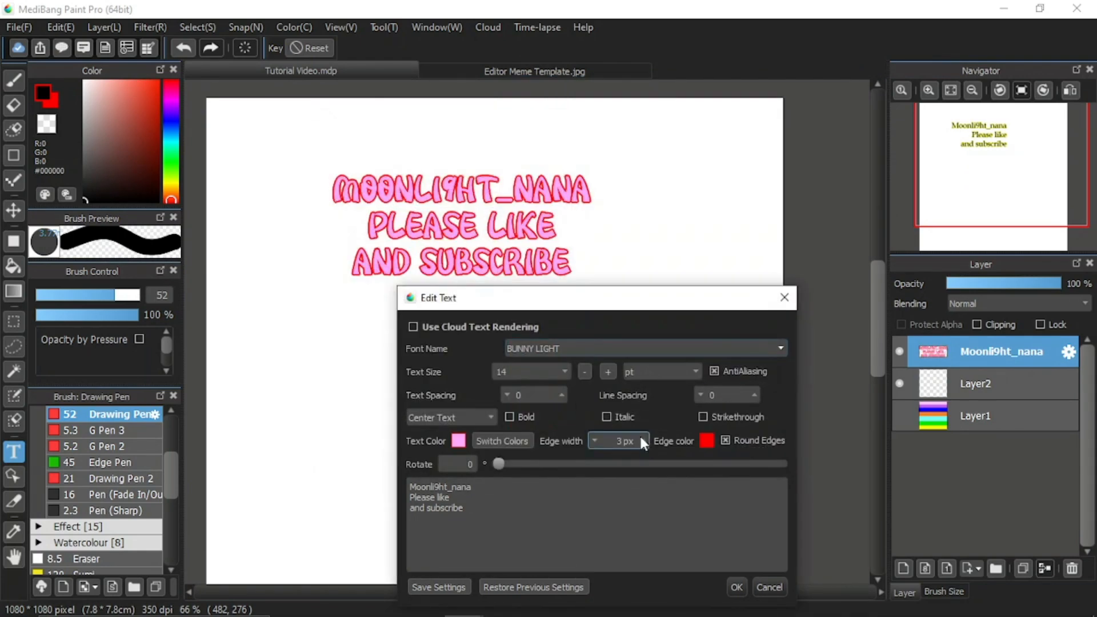
Widen the text edge to 6 px and try bright green and light cyan as the edge color.
{"action": "left_click", "coordinate": [641, 440]}
{"action": "left_click", "coordinate": [640, 440]}
{"action": "left_click", "coordinate": [641, 441]}
{"action": "left_click", "coordinate": [707, 440]}
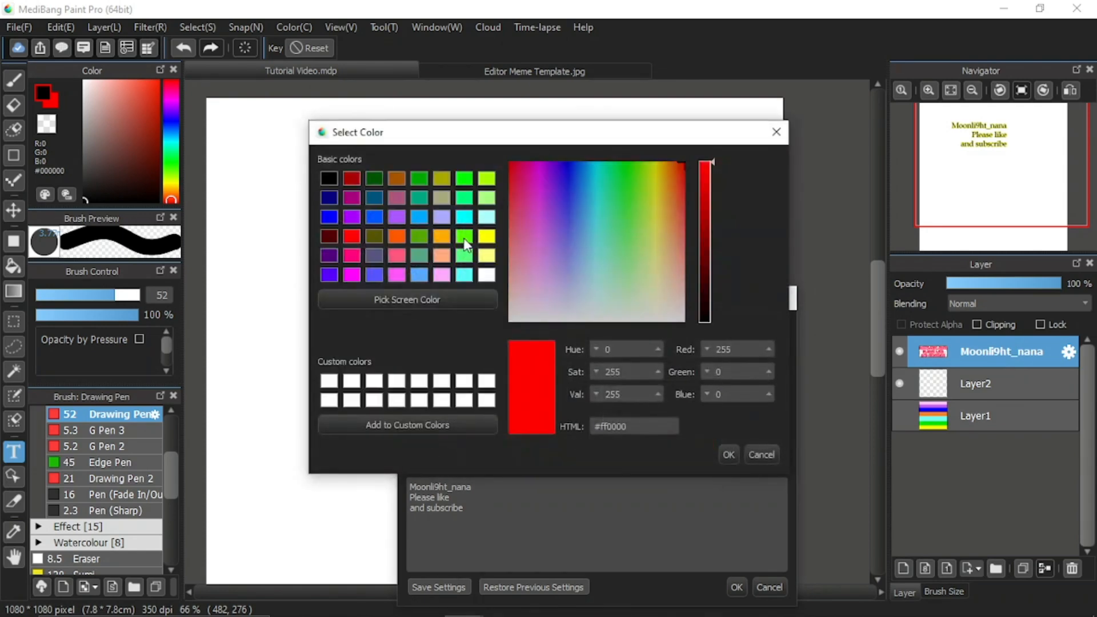
{"action": "left_click", "coordinate": [464, 239]}
{"action": "left_click", "coordinate": [730, 455]}
{"action": "left_click", "coordinate": [706, 441]}
{"action": "left_click", "coordinate": [463, 275]}
{"action": "left_click", "coordinate": [732, 456]}
Set the text's edge color to dark gray and its text color to bright magenta.
{"action": "left_click", "coordinate": [706, 440]}
{"action": "left_click", "coordinate": [330, 178]}
{"action": "left_click", "coordinate": [729, 455]}
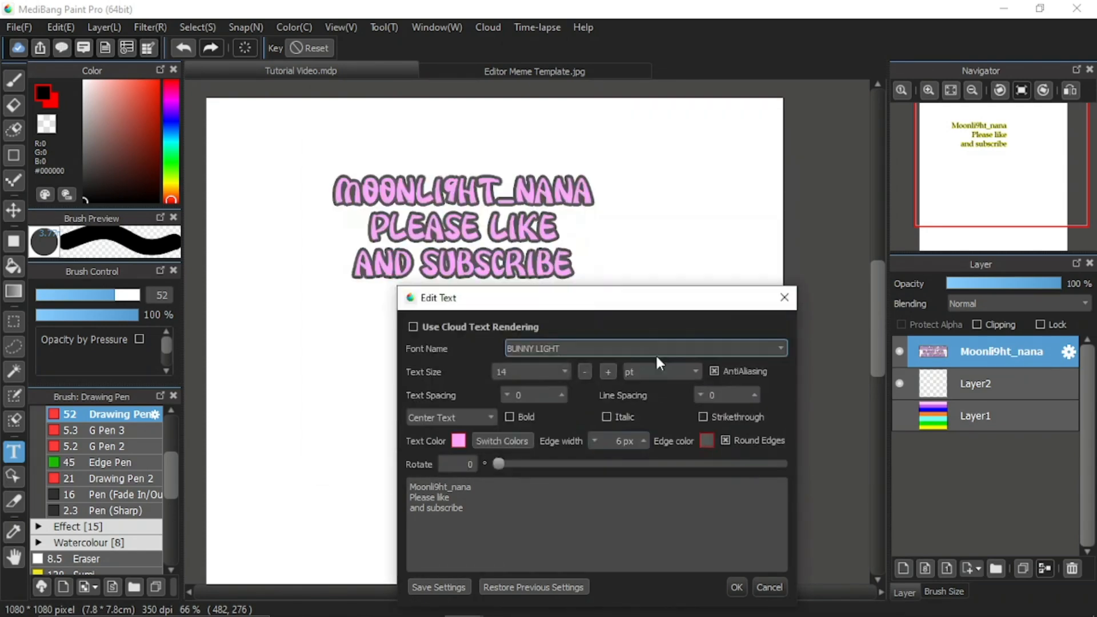
{"action": "left_click", "coordinate": [459, 439]}
{"action": "left_click", "coordinate": [489, 255]}
{"action": "left_click", "coordinate": [733, 455]}
Reduce the edge width to 3 px and change the text color to a lighter magenta pink.
{"action": "double_click", "coordinate": [624, 440]}
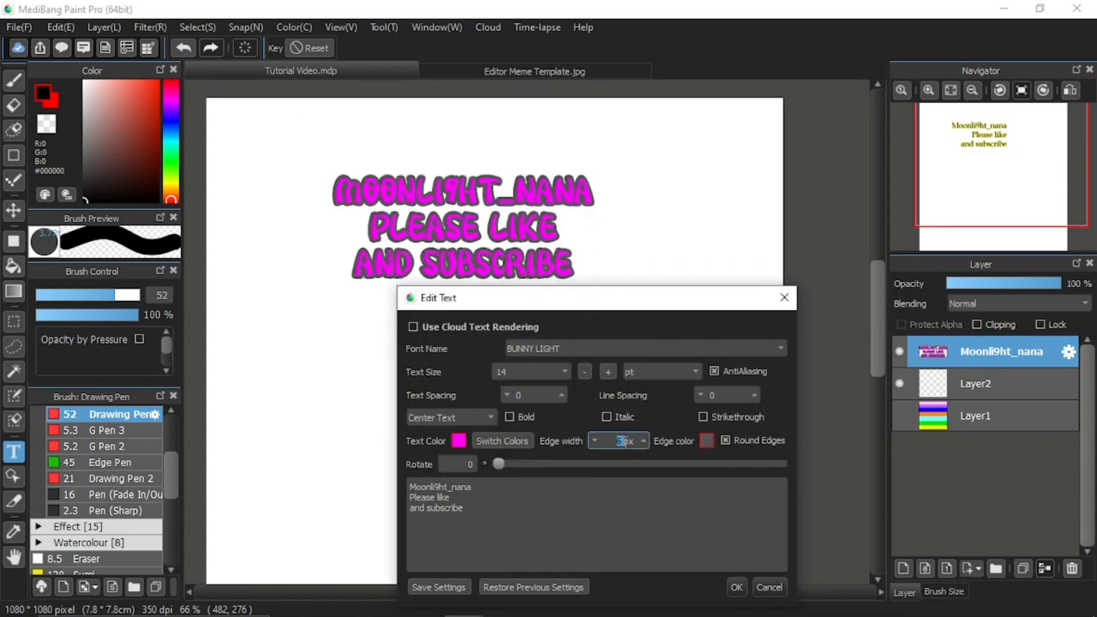
{"action": "left_click", "coordinate": [594, 440]}
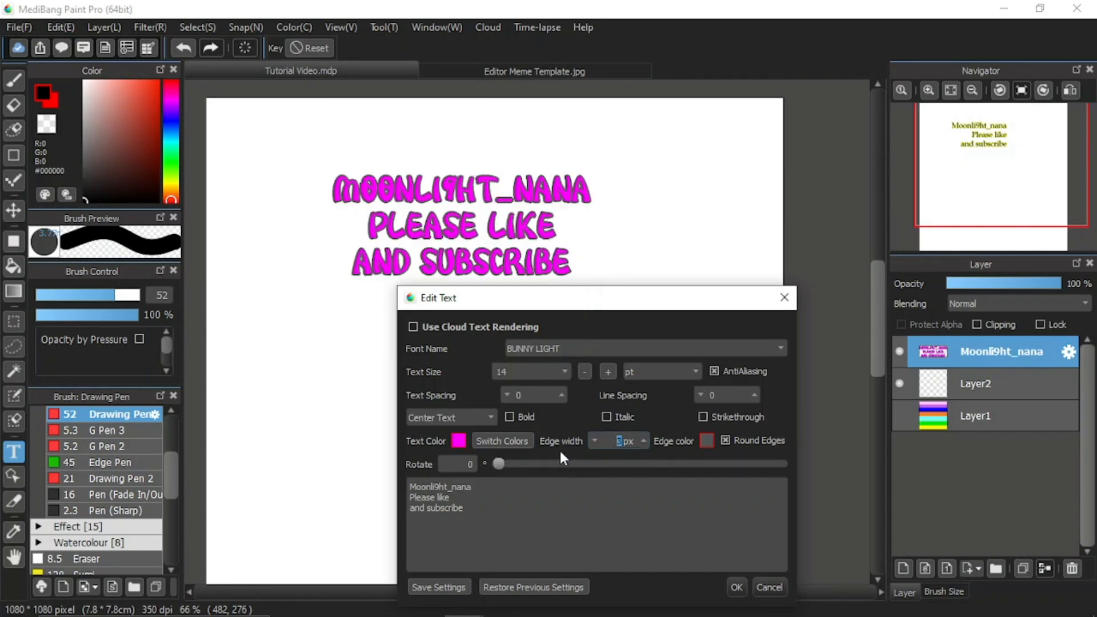
{"action": "left_click", "coordinate": [458, 440]}
{"action": "left_click", "coordinate": [435, 279]}
{"action": "left_click", "coordinate": [733, 456]}
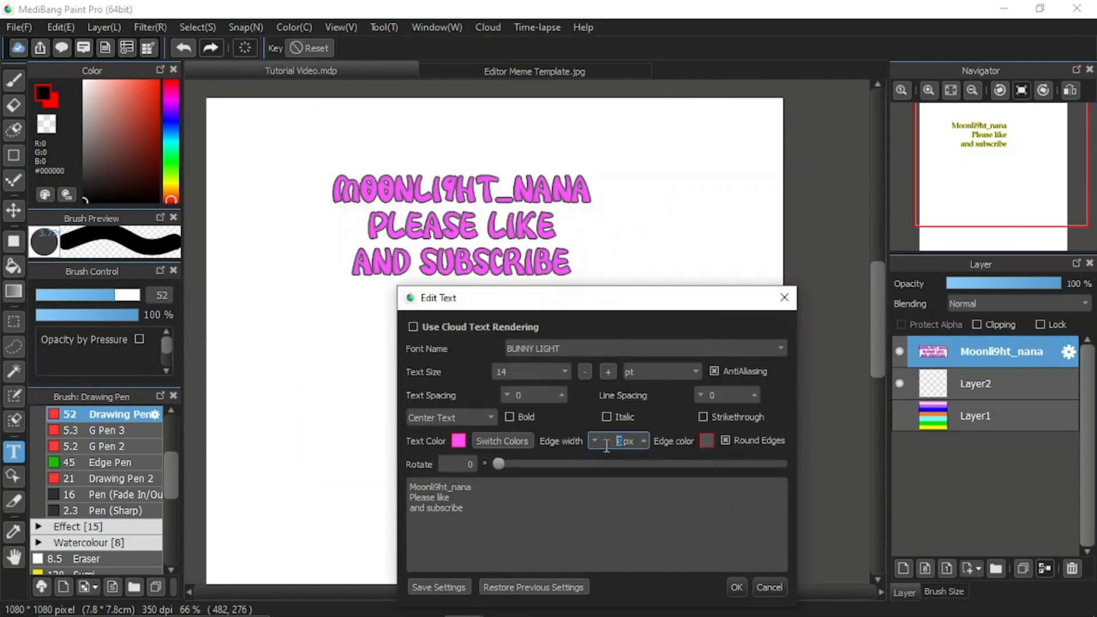
Turn on Use Cloud Text Rendering, choose the font FOT-スランプ Std and apply the text settings.
{"action": "left_click", "coordinate": [446, 327]}
{"action": "left_click", "coordinate": [646, 376]}
{"action": "scroll", "coordinate": [643, 224], "scroll_direction": "down", "scroll_amount": 3}
{"action": "left_click", "coordinate": [652, 161]}
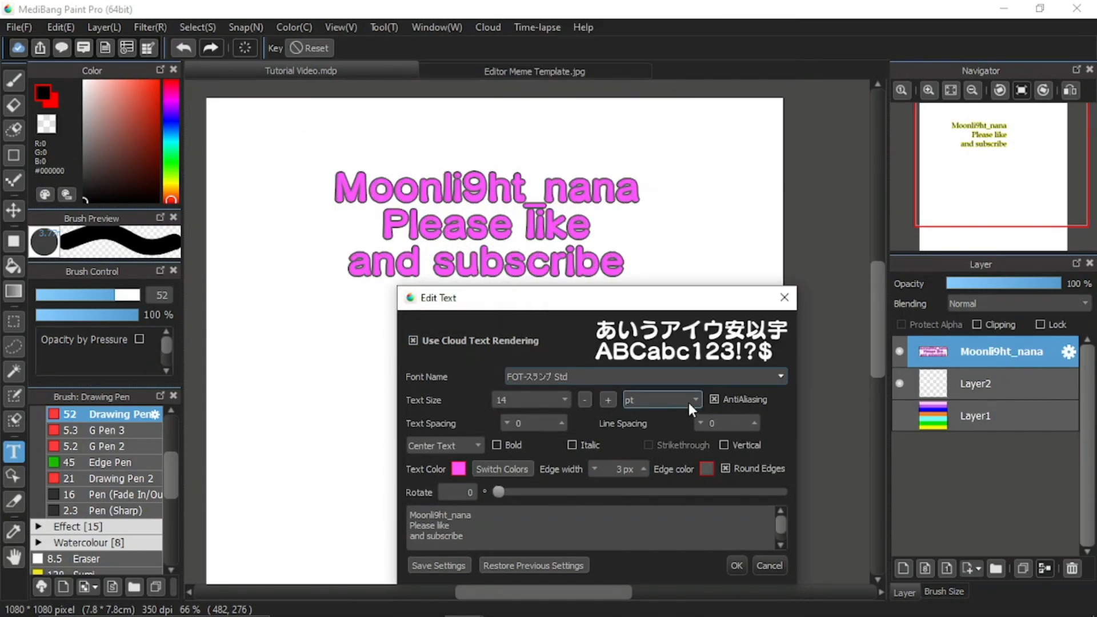
{"action": "left_click", "coordinate": [743, 566]}
Reopen the text for editing, try a size of 36 pt, settle on 24 pt and apply it.
{"action": "left_click", "coordinate": [478, 229]}
{"action": "left_click", "coordinate": [563, 400]}
{"action": "left_click", "coordinate": [520, 478]}
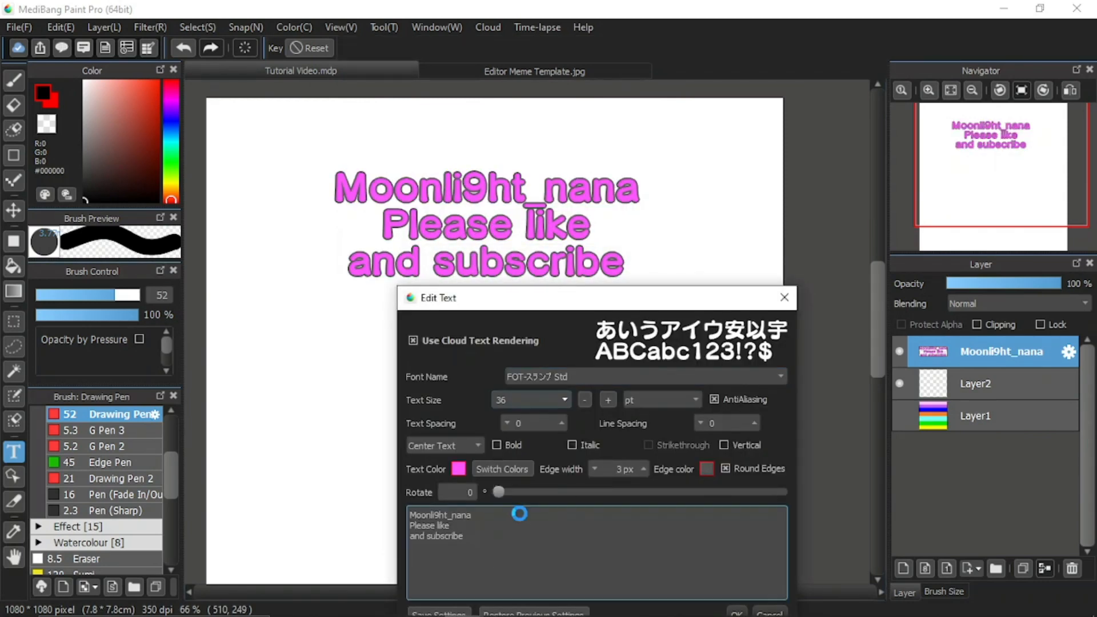
{"action": "left_click", "coordinate": [531, 399]}
{"action": "left_click", "coordinate": [512, 497]}
{"action": "scroll", "coordinate": [519, 399], "scroll_direction": "up", "scroll_amount": 1}
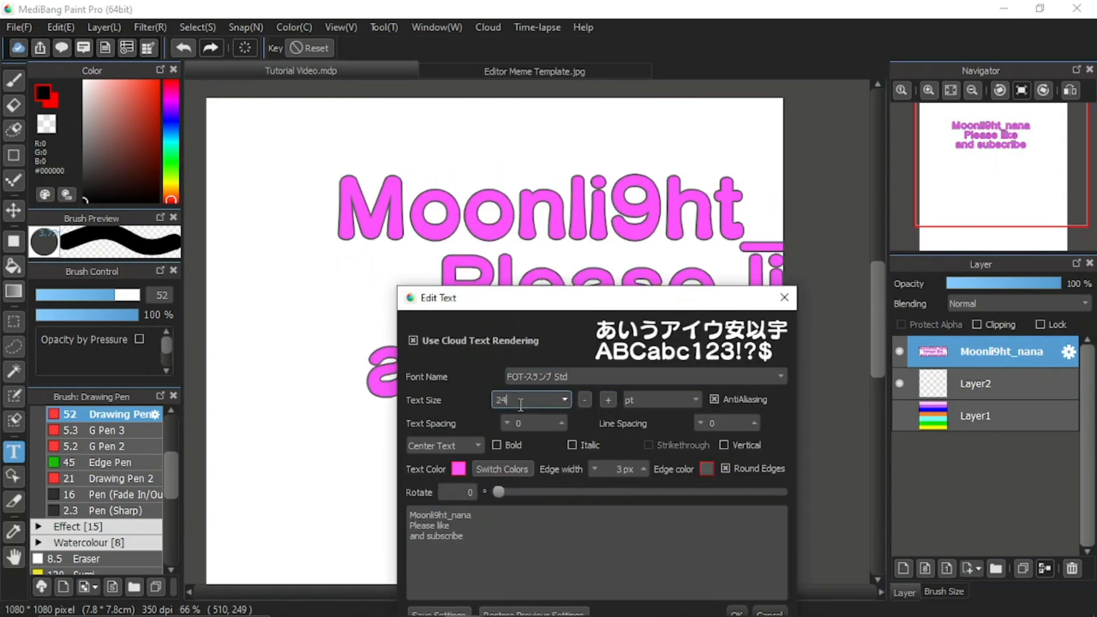
{"action": "left_click", "coordinate": [737, 613]}
Move the enlarged text so it is centered horizontally and sits slightly above the middle of the canvas.
{"action": "left_click_drag", "start_coordinate": [565, 265], "coordinate": [475, 336]}
{"action": "left_click_drag", "start_coordinate": [639, 341], "coordinate": [641, 366]}
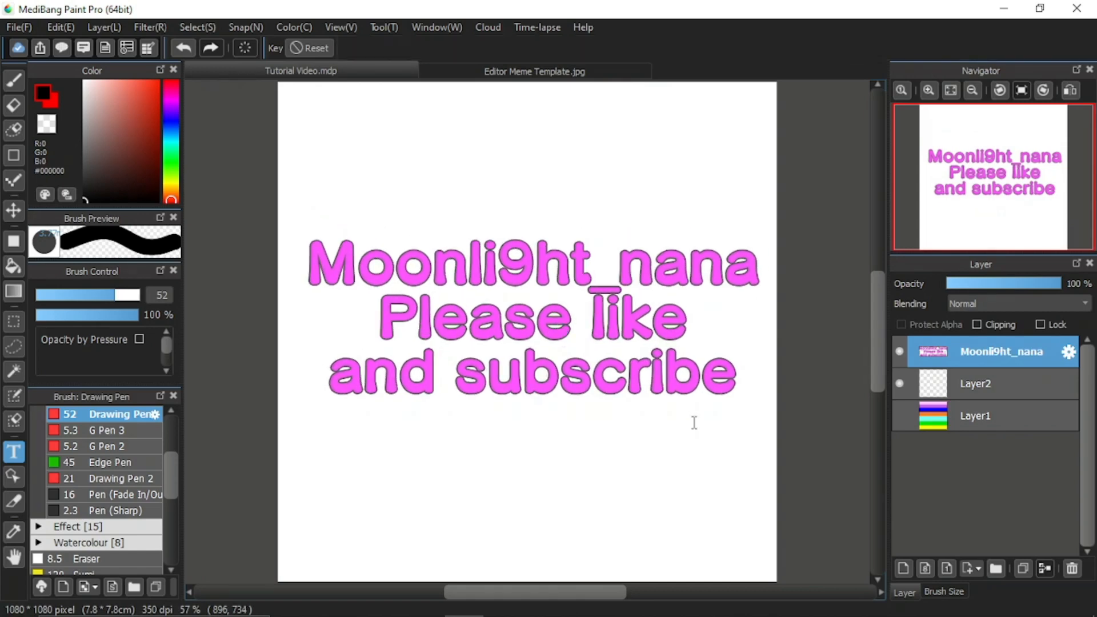
{"action": "left_click_drag", "start_coordinate": [545, 358], "coordinate": [545, 303]}
Reopen the text, add a period after "and subscribe" and a new line "Thank you!", and apply the change.
{"action": "left_click", "coordinate": [545, 303]}
{"action": "key", "text": "Return"}
{"action": "type", "text": "Thank you!"}
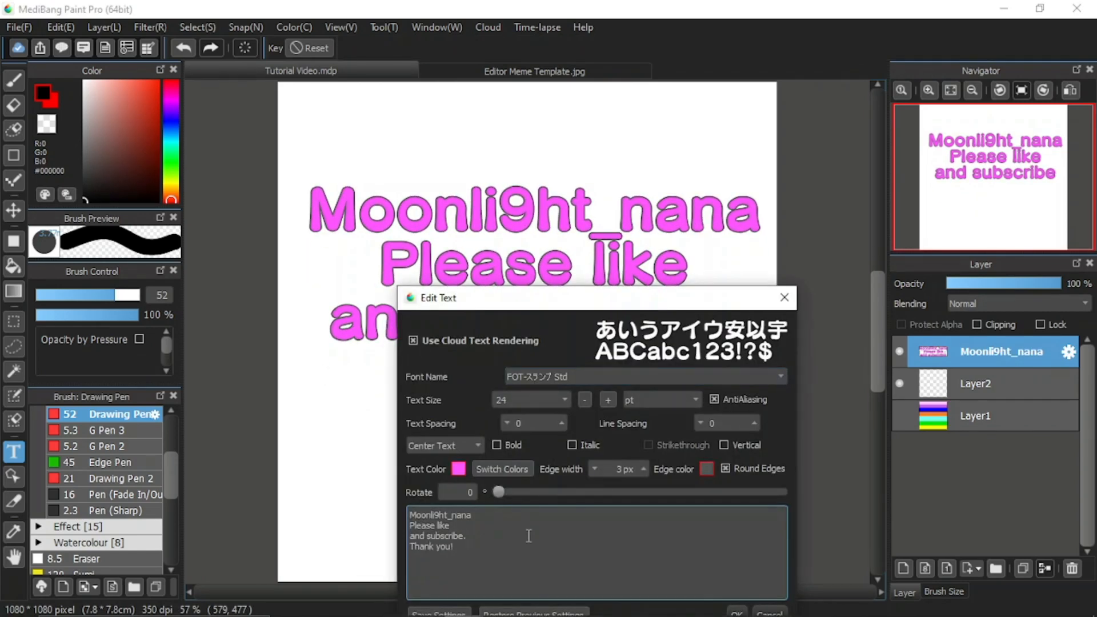
{"action": "left_click", "coordinate": [714, 573]}
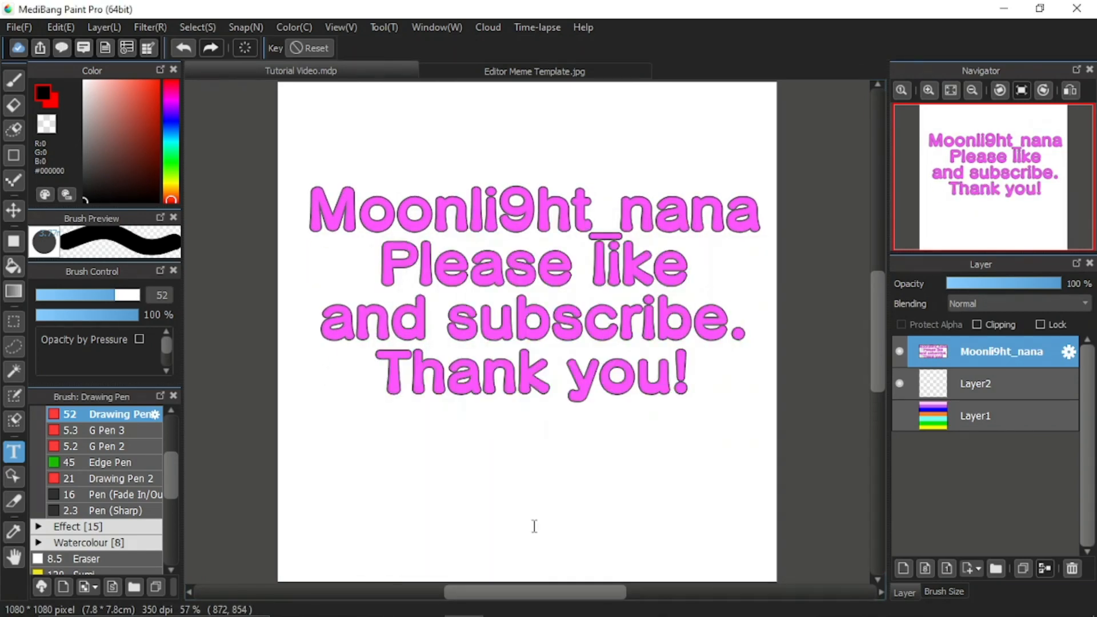